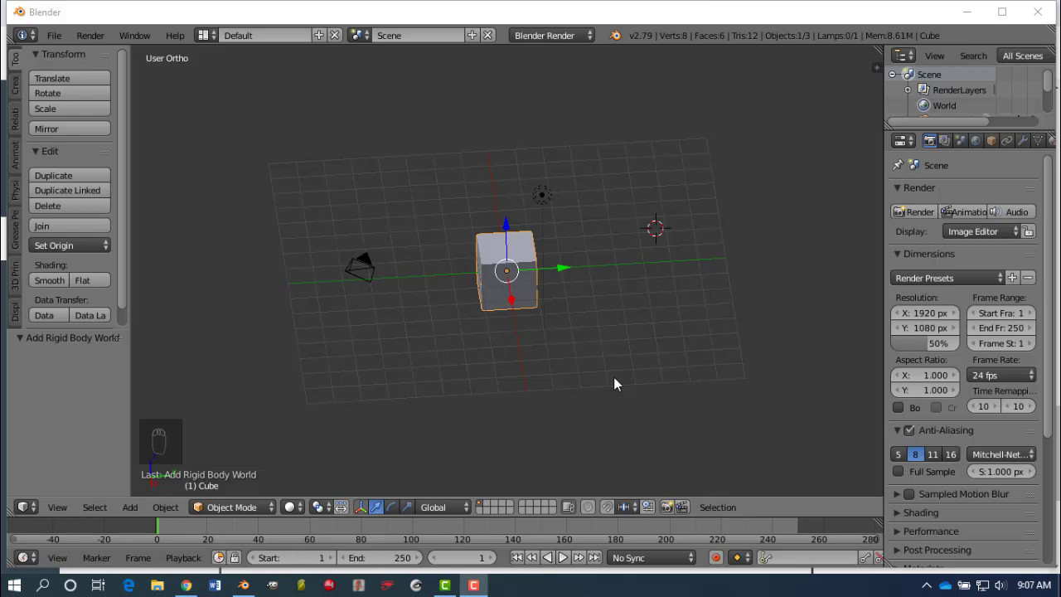
# Step: Widen the properties area and set the scene's Rigid Body Cache end frame to 2000
pyautogui.moveTo(625, 378); pyautogui.dragTo(638, 353, button='middle')
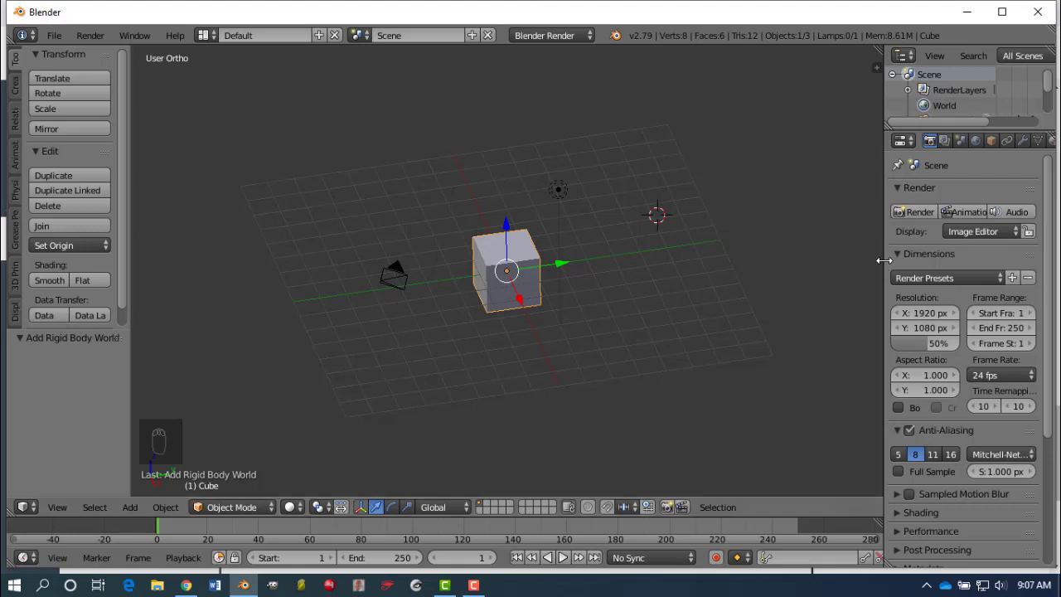
pyautogui.moveTo(884, 261); pyautogui.dragTo(812, 260)
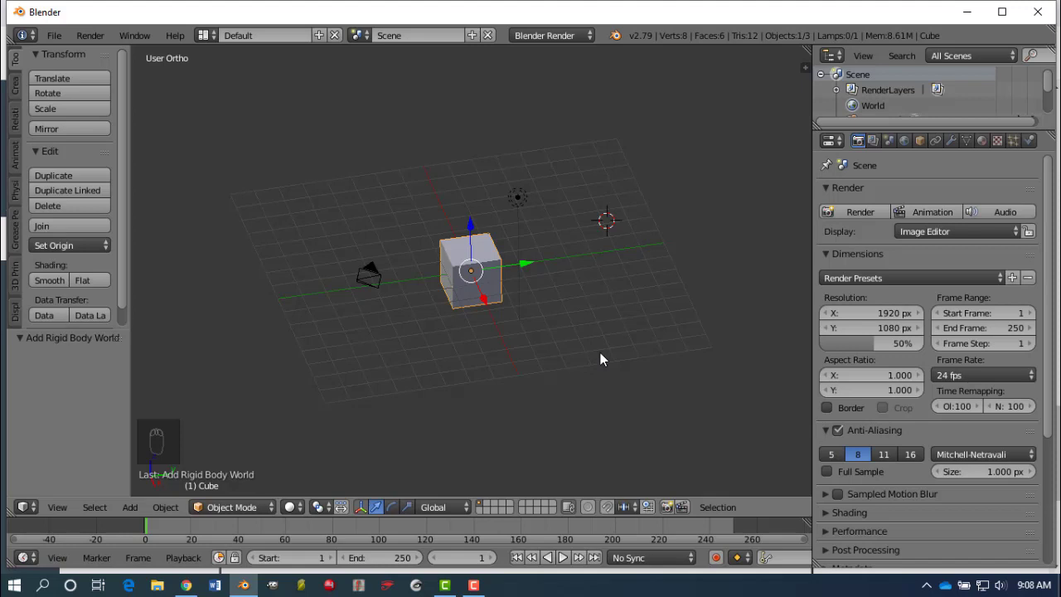
pyautogui.click(889, 142)
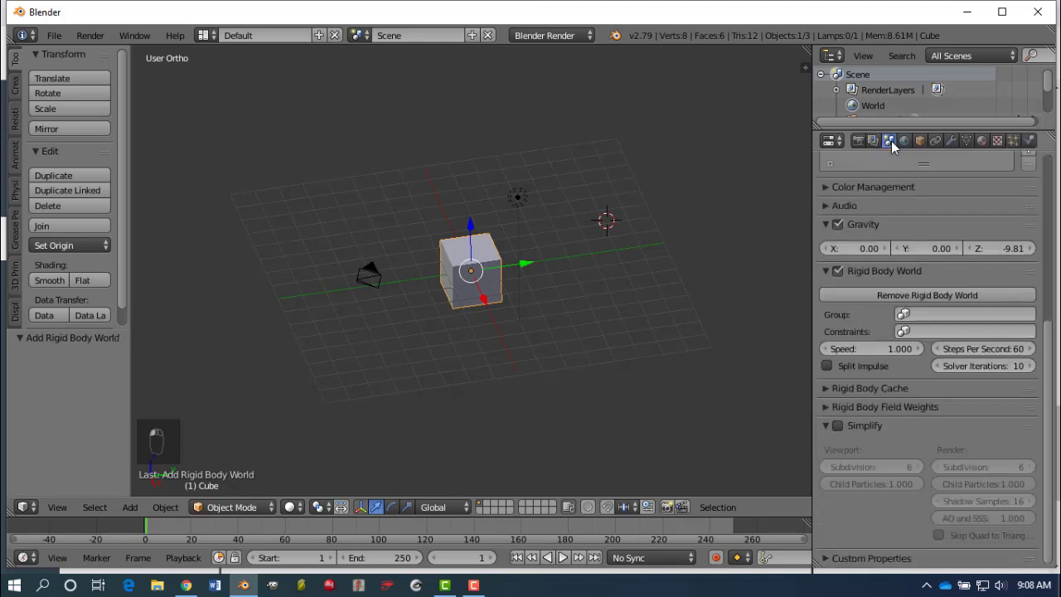
pyautogui.click(827, 391)
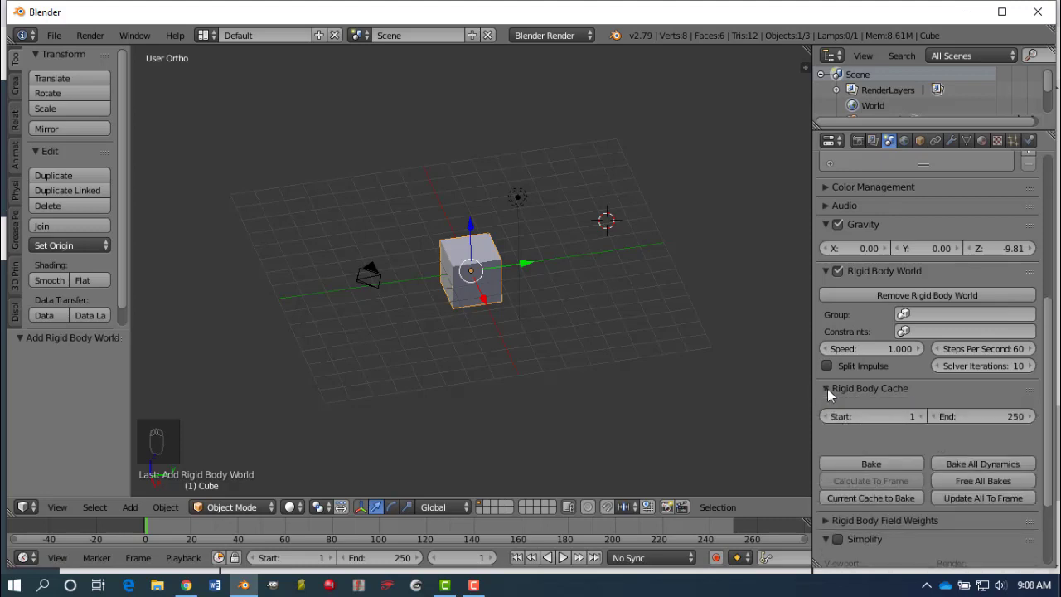
pyautogui.click(827, 391)
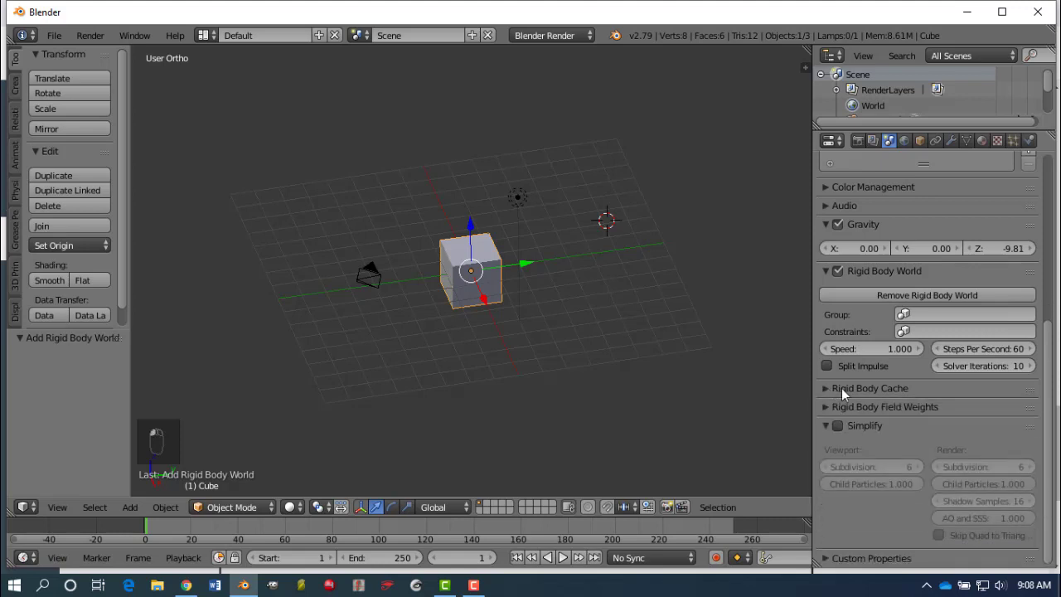
pyautogui.click(820, 394)
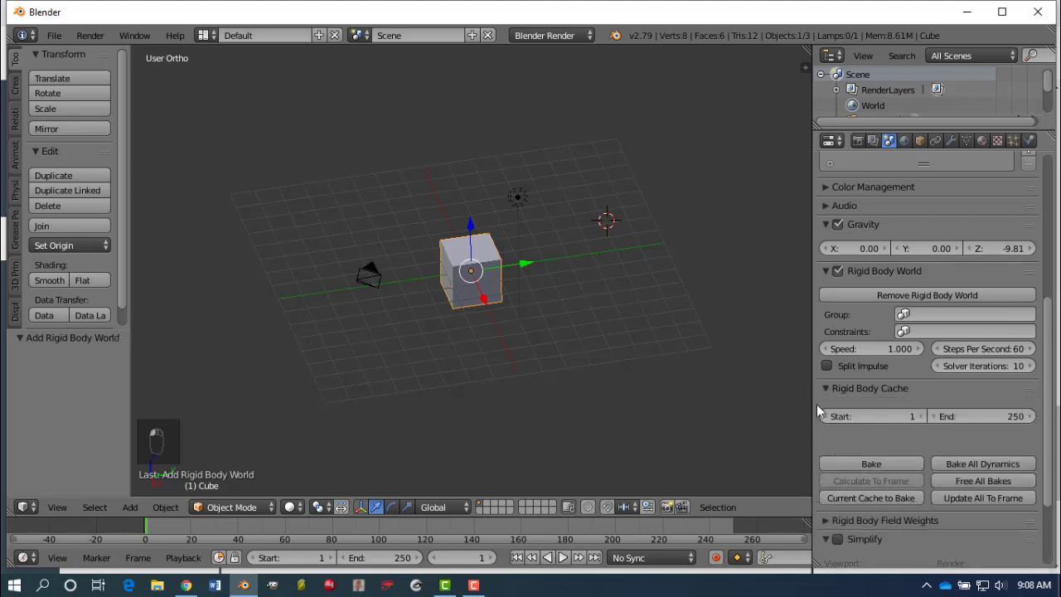
pyautogui.click(990, 416)
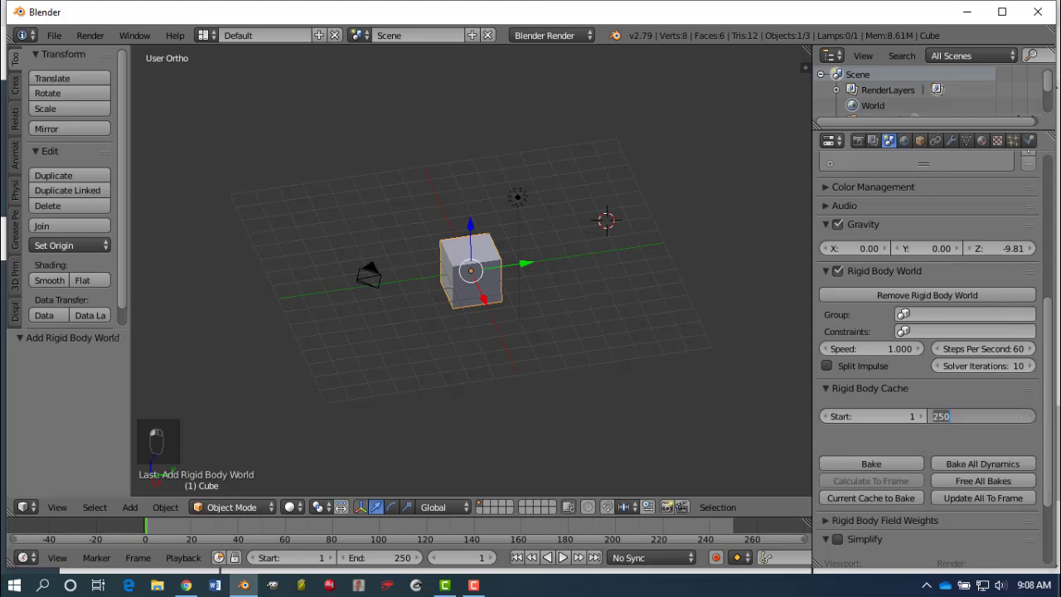
pyautogui.press('KP_0')
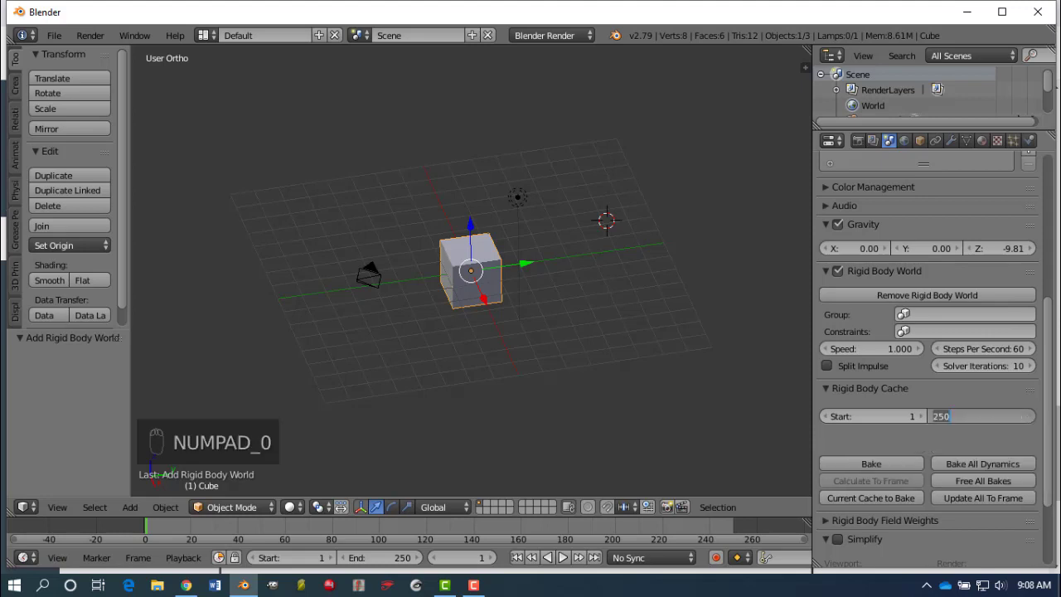
pyautogui.write('0')
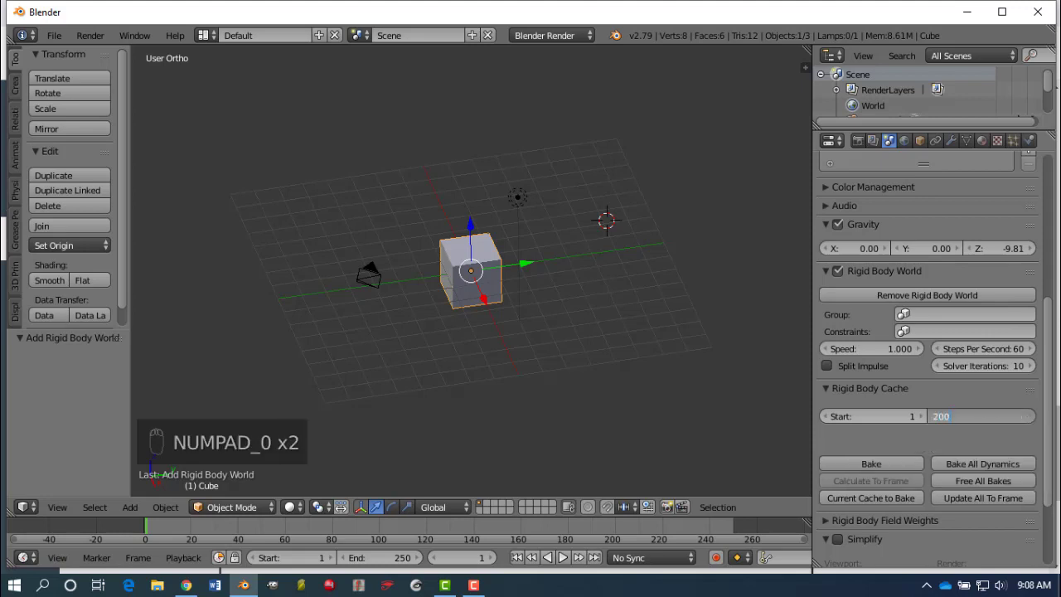
pyautogui.write('0')
pyautogui.press('Return')
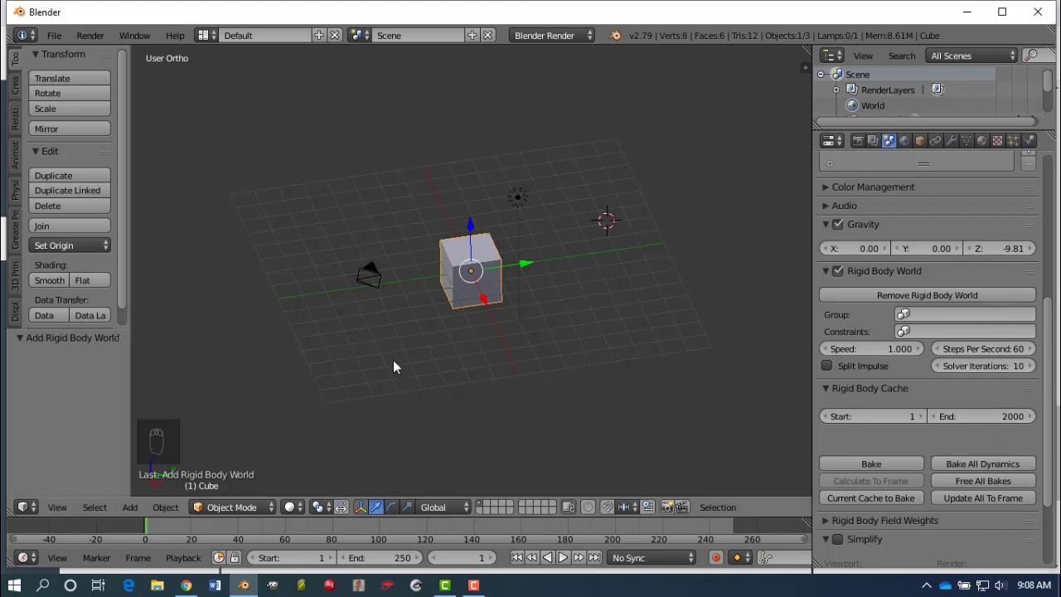
# Step: Compare the perspective and orthographic projections, and examine the cube from the top, front and right views
pyautogui.moveTo(626, 320); pyautogui.dragTo(642, 300, button='middle')
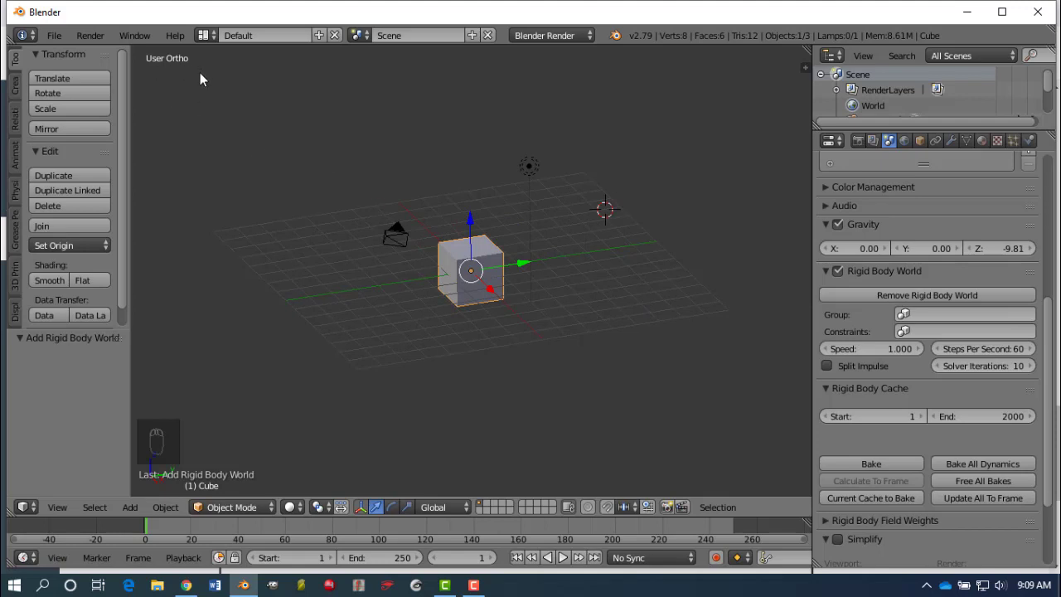
pyautogui.press('KP_5')
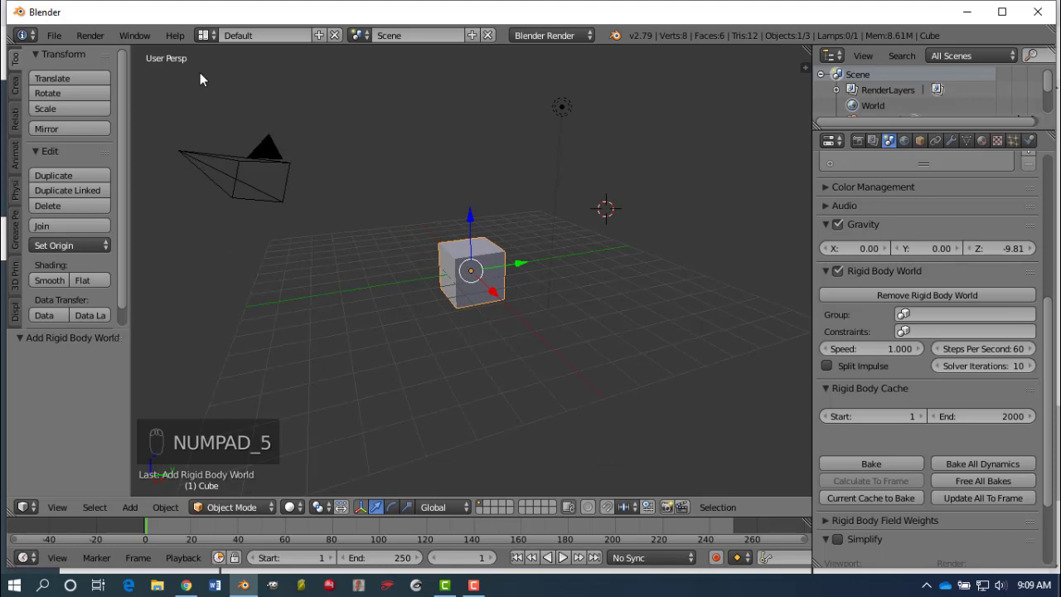
pyautogui.press('KP_5')
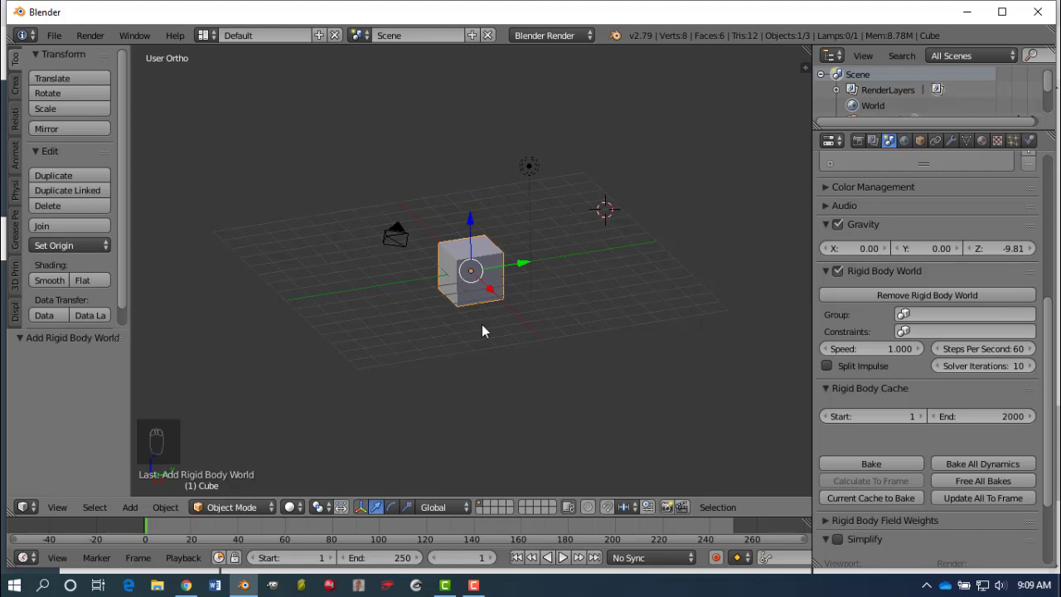
pyautogui.press('KP_7')
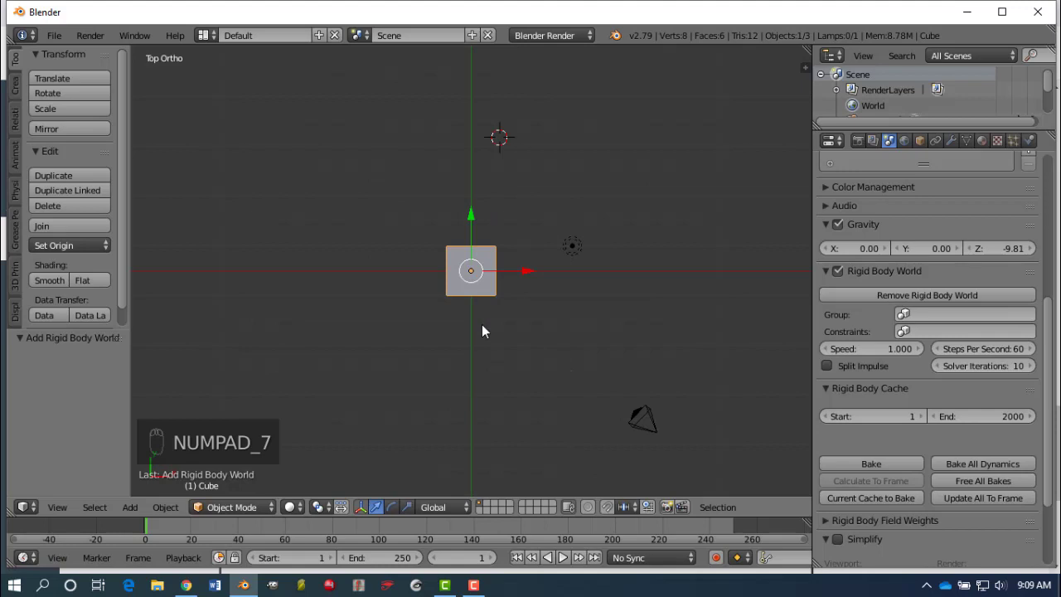
pyautogui.press('KP_1')
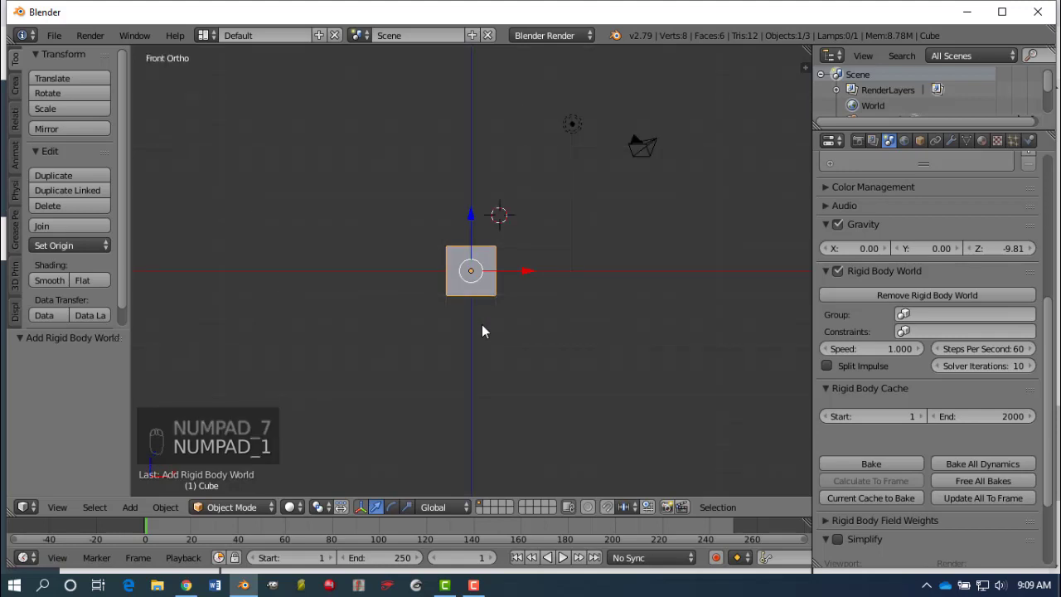
pyautogui.press('KP_3')
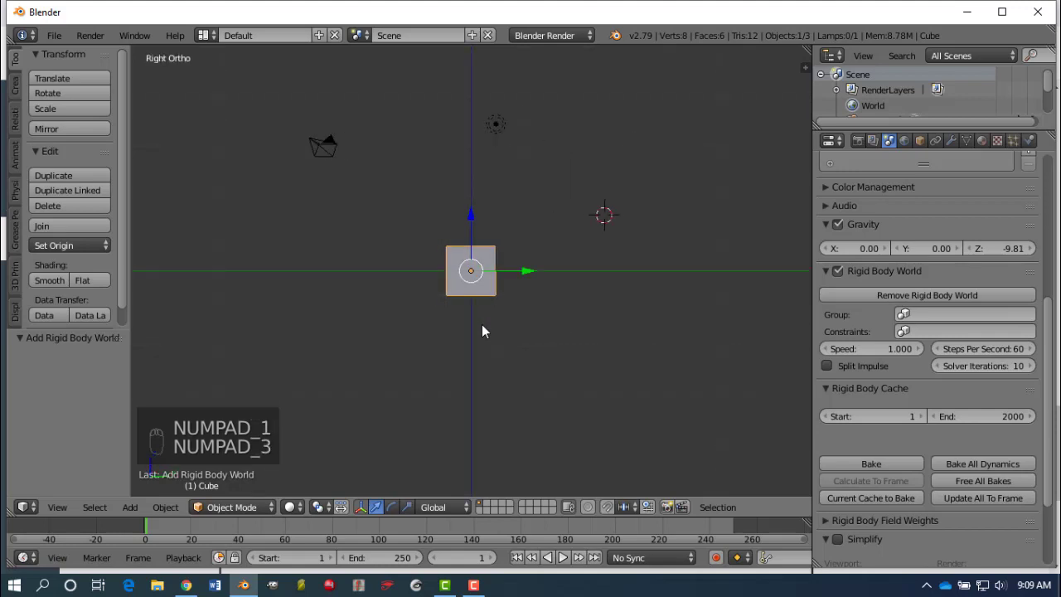
pyautogui.press('KP_7')
# Step: Raise the cube about 7.66 units along the Z axis
pyautogui.moveTo(486, 363); pyautogui.dragTo(345, 207, button='middle')
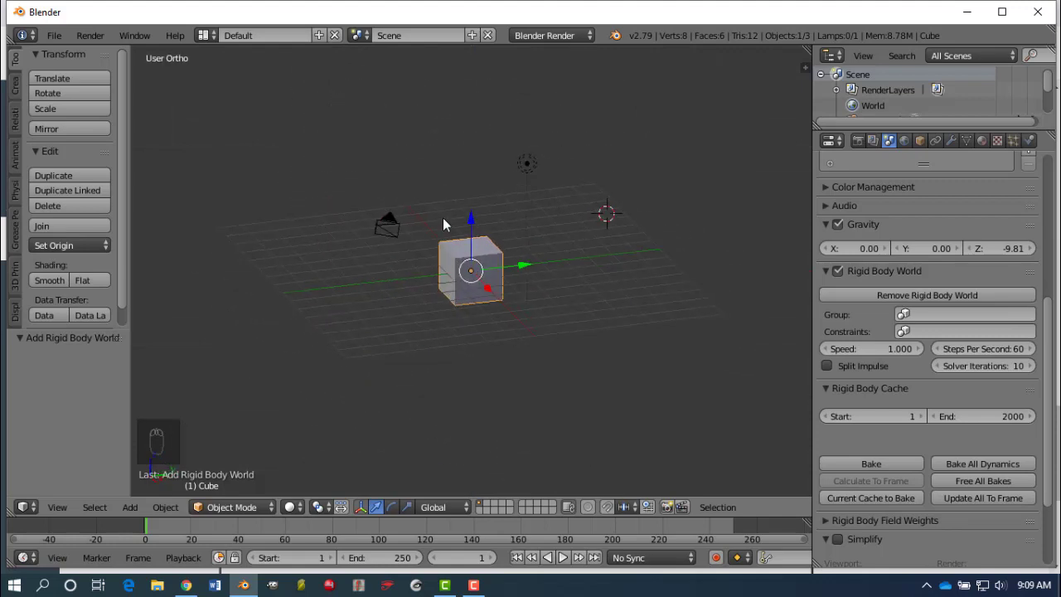
pyautogui.moveTo(475, 226); pyautogui.dragTo(474, 50)
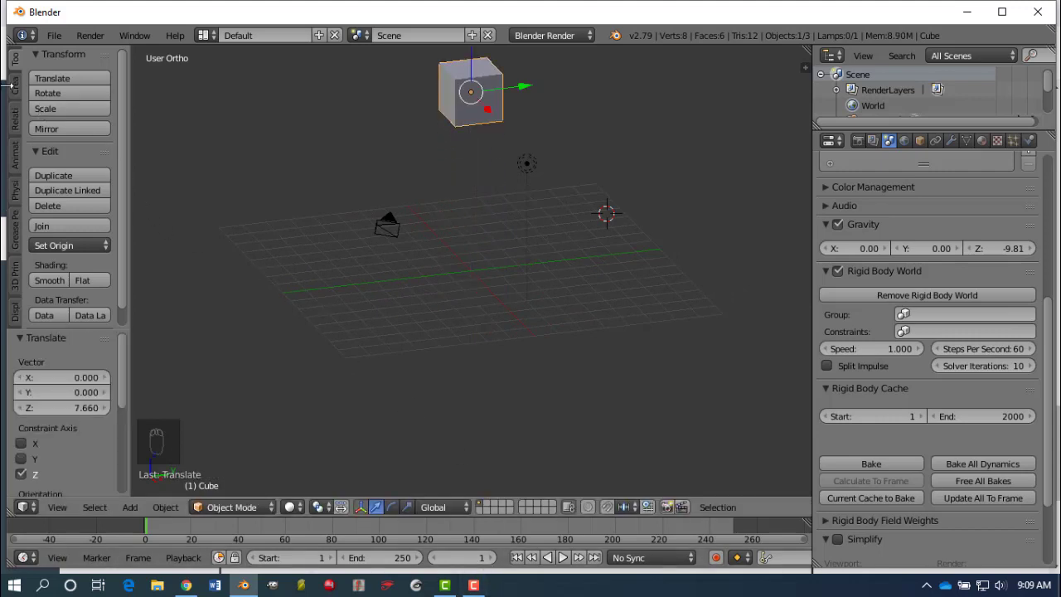
# Step: Add a UV sphere and move it about -3.52 units along the Y axis
pyautogui.click(15, 85)
pyautogui.click(75, 140)
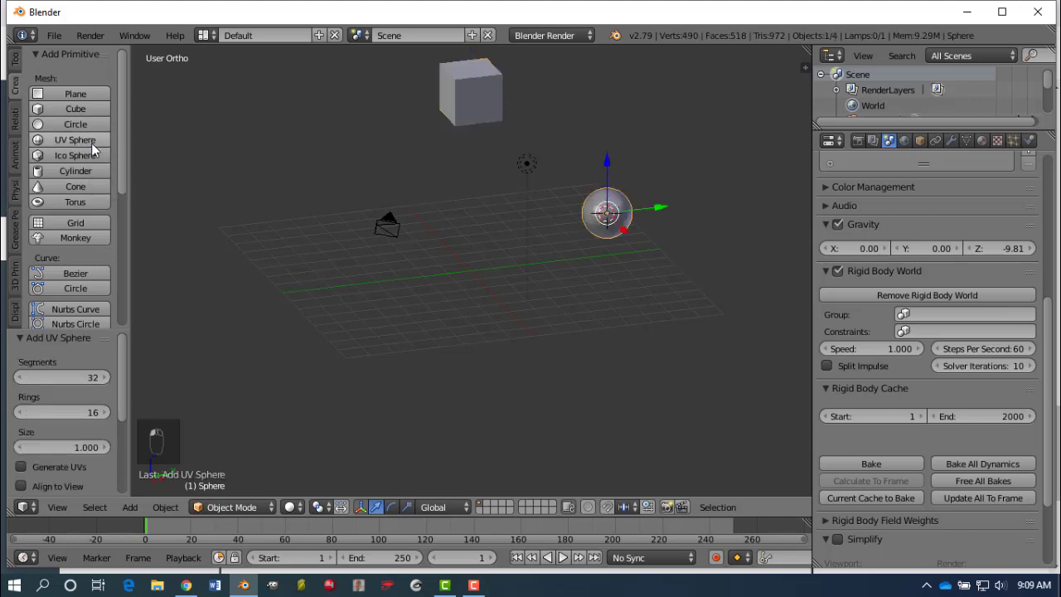
pyautogui.moveTo(668, 213); pyautogui.dragTo(585, 222)
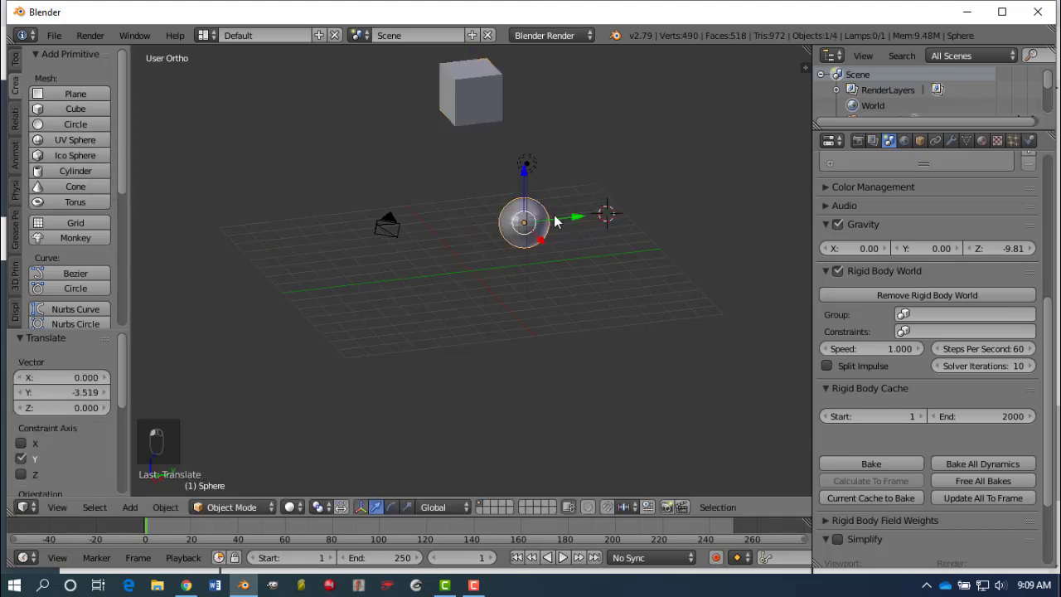
# Step: Add a plane and move it about -6.63 units along the Y axis
pyautogui.click(91, 94)
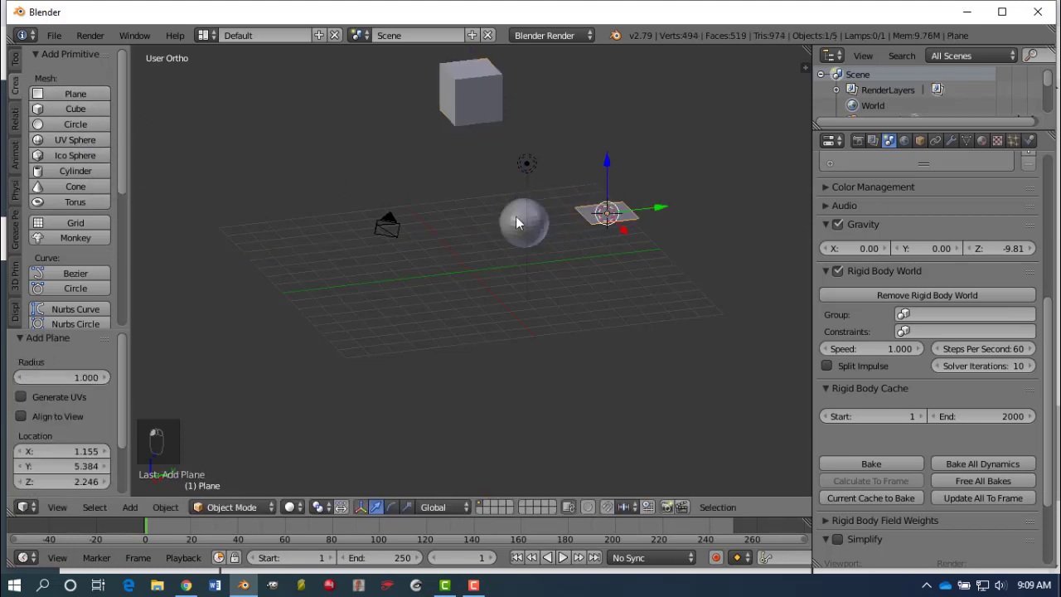
pyautogui.press('g')
pyautogui.press('y')
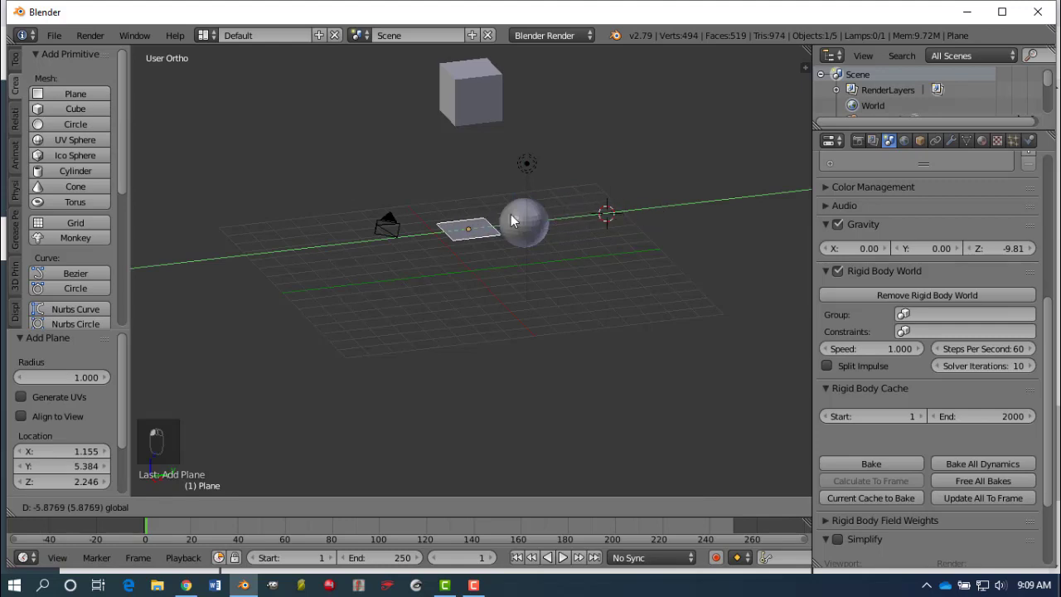
pyautogui.click(505, 217)
# Step: Scale the plane up uniformly by about 7.58 and check its coverage from the top view
pyautogui.press('s')
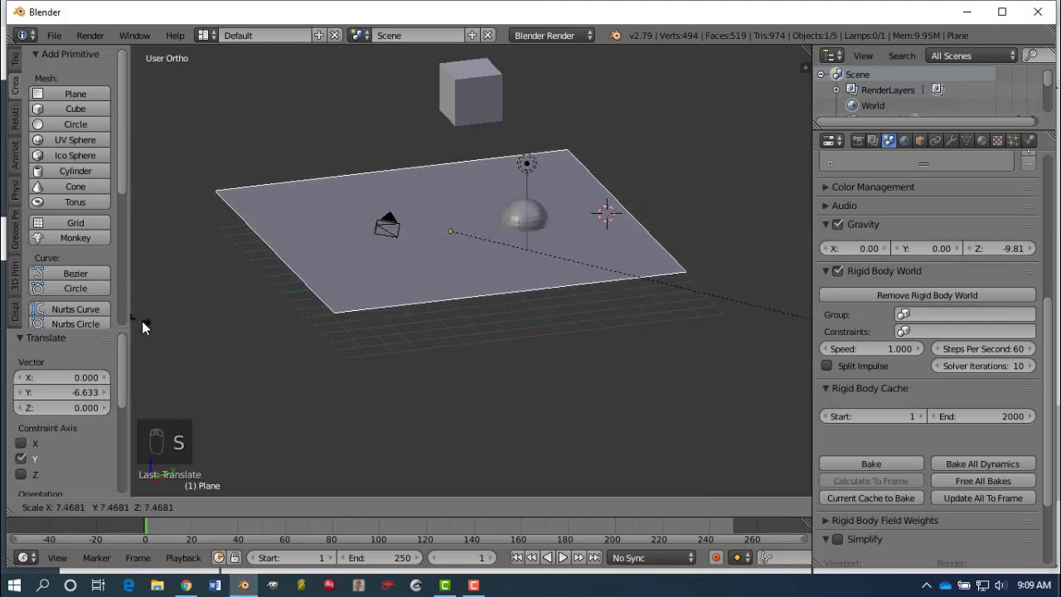
pyautogui.click(142, 321)
pyautogui.press('KP_7')
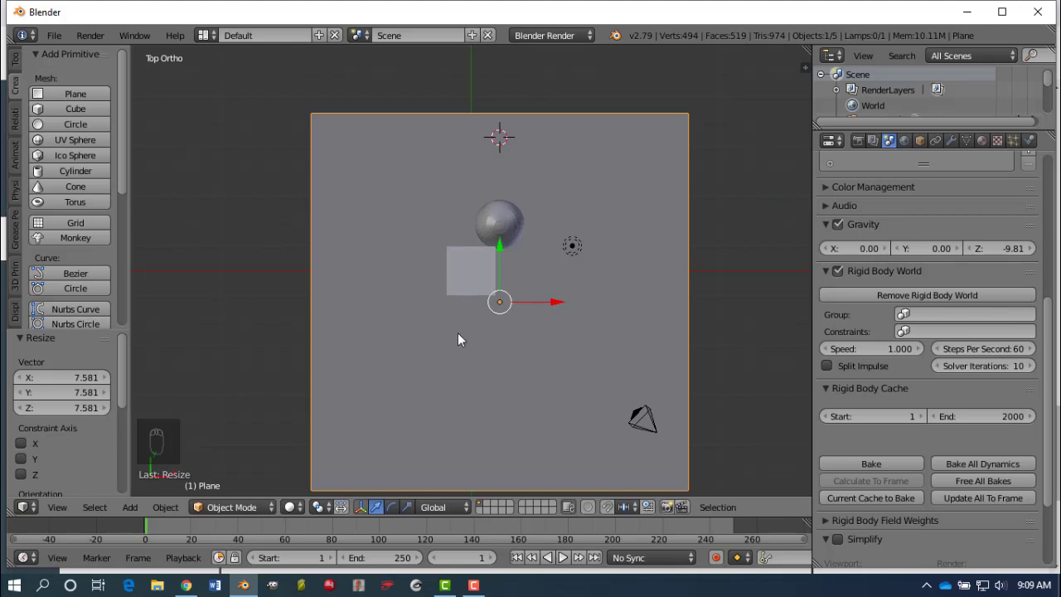
# Step: Lower the plane about 1.99 units along Z and shift it about 1.59 units along Y, beneath the sphere and cube
pyautogui.moveTo(458, 332); pyautogui.dragTo(272, 199, button='middle')
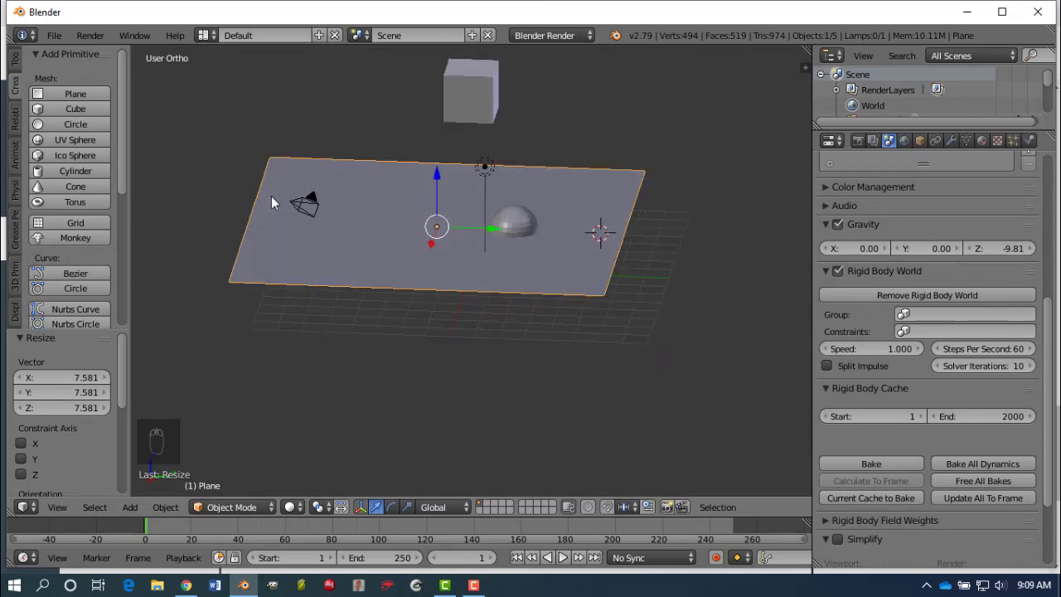
pyautogui.press('g')
pyautogui.press('z')
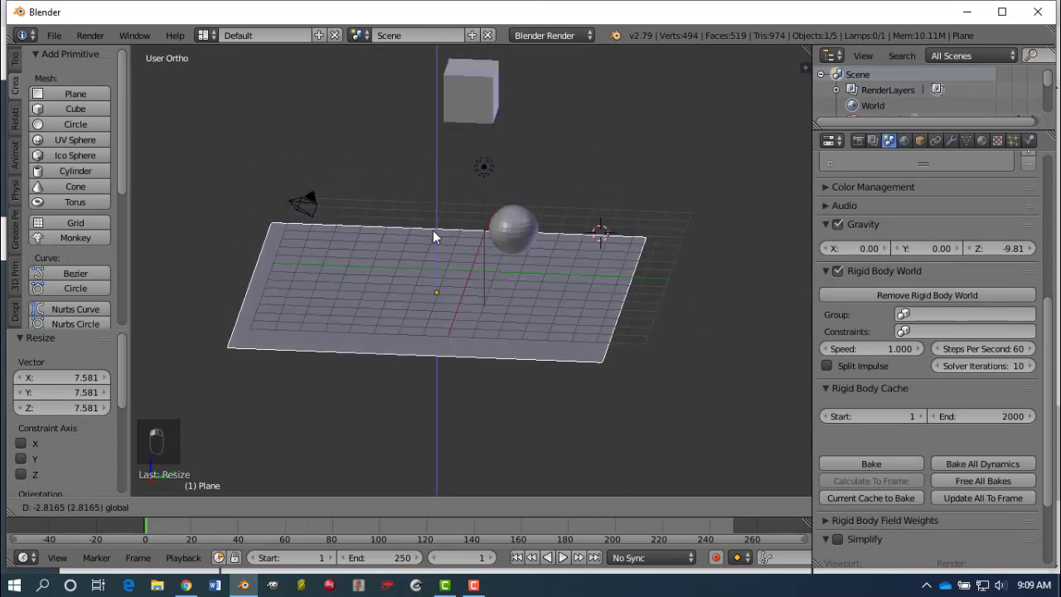
pyautogui.click(438, 217)
pyautogui.press('g')
pyautogui.press('y')
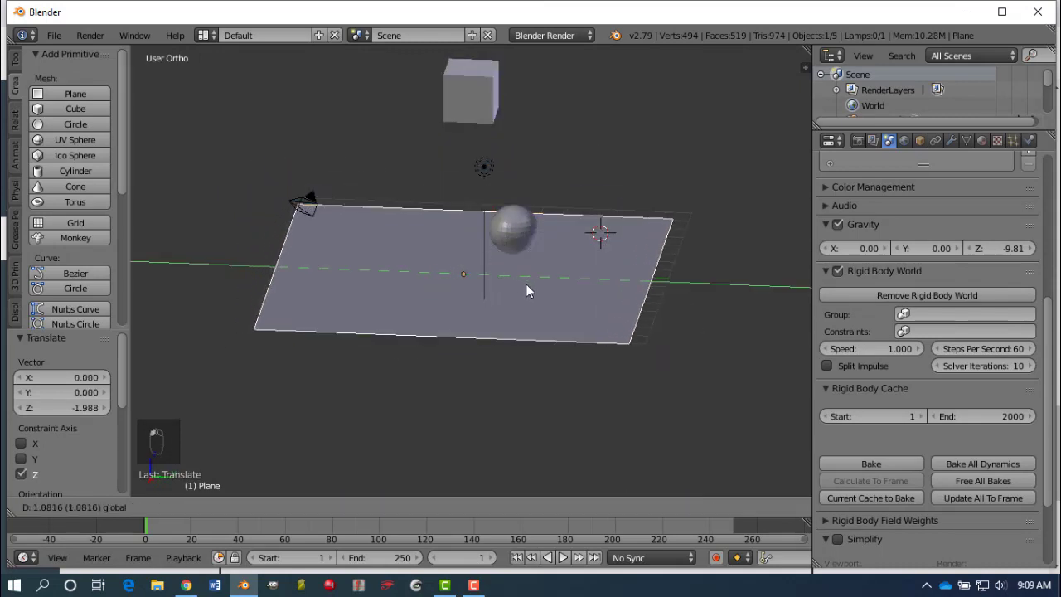
pyautogui.click(535, 288)
# Step: Select the sphere and move it about -0.44 units along the Y axis
pyautogui.moveTo(535, 289); pyautogui.dragTo(164, 370, button='middle')
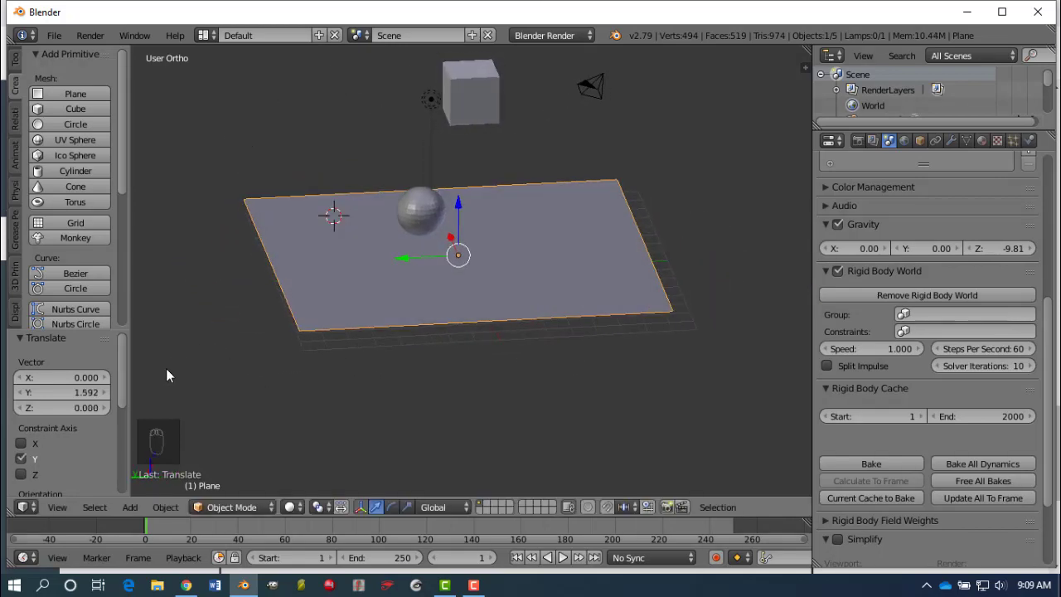
pyautogui.moveTo(512, 370); pyautogui.dragTo(495, 356, button='middle')
pyautogui.rightClick(419, 203)
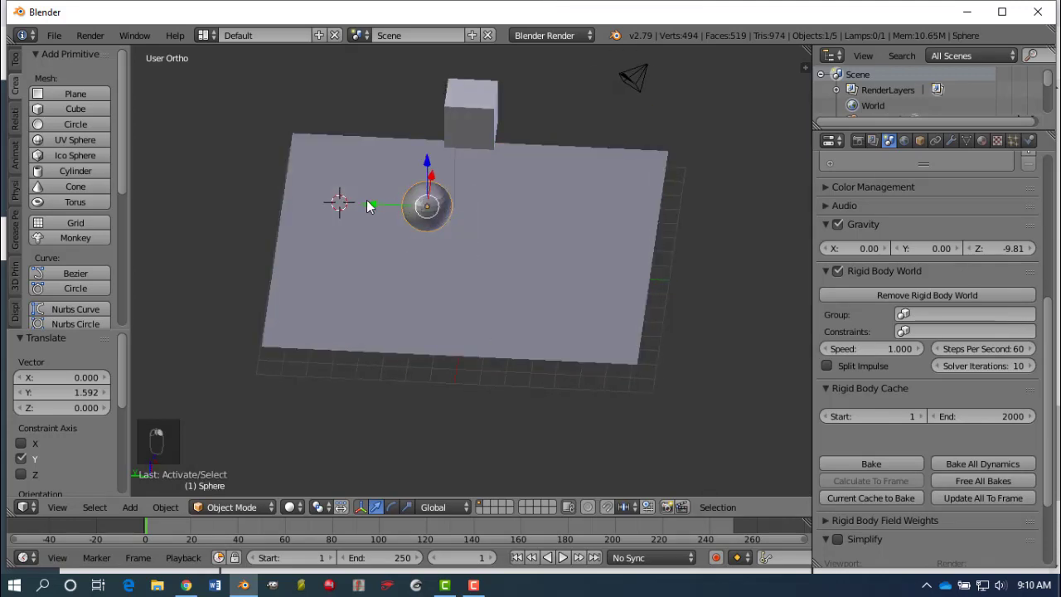
pyautogui.moveTo(371, 205); pyautogui.dragTo(378, 201)
# Step: Enable Rigid Body physics on the cube, keeping the type Active
pyautogui.moveTo(479, 260); pyautogui.dragTo(507, 256, button='middle')
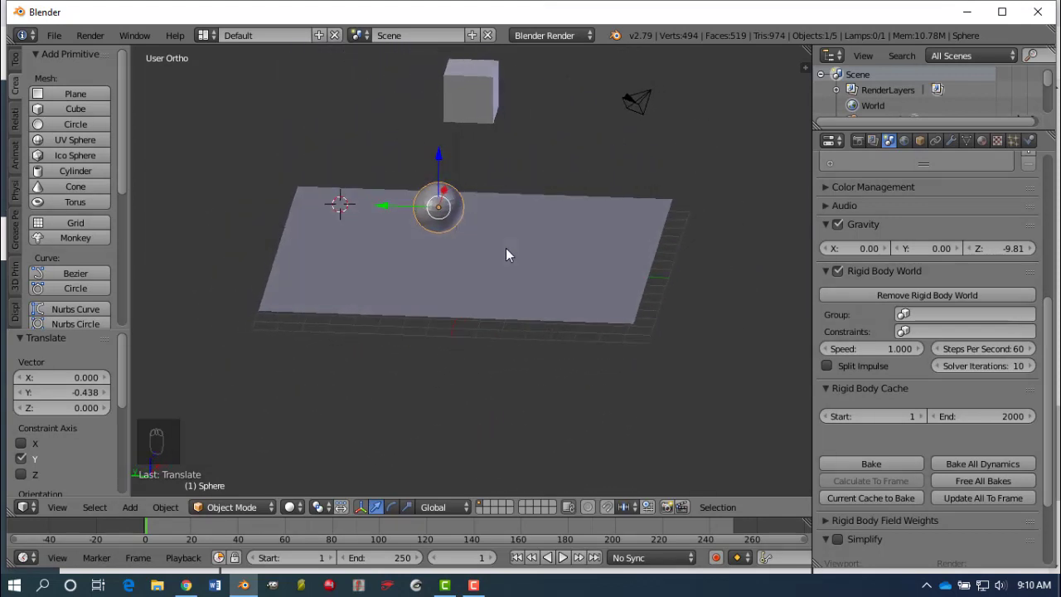
pyautogui.rightClick(460, 98)
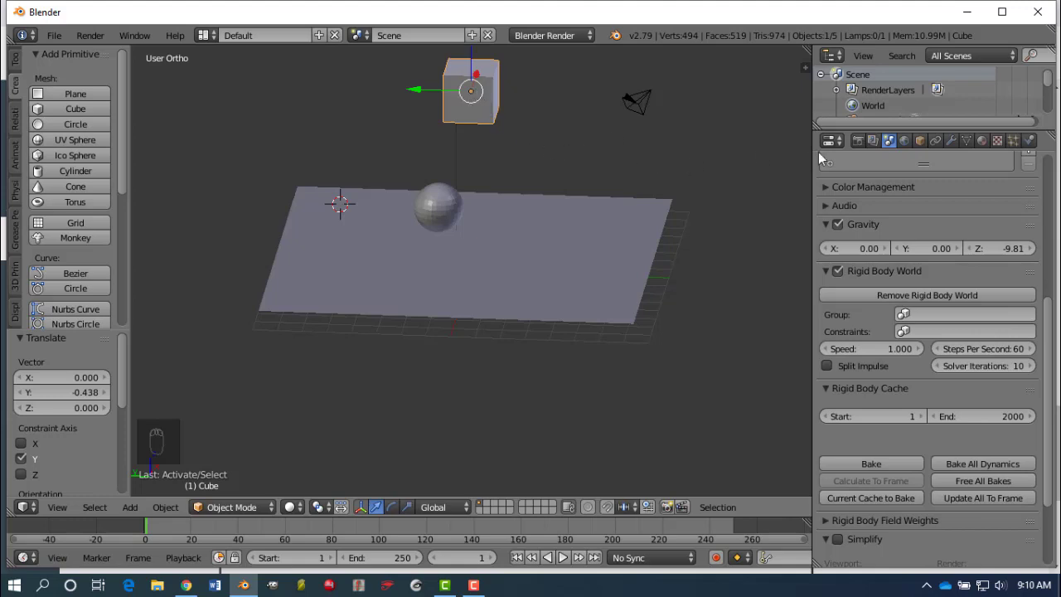
pyautogui.click(1030, 141)
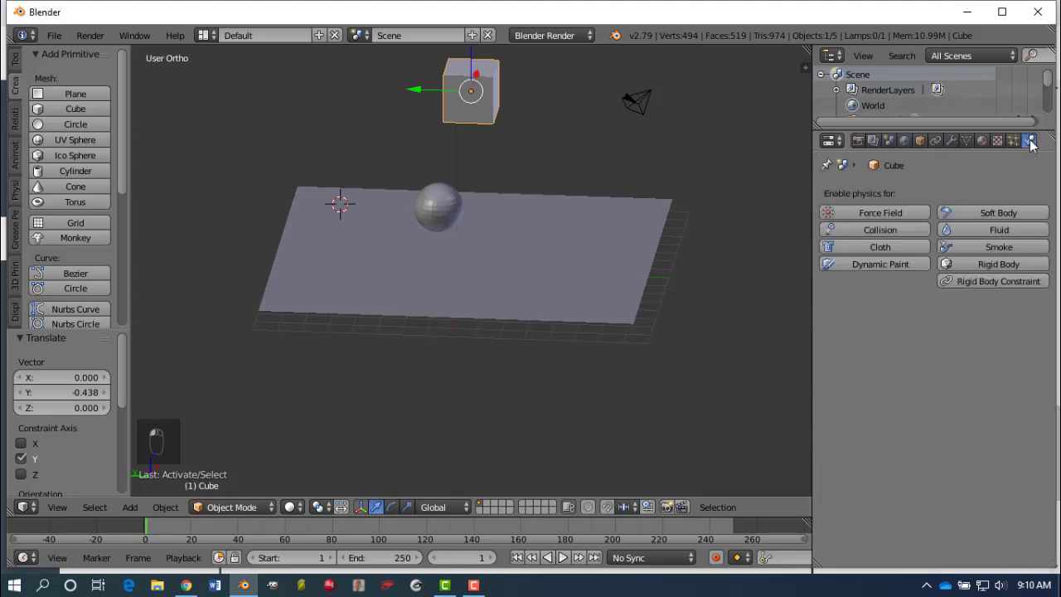
pyautogui.click(982, 262)
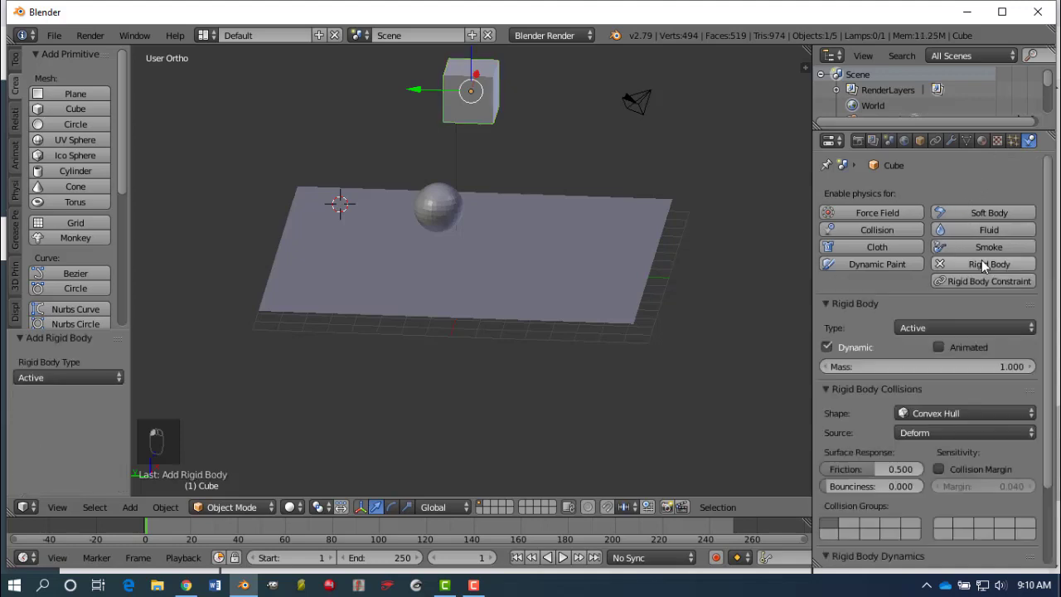
pyautogui.click(941, 328)
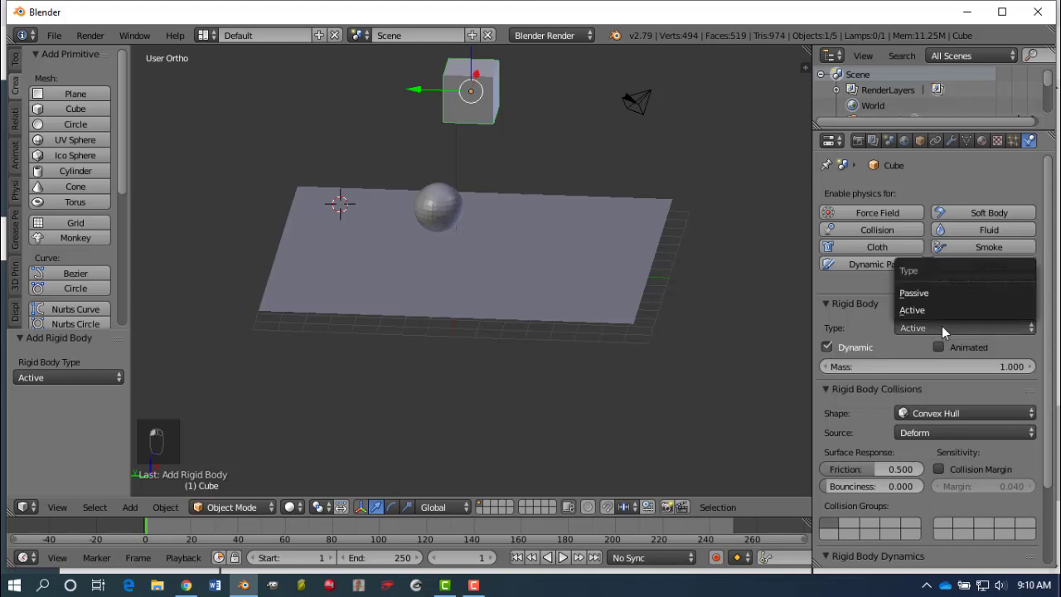
pyautogui.click(942, 325)
pyautogui.scroll(-1, 935, 321)
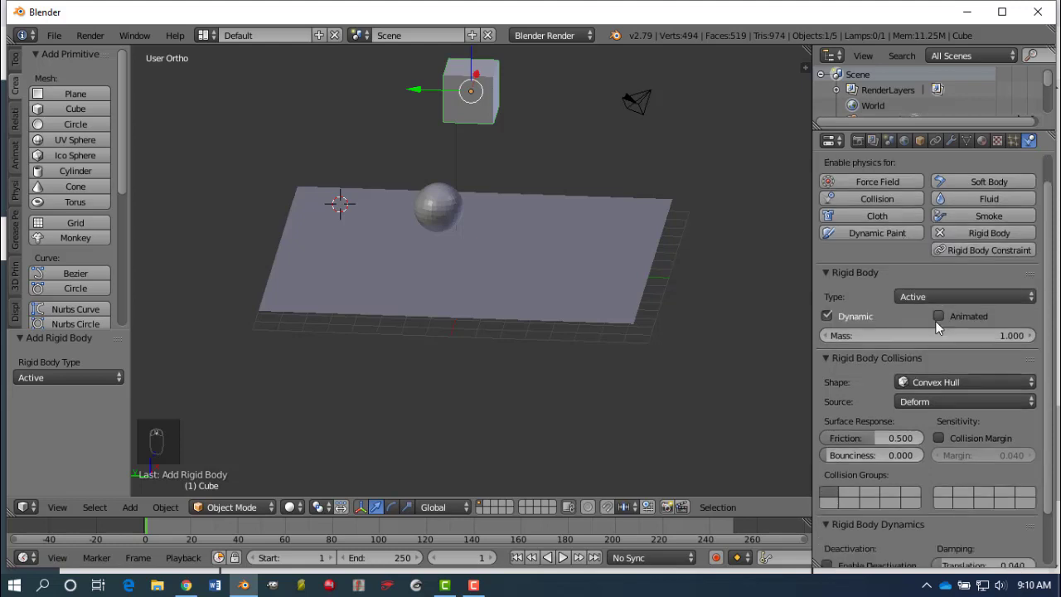
# Step: Set the cube's rigid body collision shape to Mesh
pyautogui.scroll(-2, 844, 321)
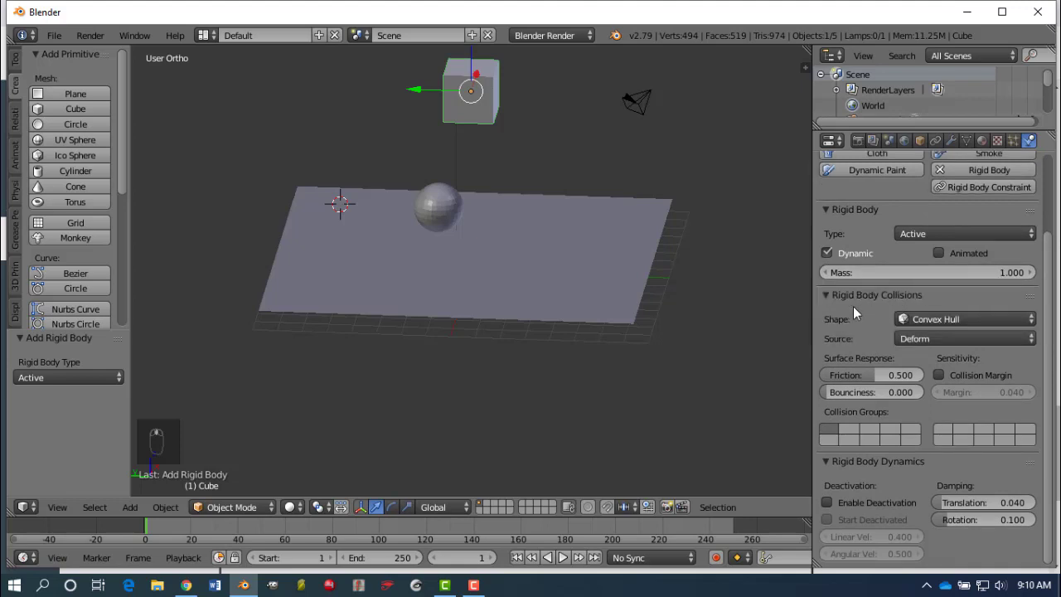
pyautogui.click(963, 319)
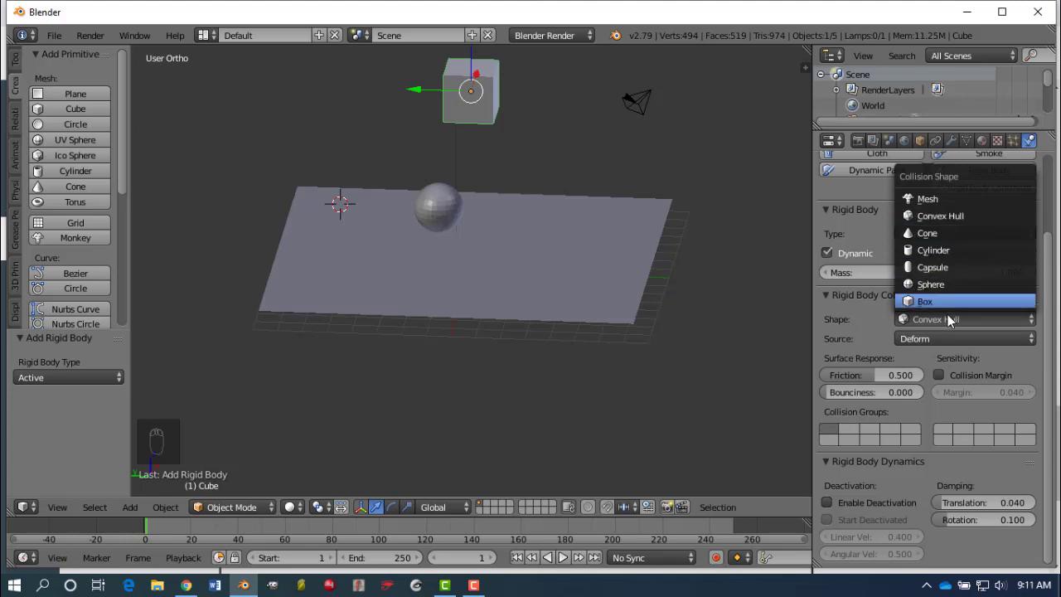
pyautogui.click(948, 318)
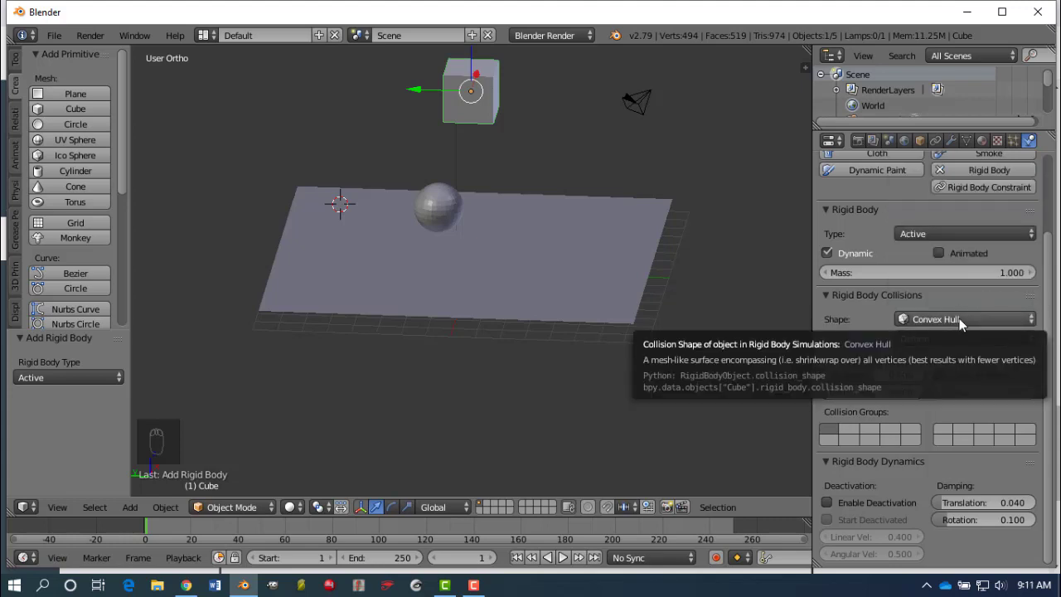
pyautogui.click(959, 318)
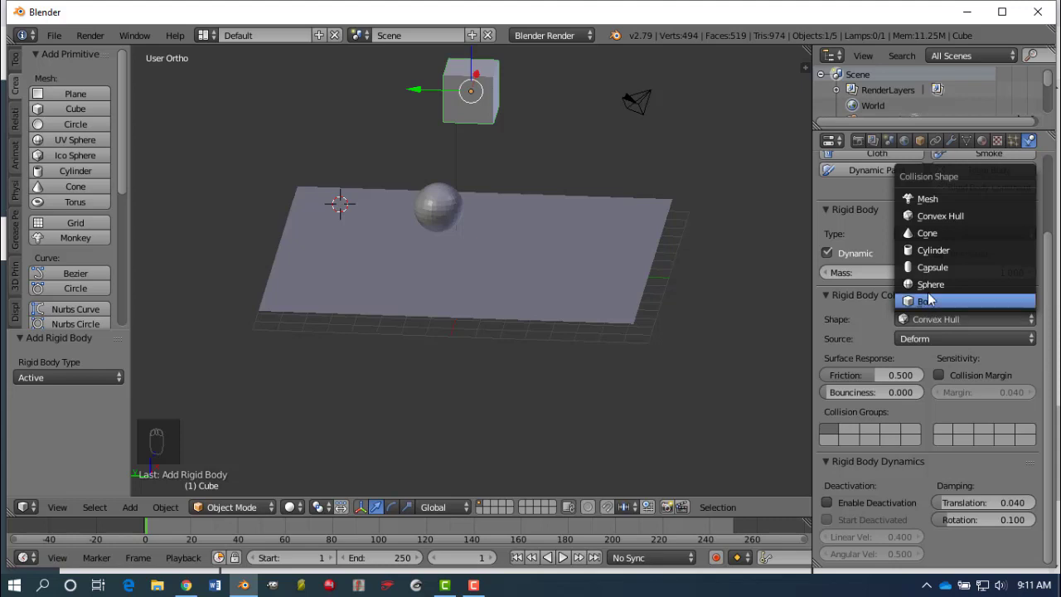
pyautogui.click(932, 199)
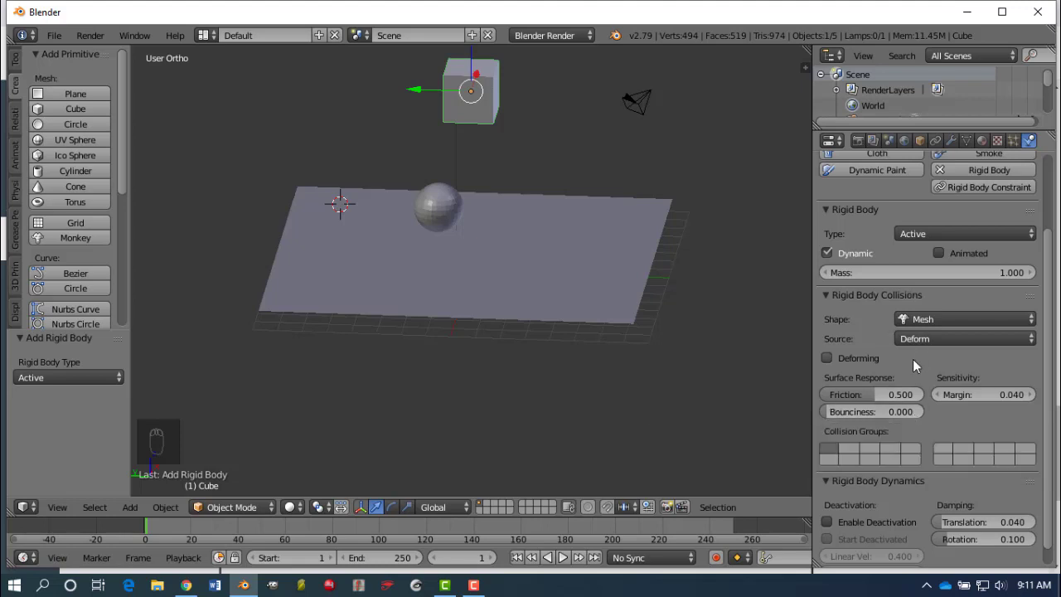
pyautogui.scroll(3, 936, 282)
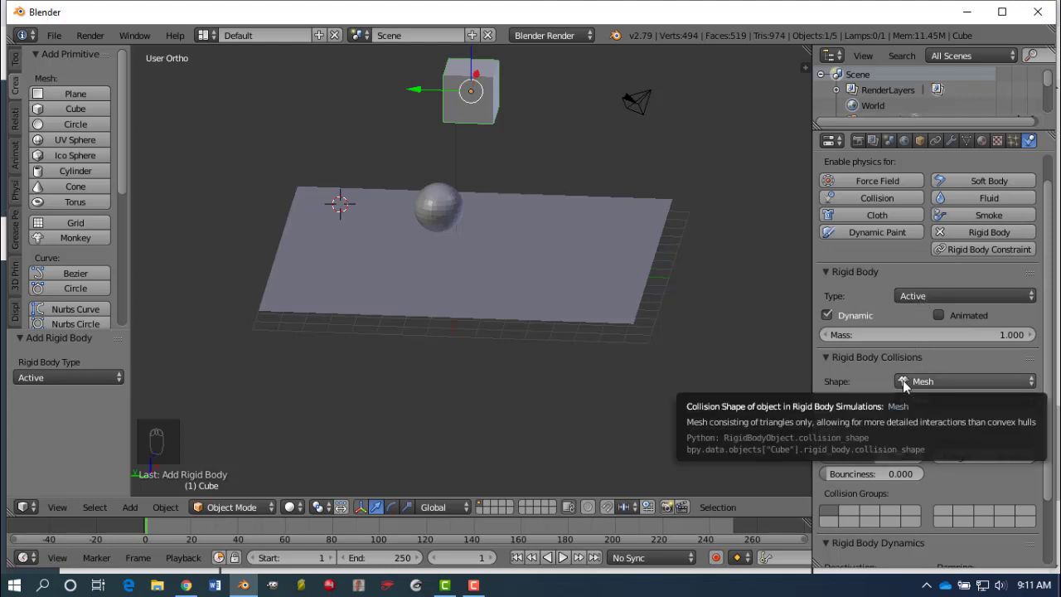
# Step: Play the simulation with only the cube as a rigid body, stop it and return to frame 1
pyautogui.click(563, 557)
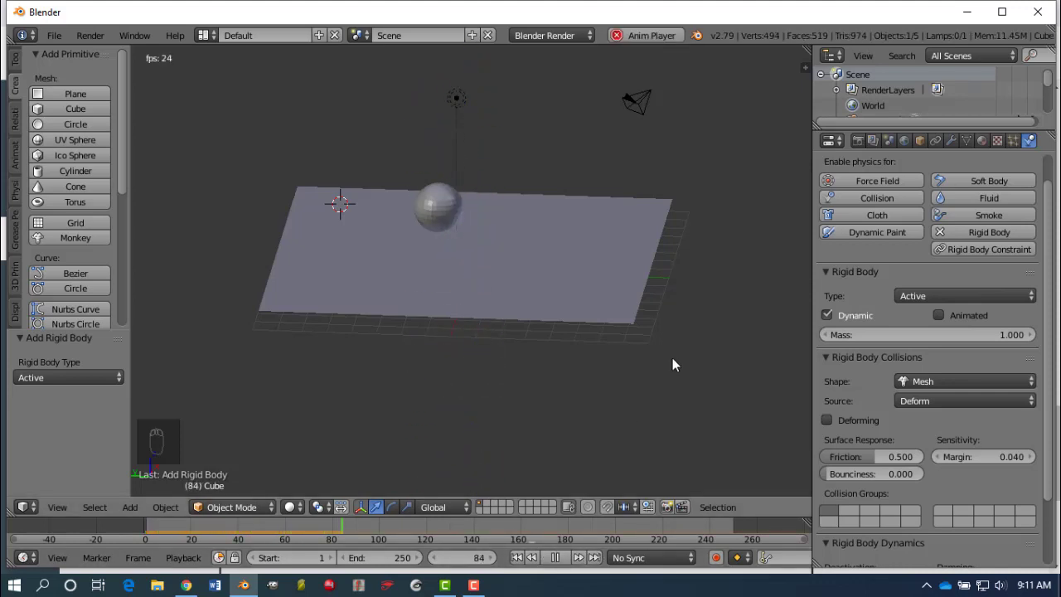
pyautogui.click(552, 556)
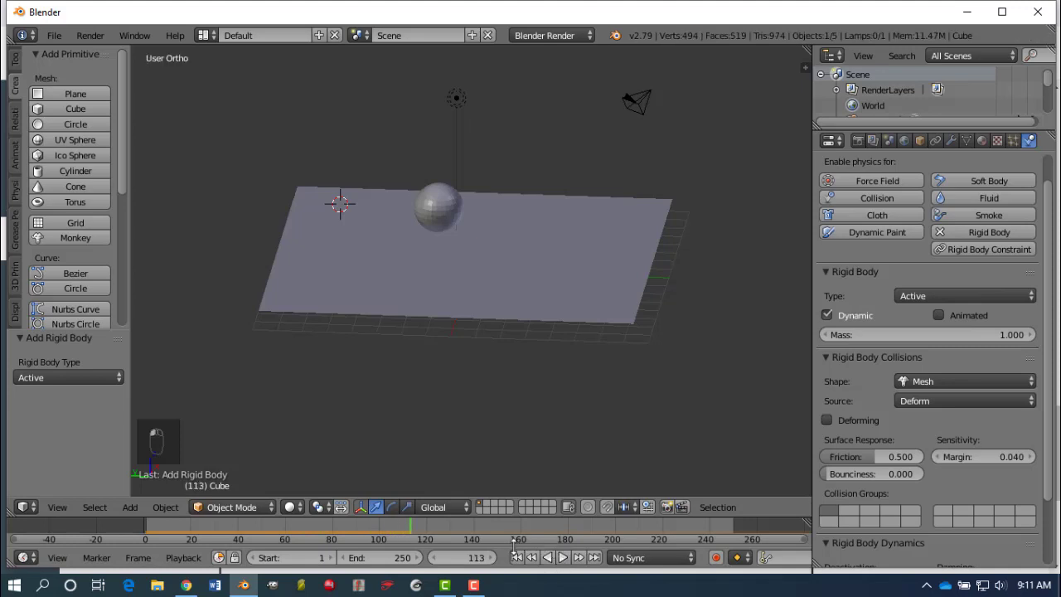
pyautogui.click(516, 557)
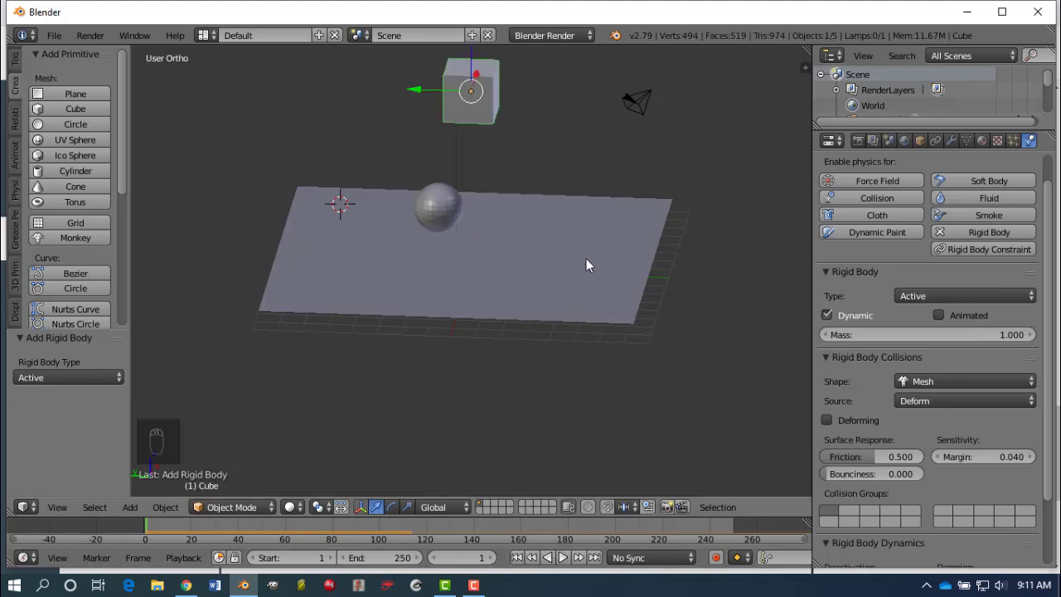
# Step: Select the plane and enable Rigid Body physics on it, keeping the type Active
pyautogui.rightClick(620, 199)
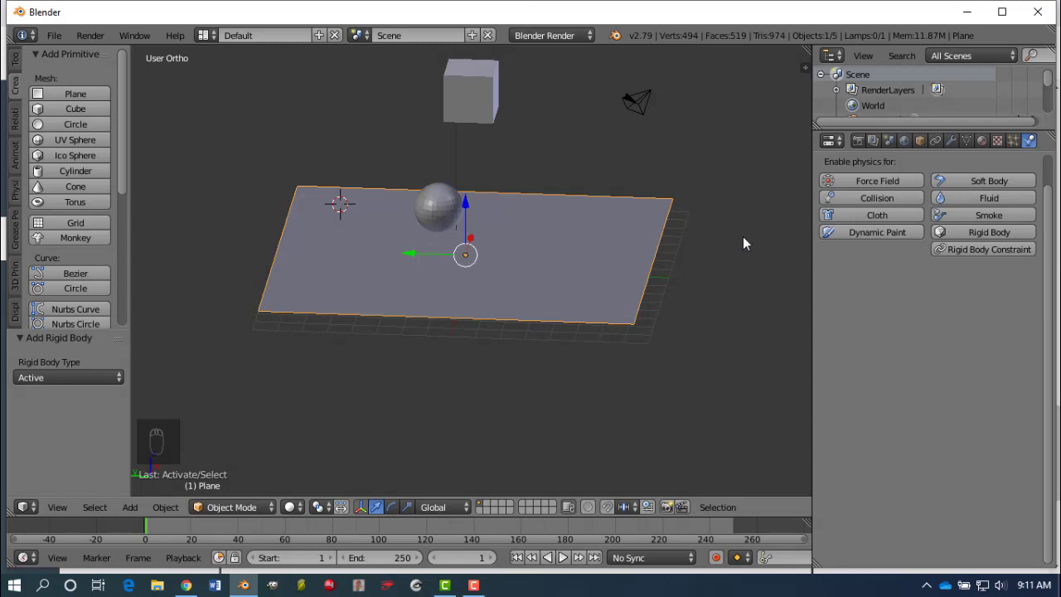
pyautogui.click(970, 232)
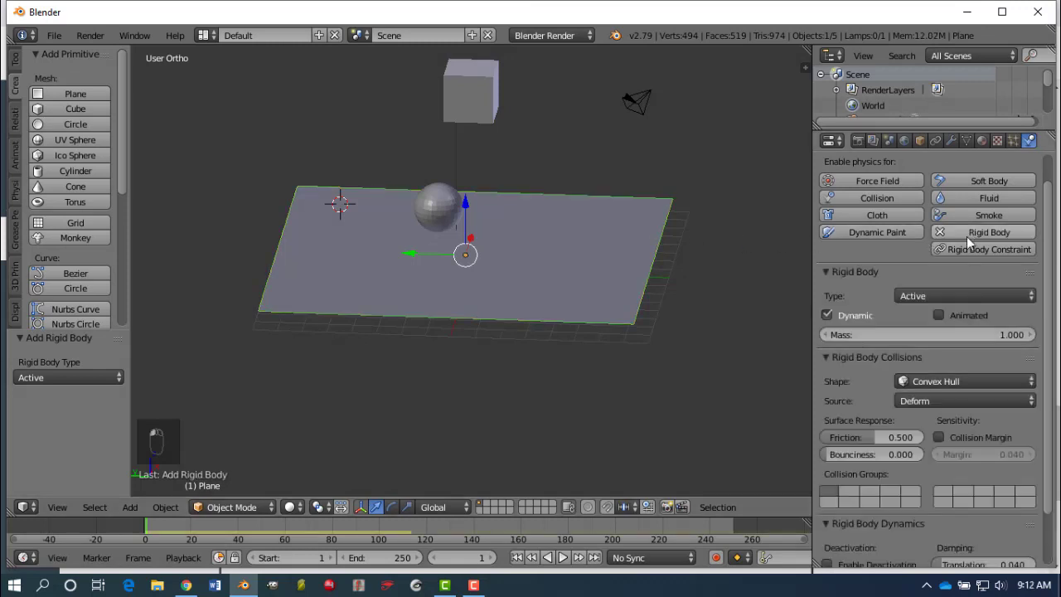
pyautogui.click(928, 295)
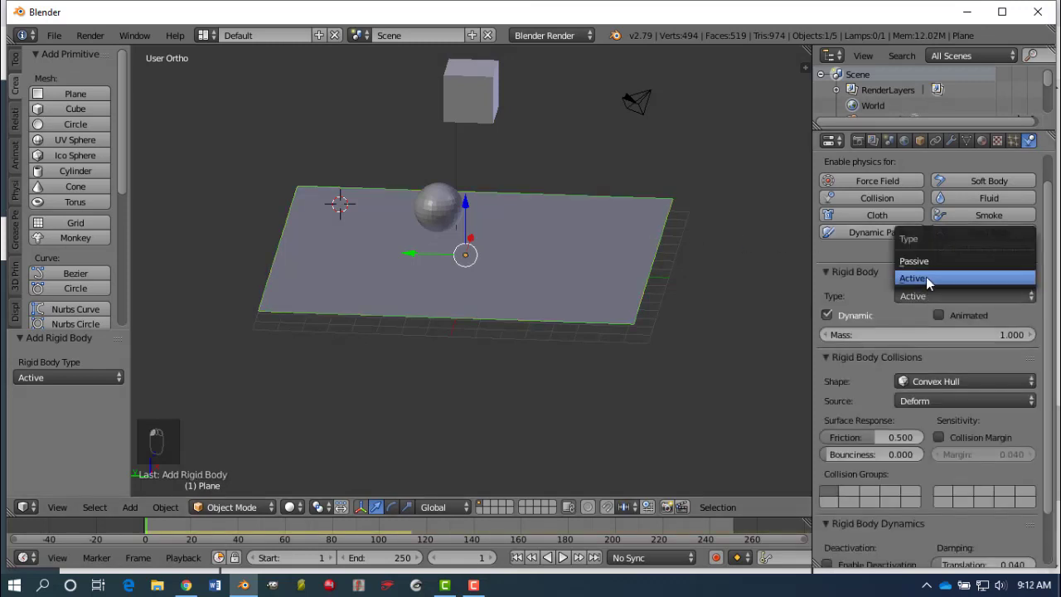
pyautogui.click(926, 276)
# Step: Play the simulation with both the cube and plane active, stop it and return to frame 1
pyautogui.click(563, 557)
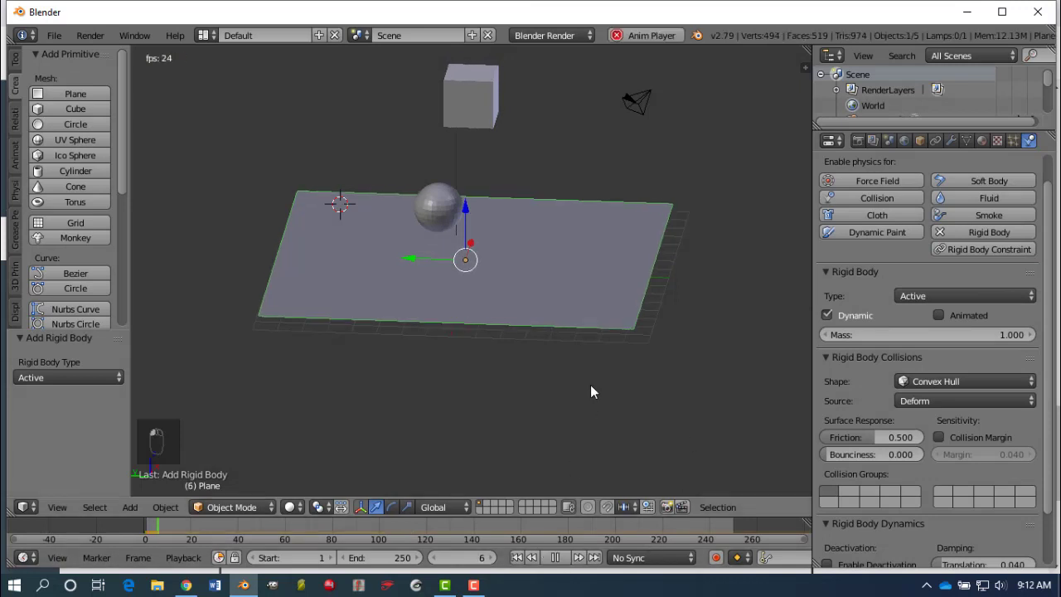
pyautogui.click(555, 558)
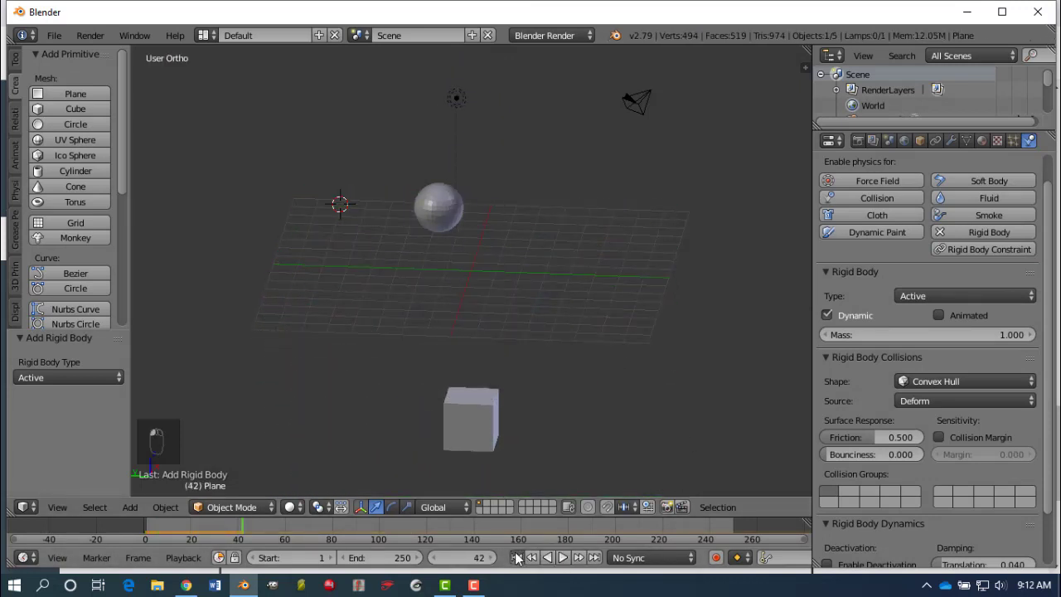
pyautogui.click(516, 557)
# Step: Set the plane's rigid body type to Passive, test the simulation by playing it, and return to frame 1
pyautogui.click(914, 299)
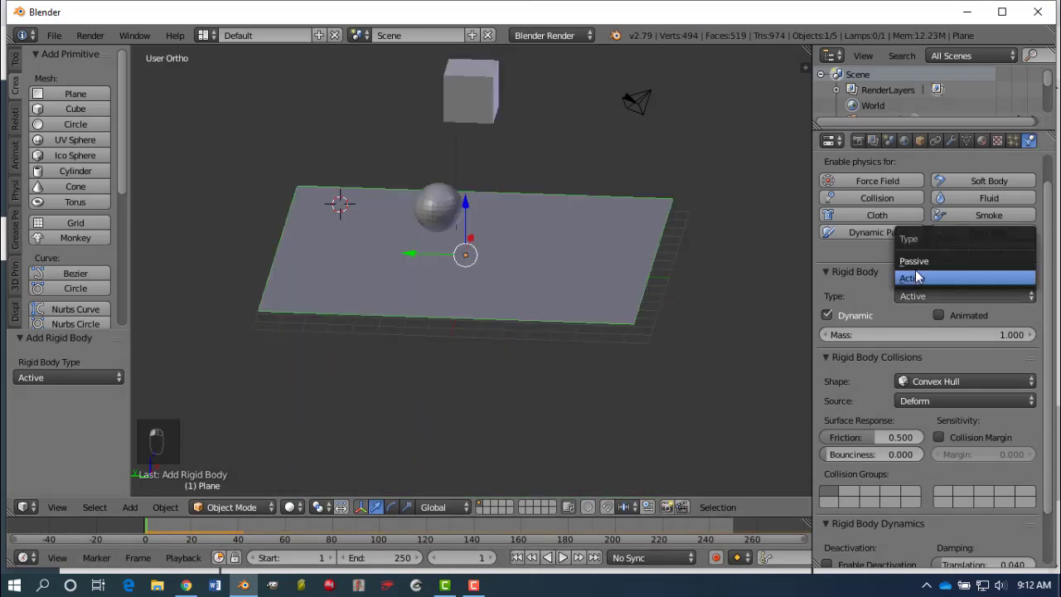
pyautogui.click(921, 277)
pyautogui.click(563, 557)
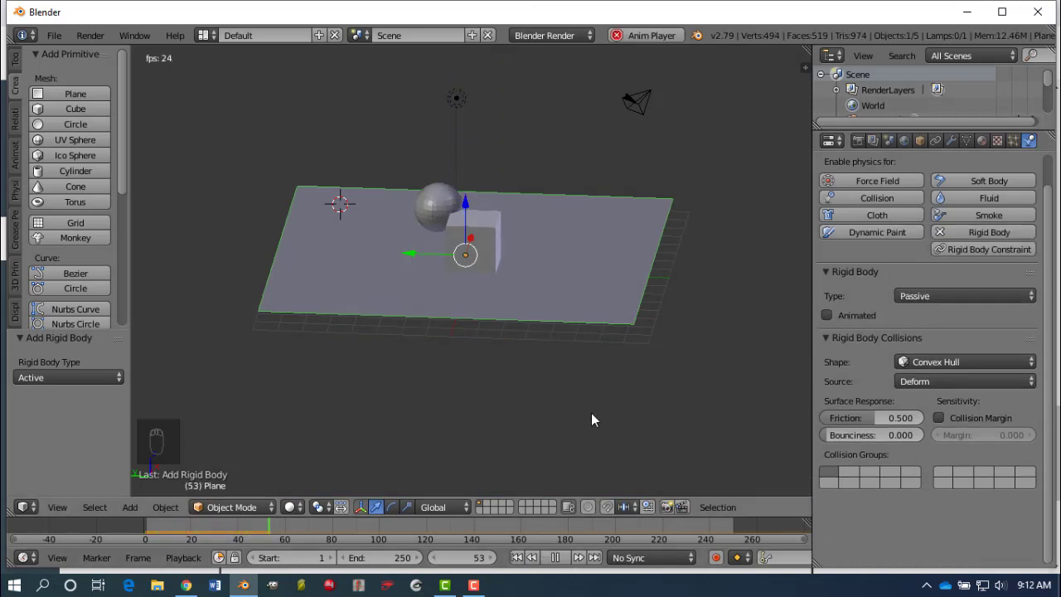
pyautogui.click(557, 555)
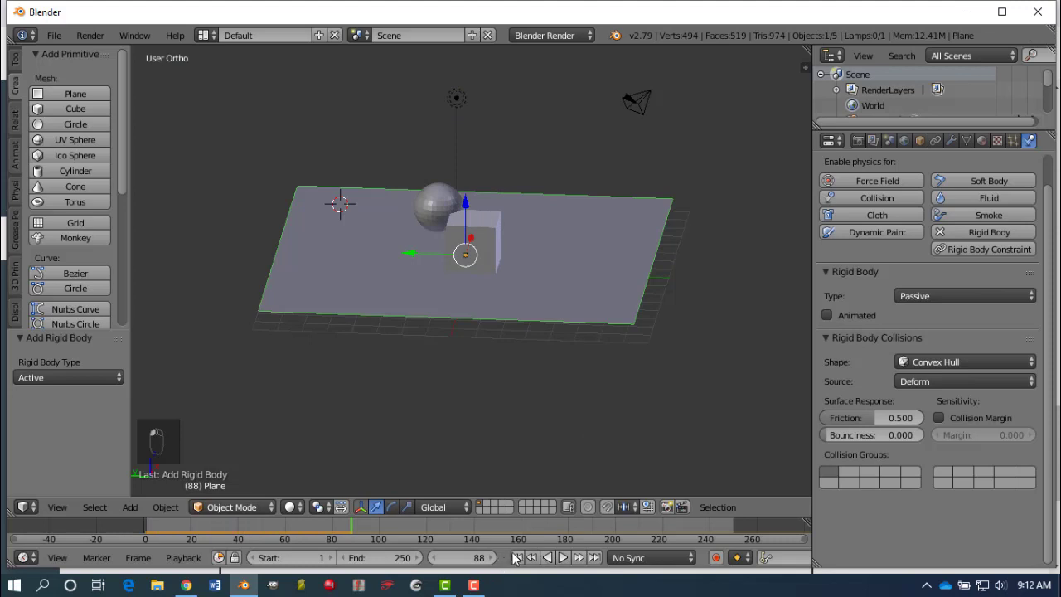
pyautogui.click(516, 557)
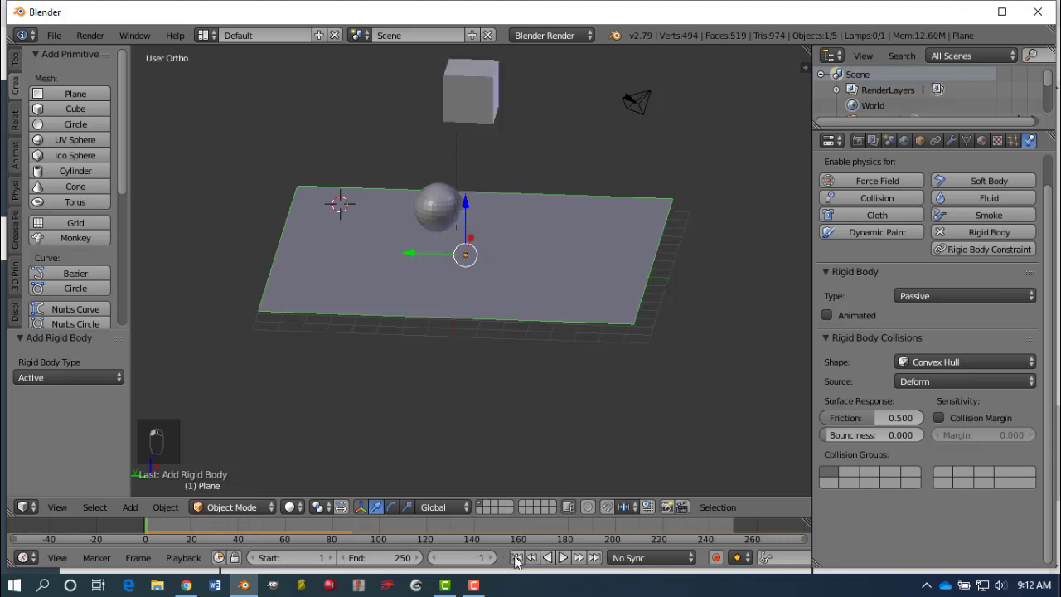
# Step: Select the sphere, enable Rigid Body physics on it and set its type to Passive
pyautogui.rightClick(427, 199)
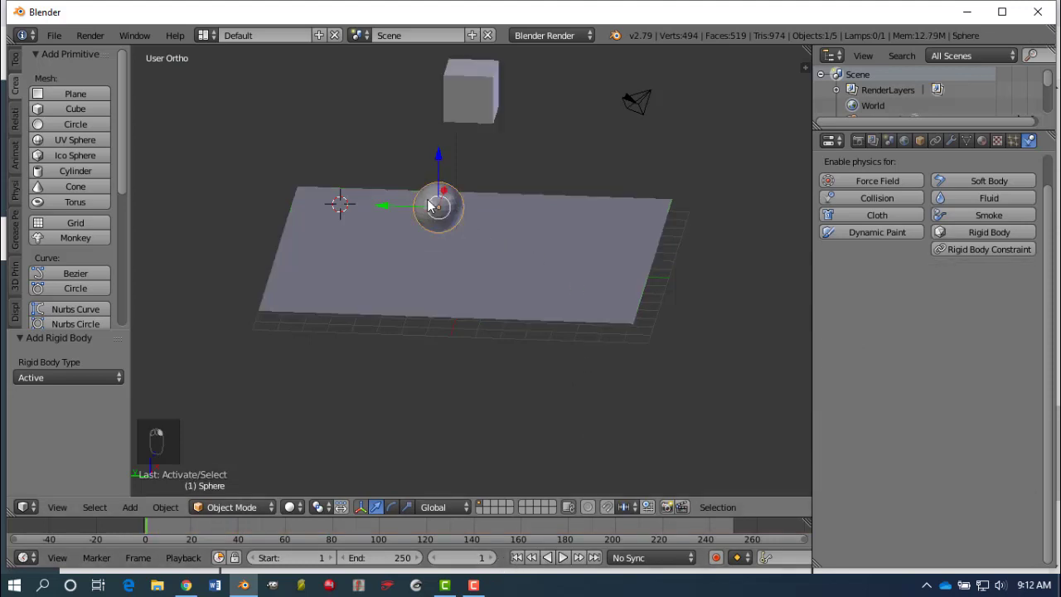
pyautogui.click(989, 232)
pyautogui.click(909, 297)
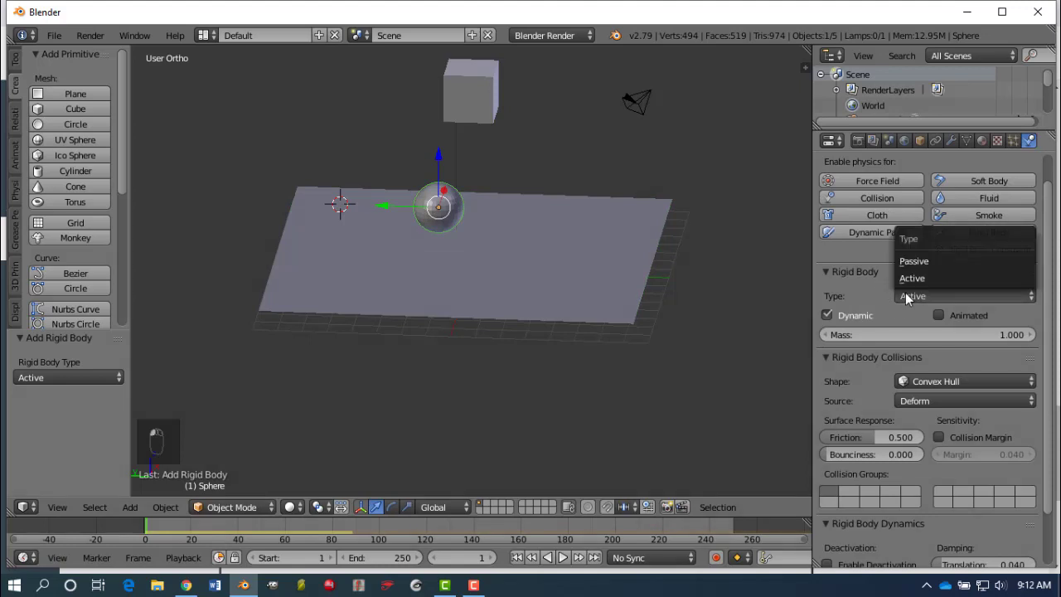
pyautogui.click(913, 263)
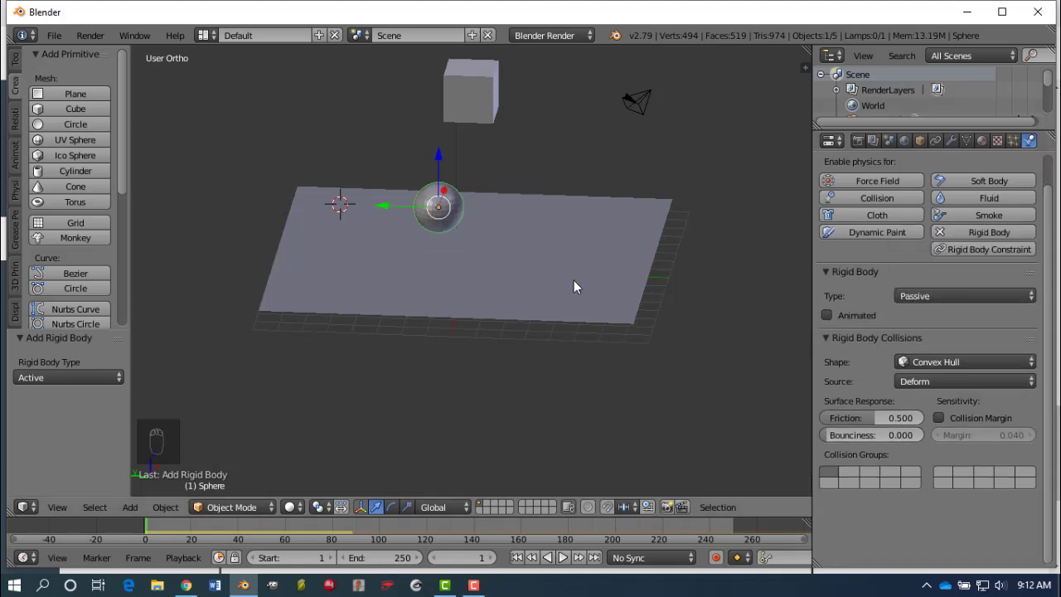
# Step: Play the simulation of the cube falling onto the passive sphere and plane, stop it and return to frame 1
pyautogui.moveTo(572, 283); pyautogui.dragTo(539, 272, button='middle')
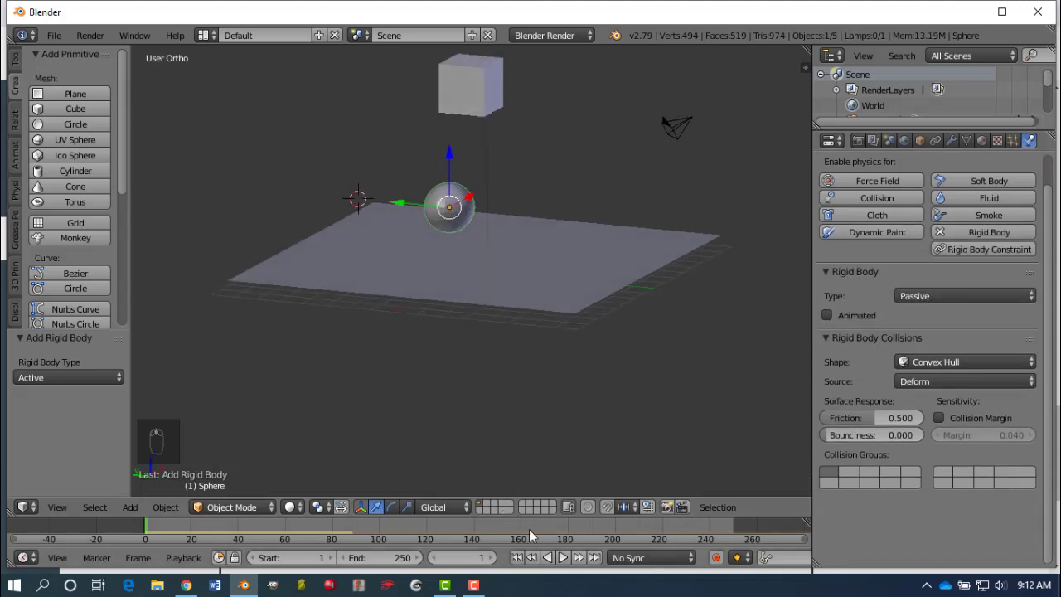
pyautogui.click(563, 557)
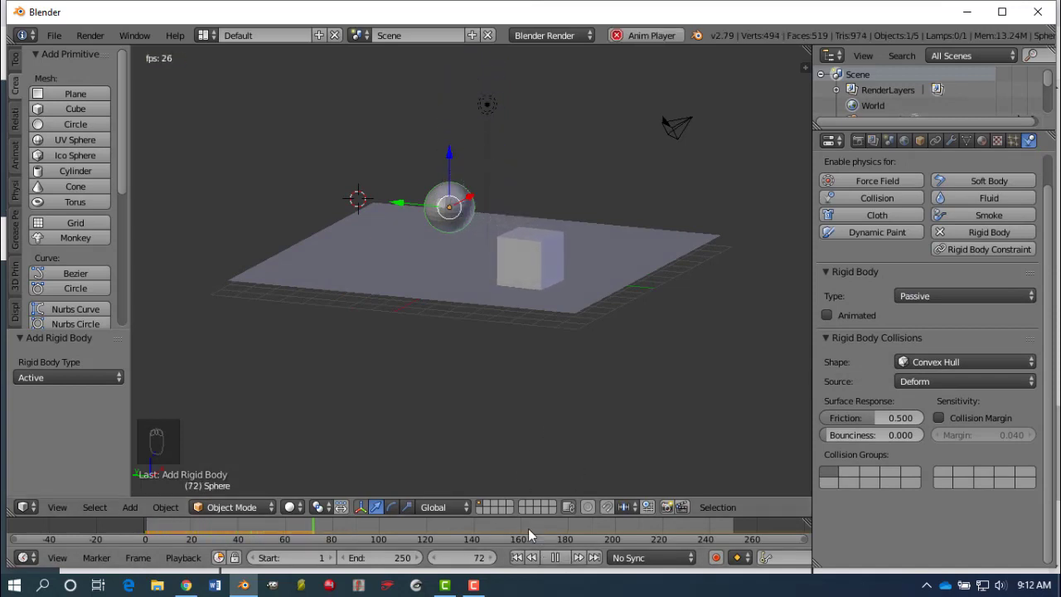
pyautogui.click(554, 557)
pyautogui.click(516, 557)
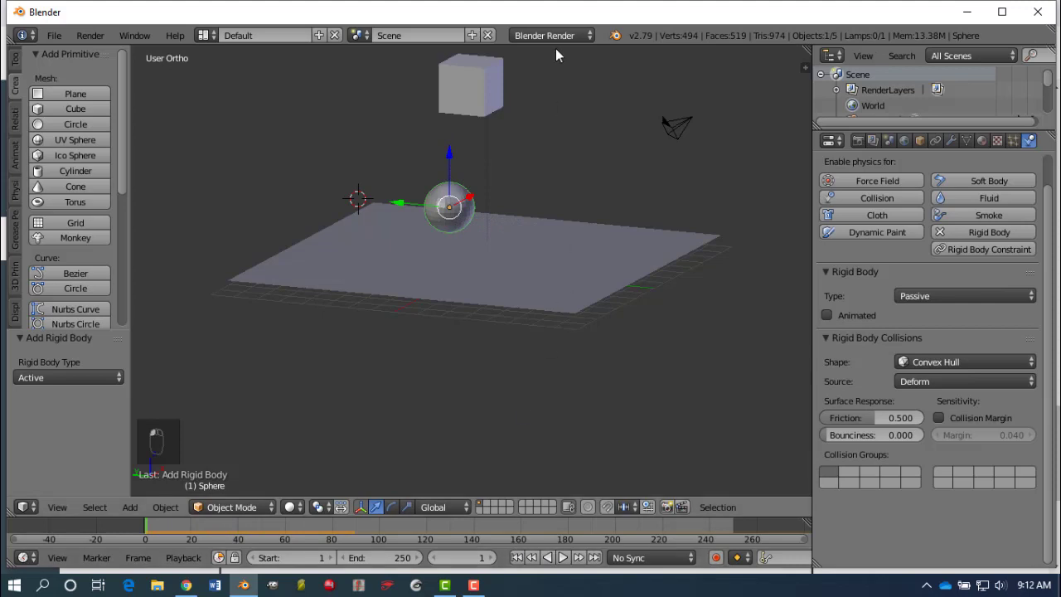
# Step: Select the cube, set its collision shape to Convex Hull, play the simulation to compare, and return to frame 1
pyautogui.rightClick(470, 108)
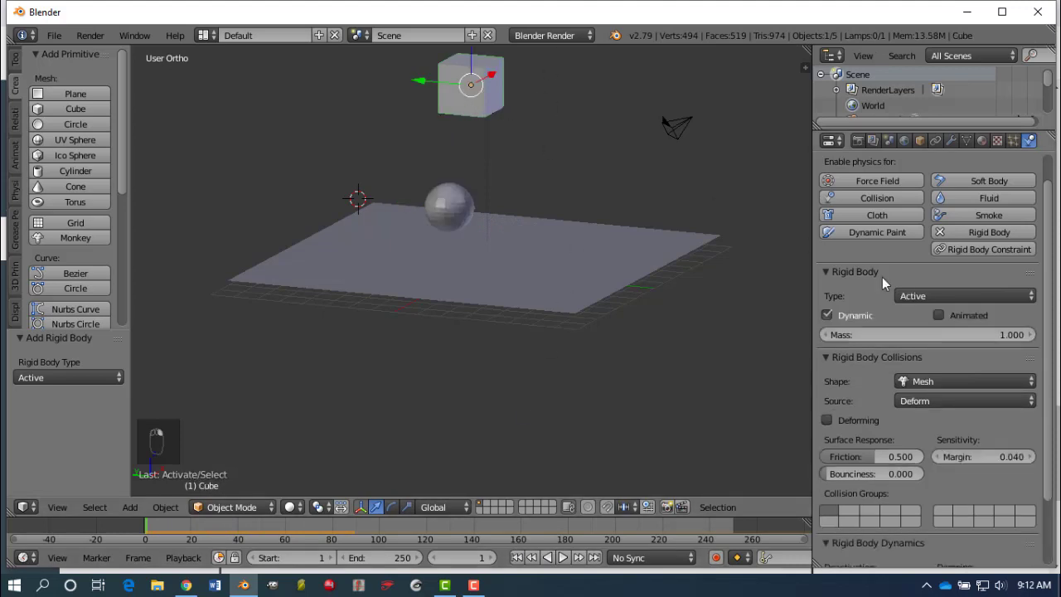
pyautogui.click(908, 380)
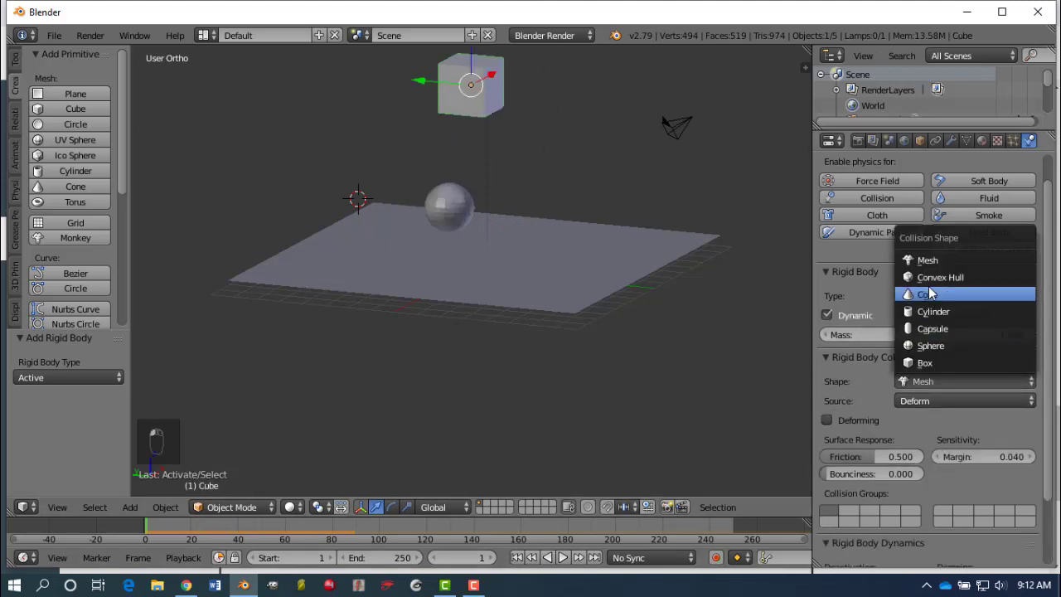
pyautogui.click(923, 279)
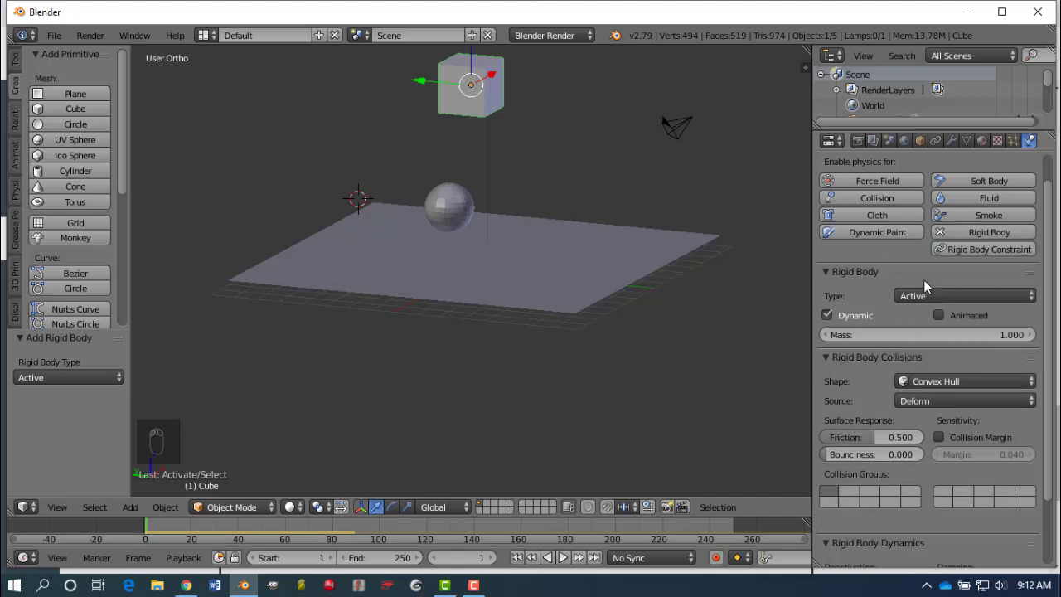
pyautogui.click(565, 557)
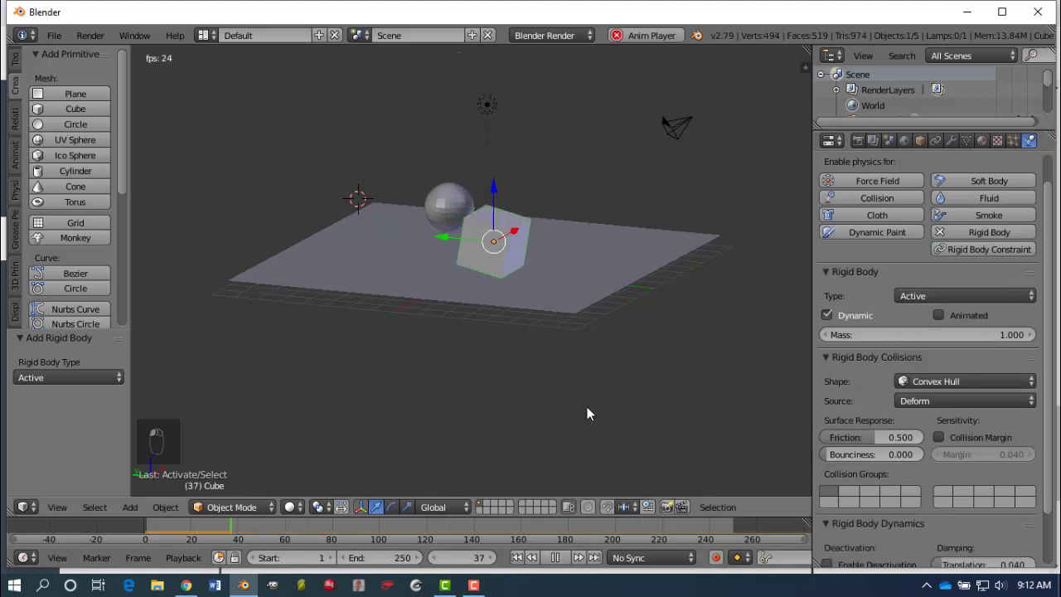
pyautogui.click(552, 558)
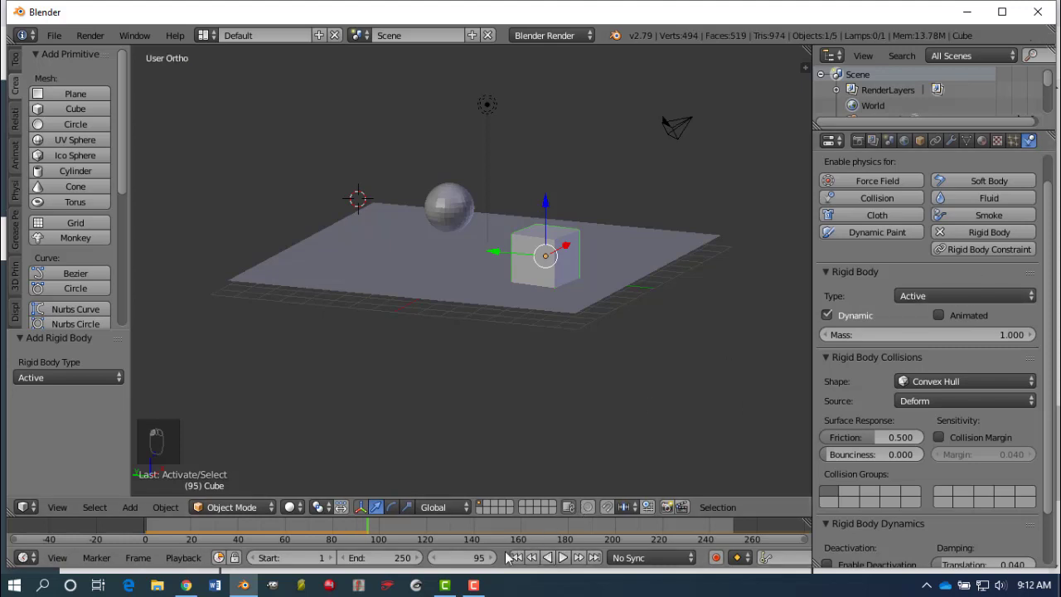
pyautogui.click(517, 557)
# Step: Set the cube's collision shape back to Mesh, replay the simulation, and return to frame 1
pyautogui.click(966, 294)
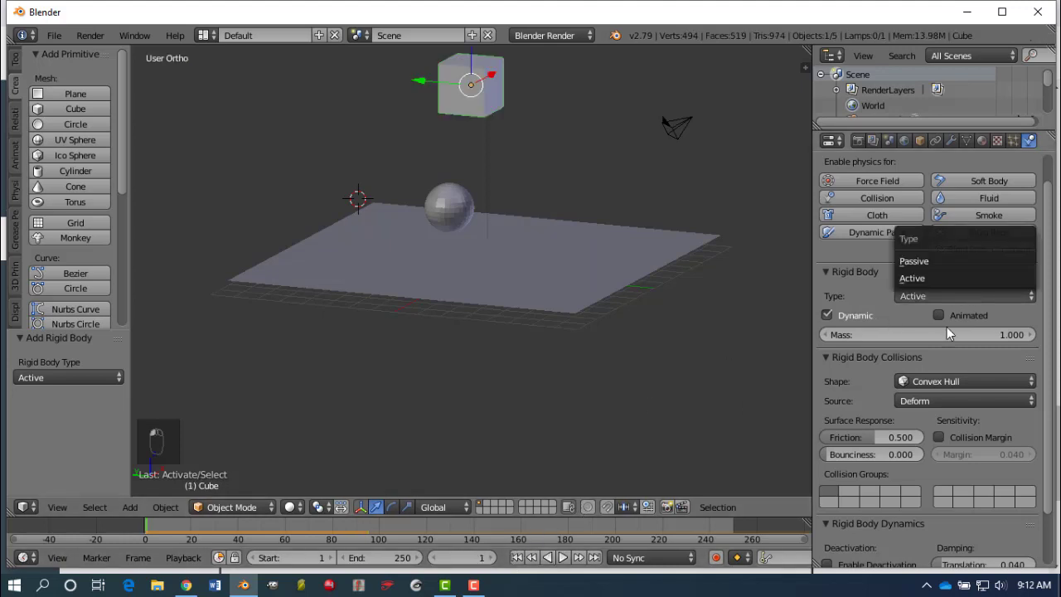
pyautogui.click(937, 383)
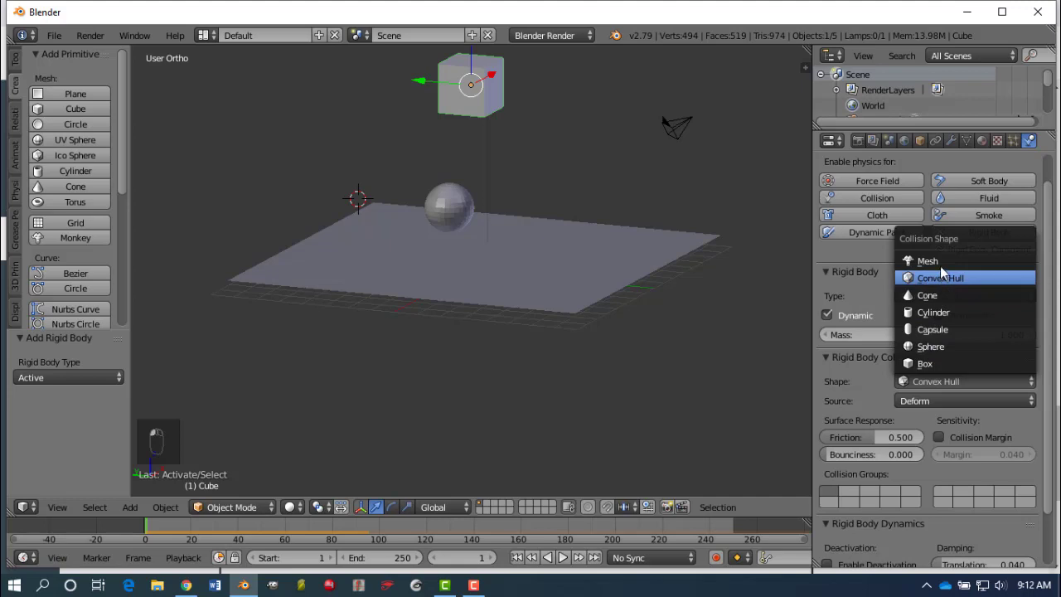
pyautogui.click(940, 263)
pyautogui.click(562, 558)
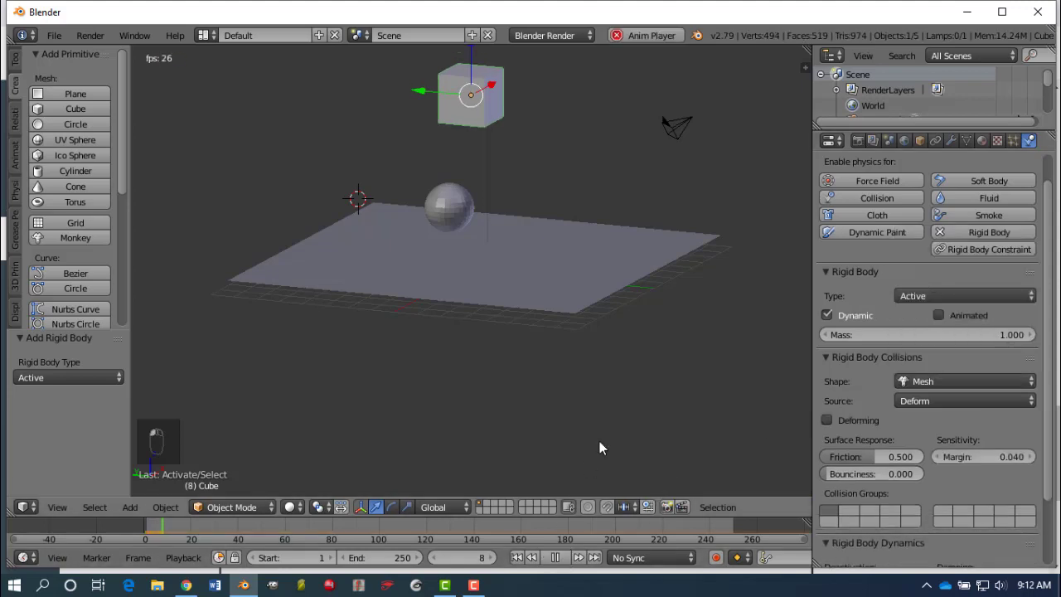
pyautogui.click(555, 557)
pyautogui.click(517, 557)
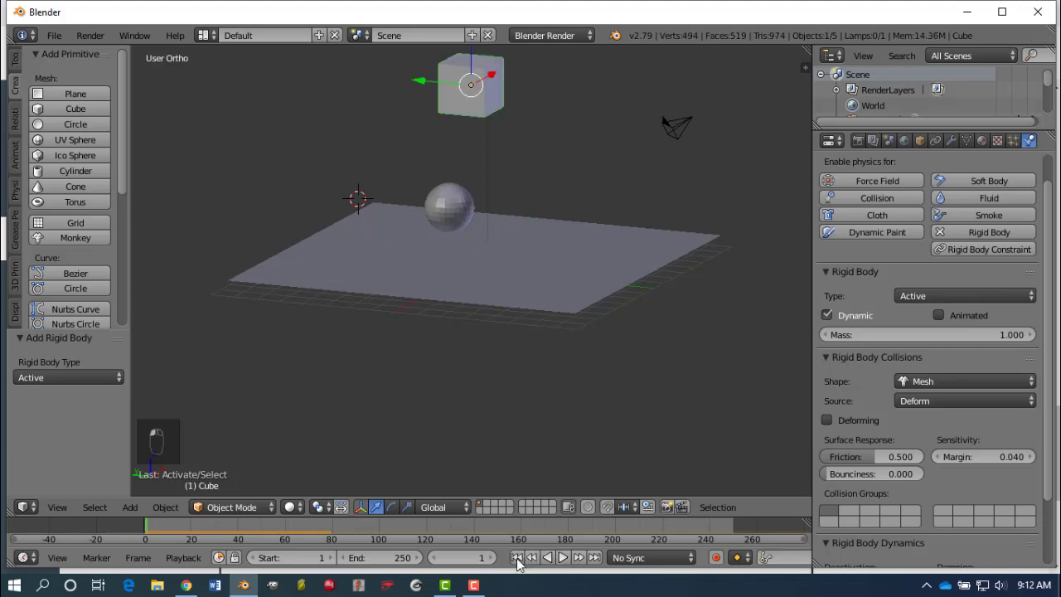
# Step: Set the cube's collision shape to Sphere, play the simulation to see the effect, stop it and return to frame 1
pyautogui.click(914, 296)
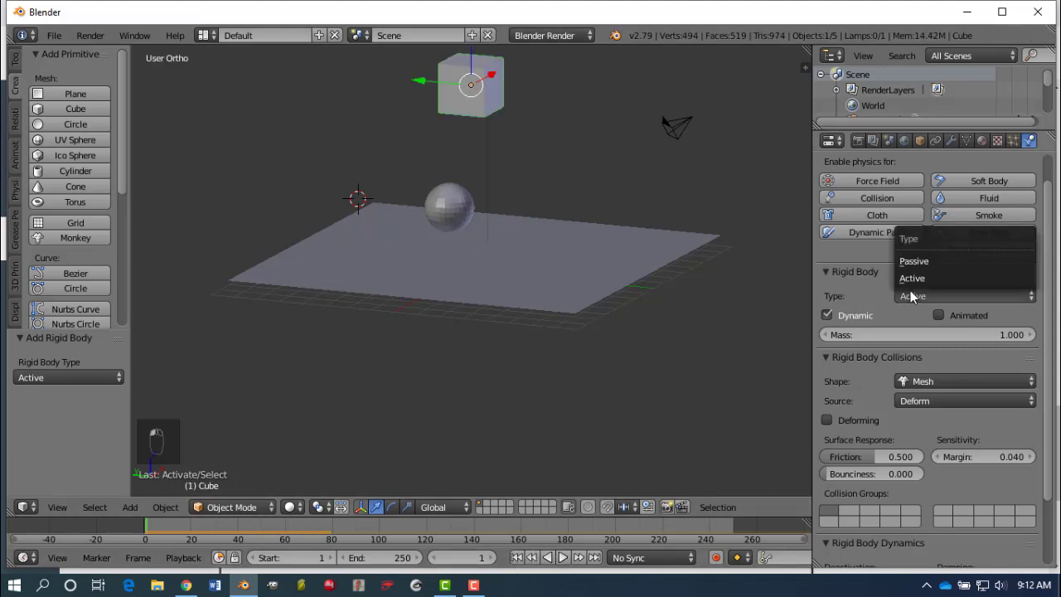
pyautogui.click(904, 381)
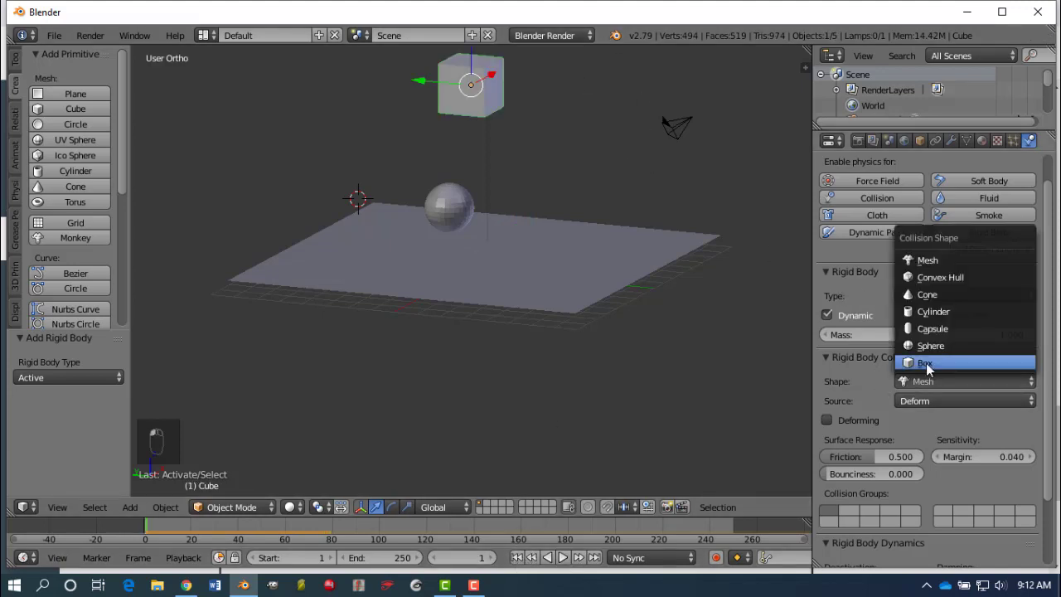
pyautogui.click(932, 346)
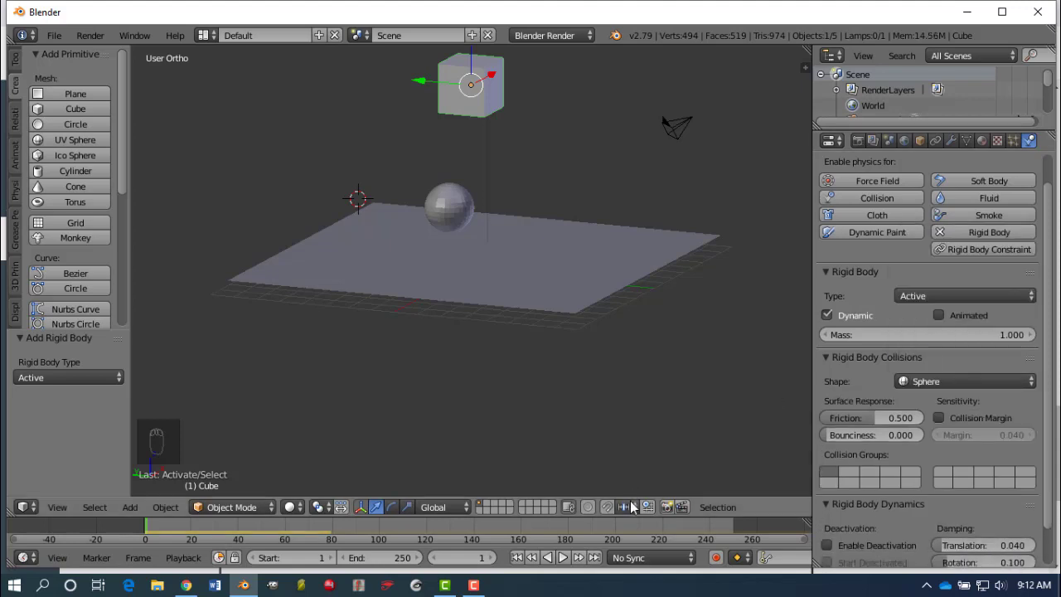
pyautogui.click(563, 557)
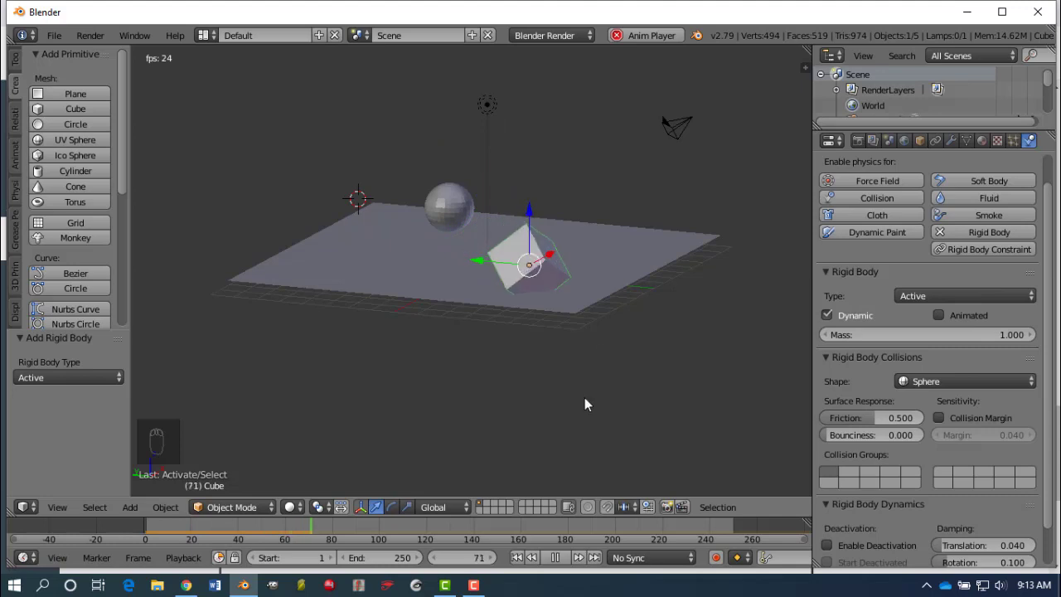
pyautogui.click(555, 557)
pyautogui.click(516, 558)
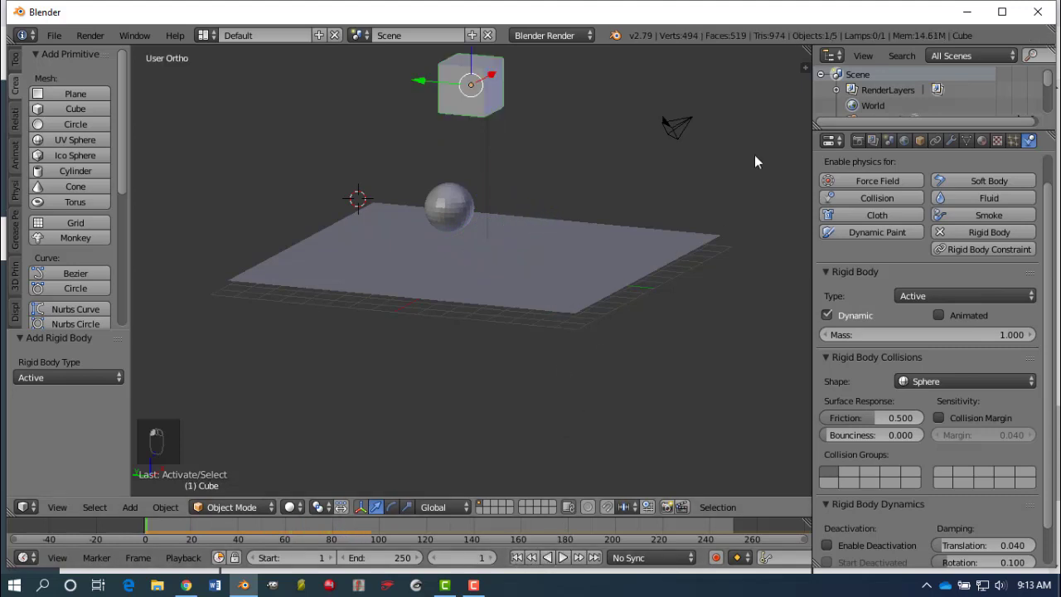
# Step: Change the cube's collision shape from Sphere back to Mesh, play the simulation, stop it and return to frame 1
pyautogui.click(938, 383)
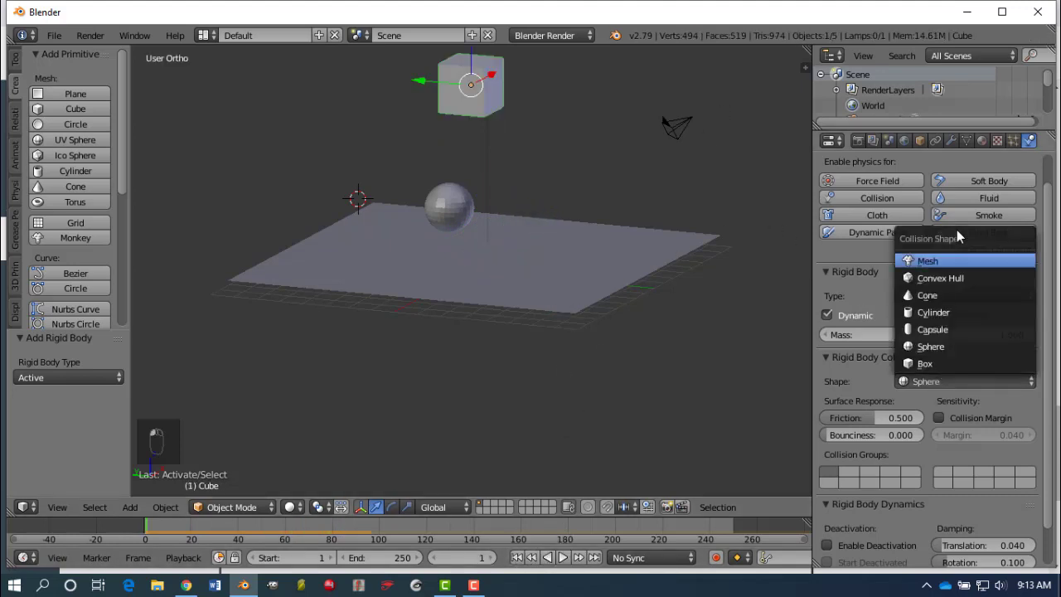
pyautogui.click(934, 261)
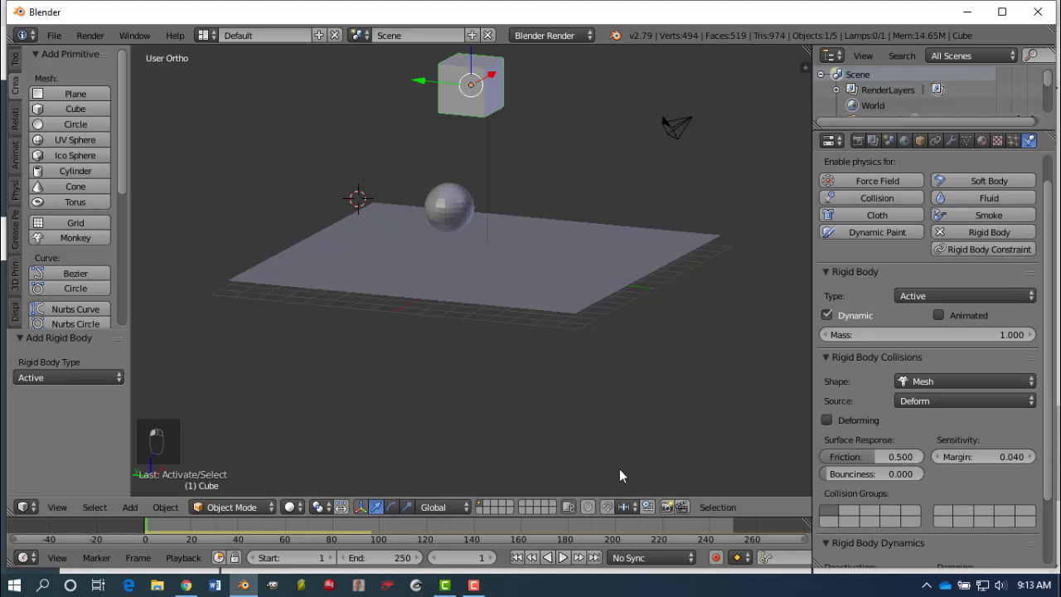
pyautogui.click(563, 557)
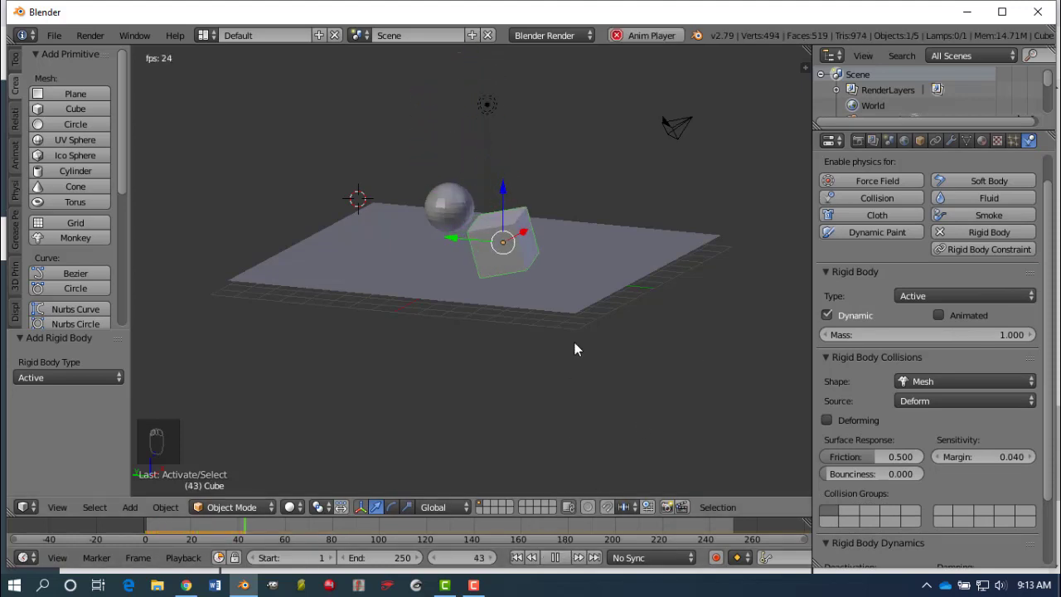
pyautogui.click(555, 557)
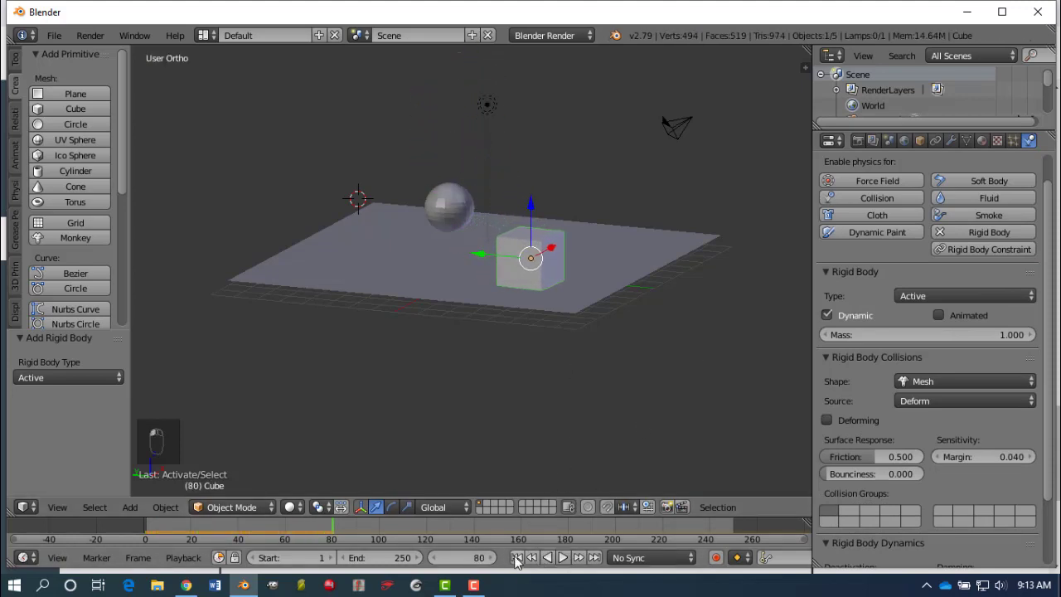
pyautogui.click(516, 557)
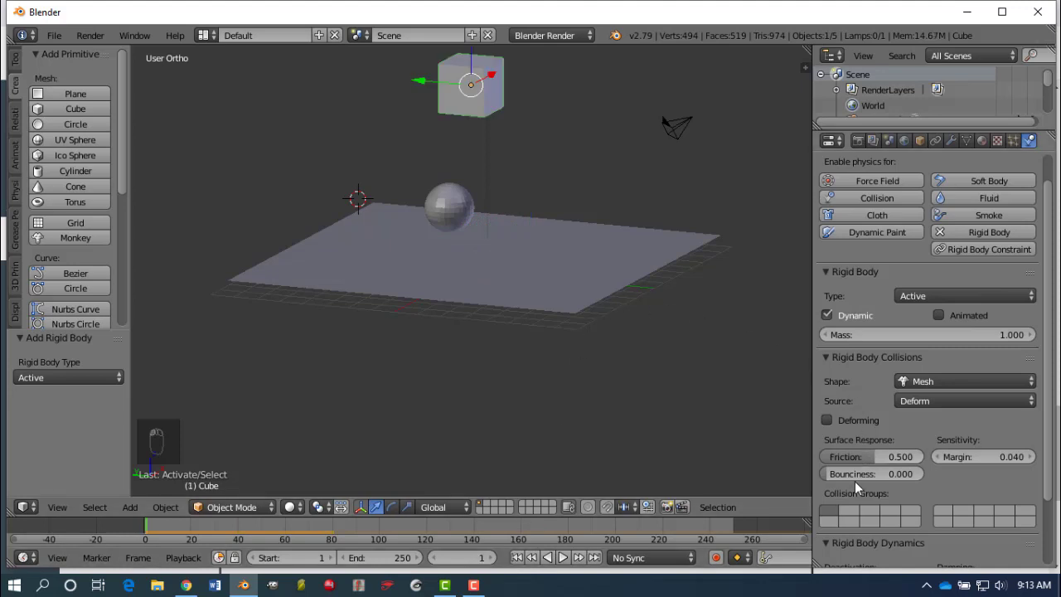
# Step: Raise the cube's bounciness to about 0.810, play the simulation, stop it and return to frame 1
pyautogui.moveTo(829, 478); pyautogui.dragTo(896, 474)
pyautogui.click(563, 557)
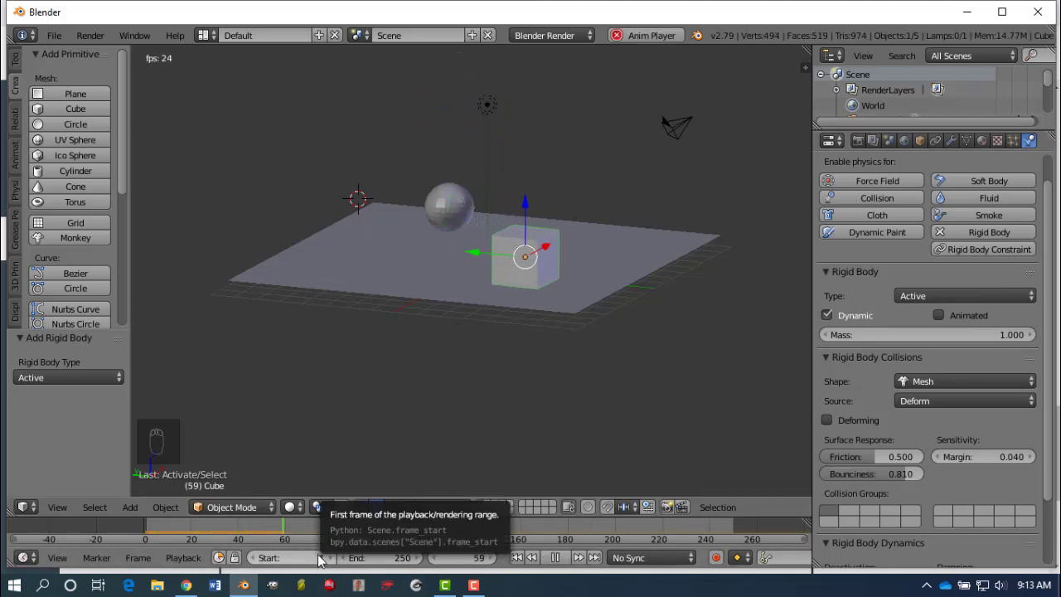
pyautogui.click(555, 557)
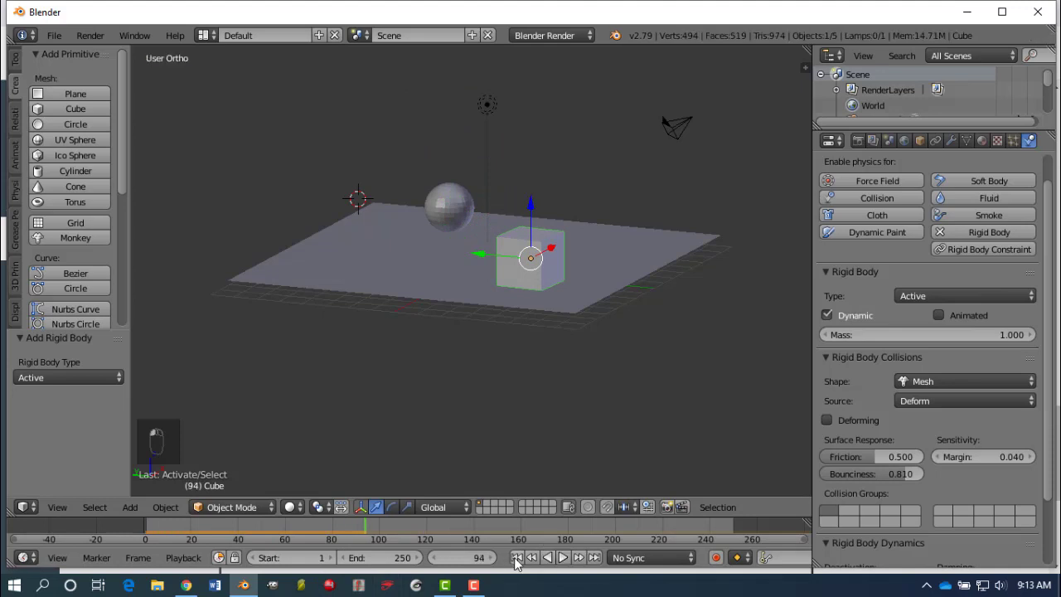
pyautogui.click(516, 558)
# Step: Select the ground plane, raise its bounciness to about 0.778, play the simulation, stop it and return to frame 1
pyautogui.rightClick(659, 240)
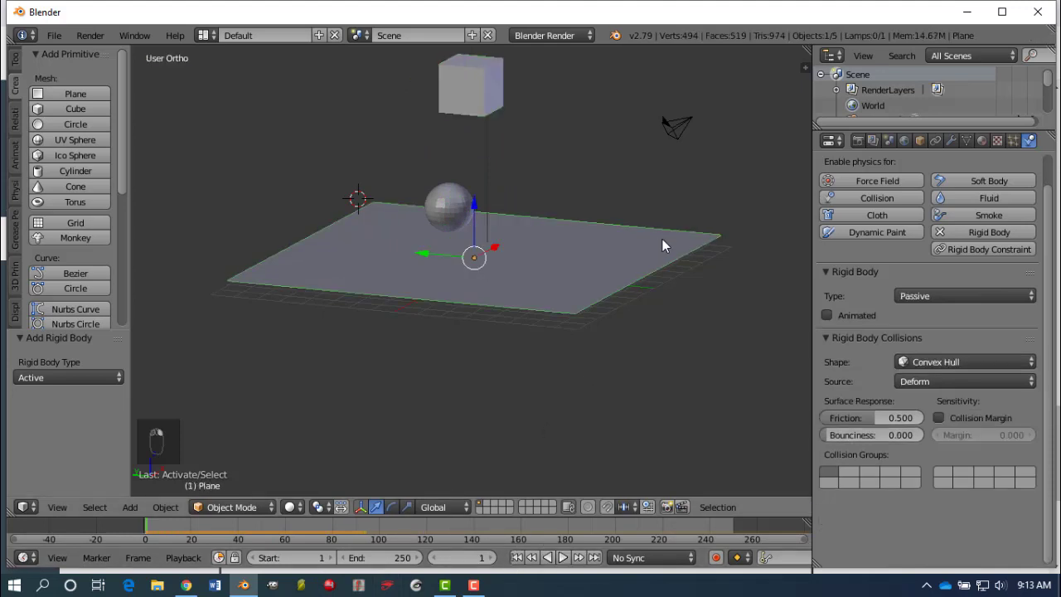
pyautogui.moveTo(834, 437); pyautogui.dragTo(904, 435)
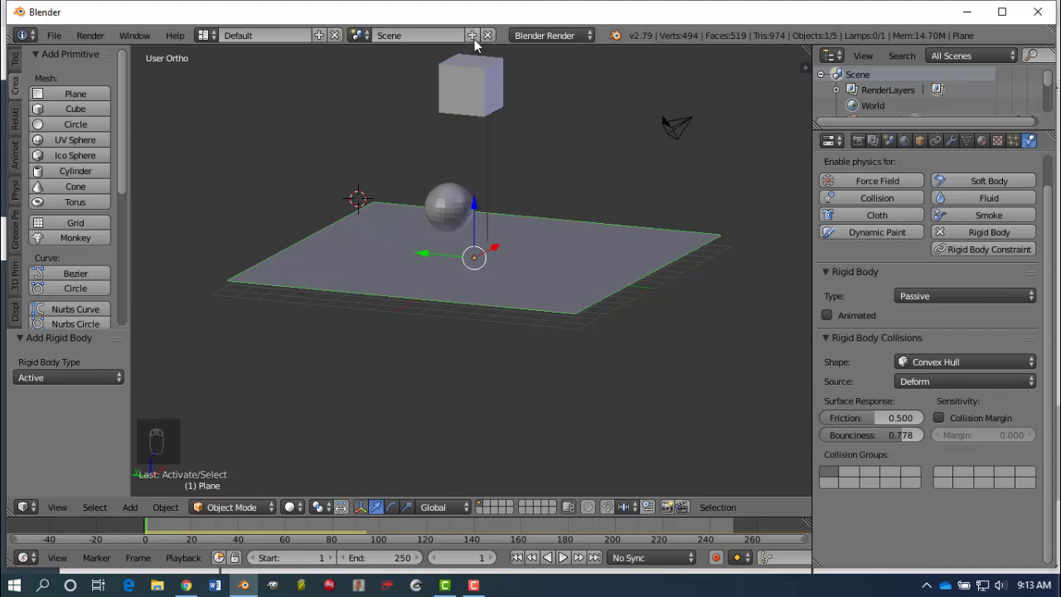
pyautogui.click(570, 557)
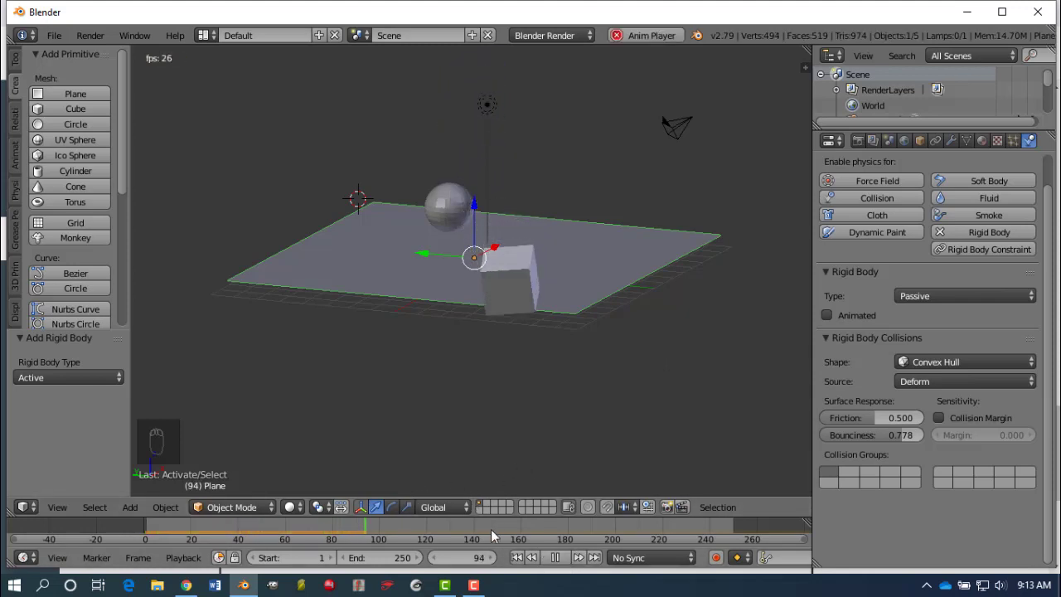
pyautogui.click(555, 557)
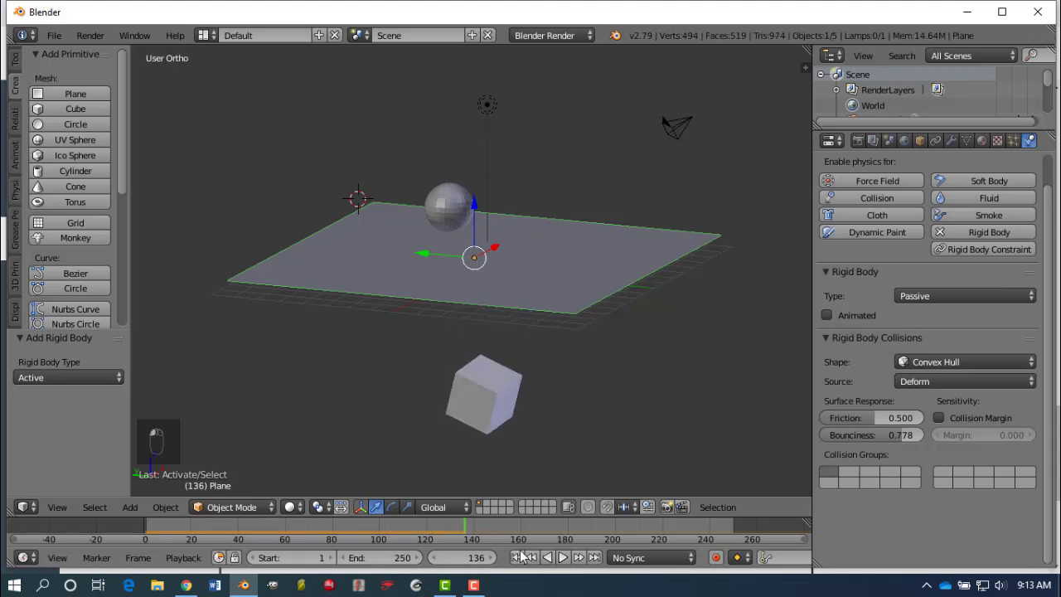
pyautogui.click(518, 557)
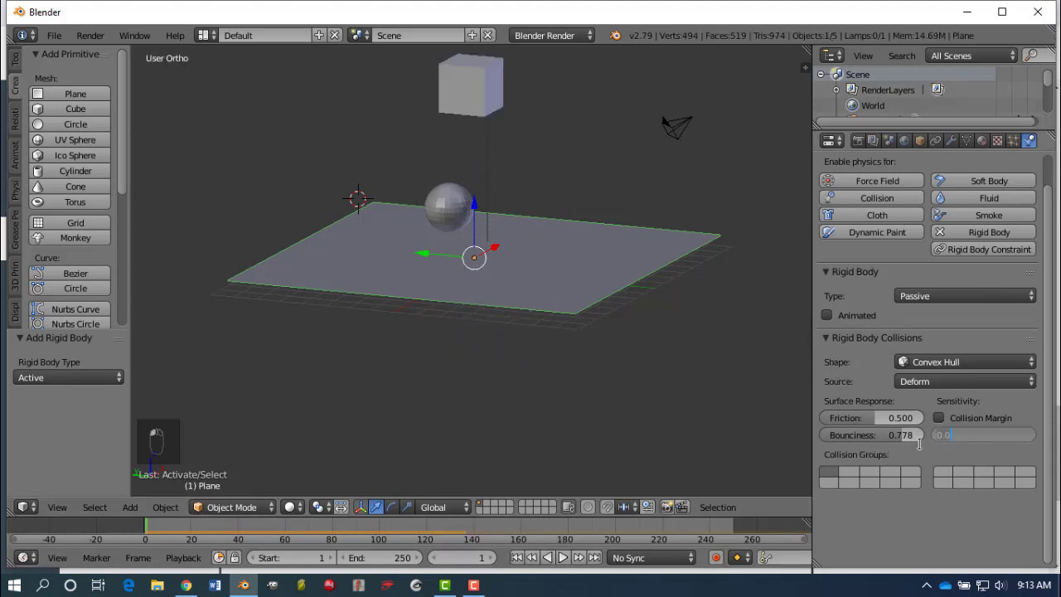
# Step: Reset the ground plane's bounciness to 0, play the simulation and stop it
pyautogui.press('BackSpace')
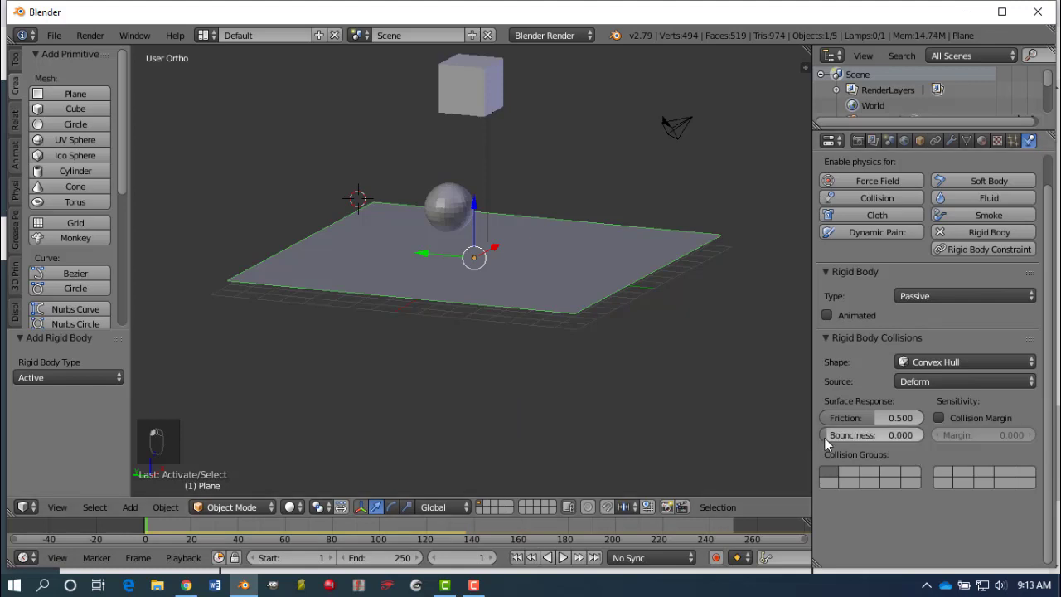
pyautogui.click(563, 557)
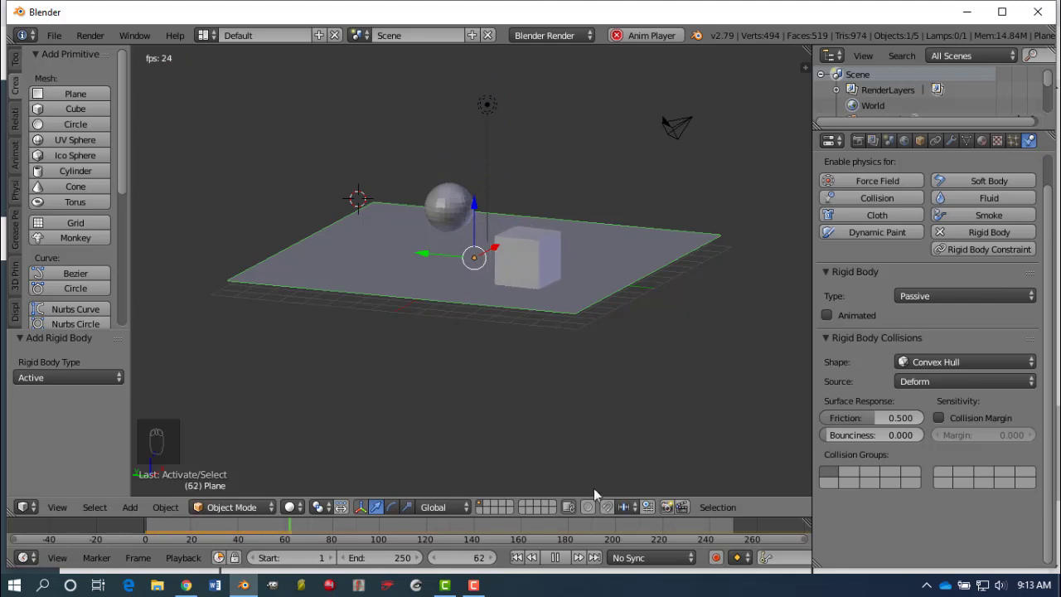
pyautogui.press('Escape')
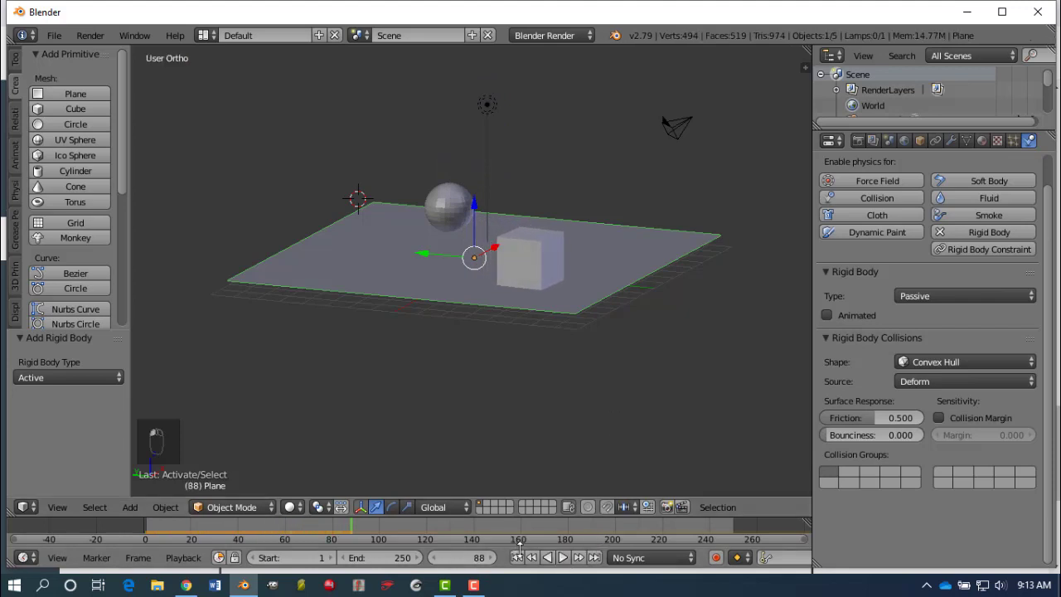
# Step: Set the ground plane's friction to 0 and raise it again
pyautogui.click(870, 418)
pyautogui.write('0')
pyautogui.press('Return')
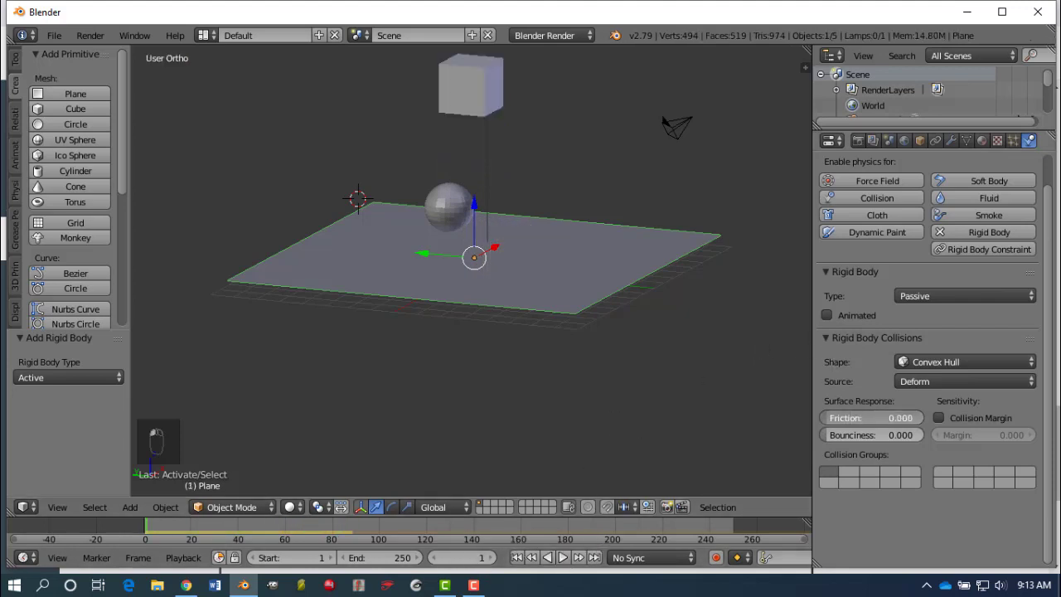
pyautogui.moveTo(850, 418); pyautogui.dragTo(892, 418)
# Step: Select the cube, set its friction to 0, play the simulation, stop it and return to frame 1
pyautogui.rightClick(484, 65)
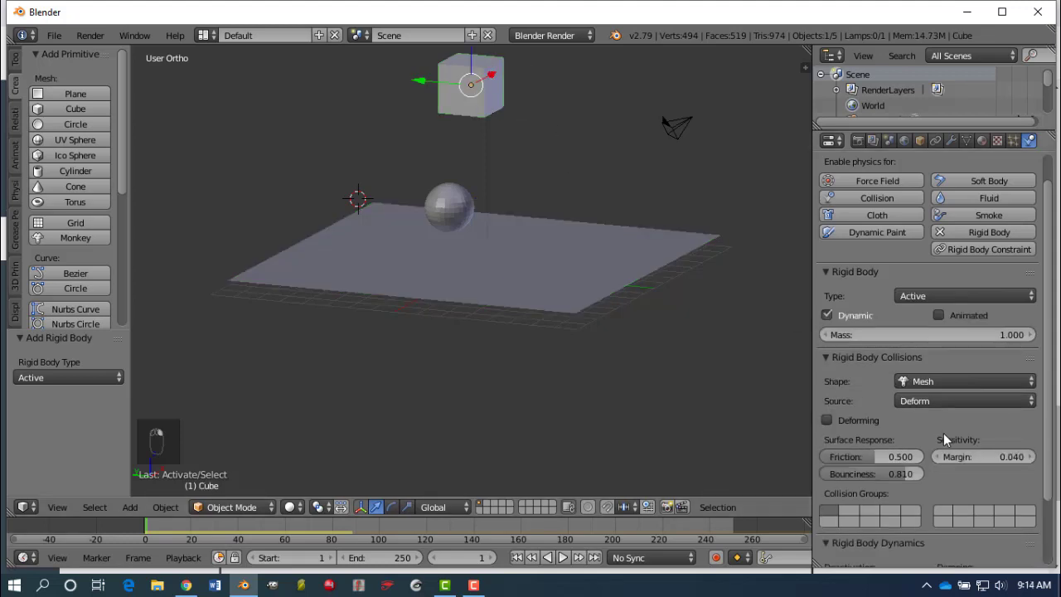
pyautogui.click(563, 557)
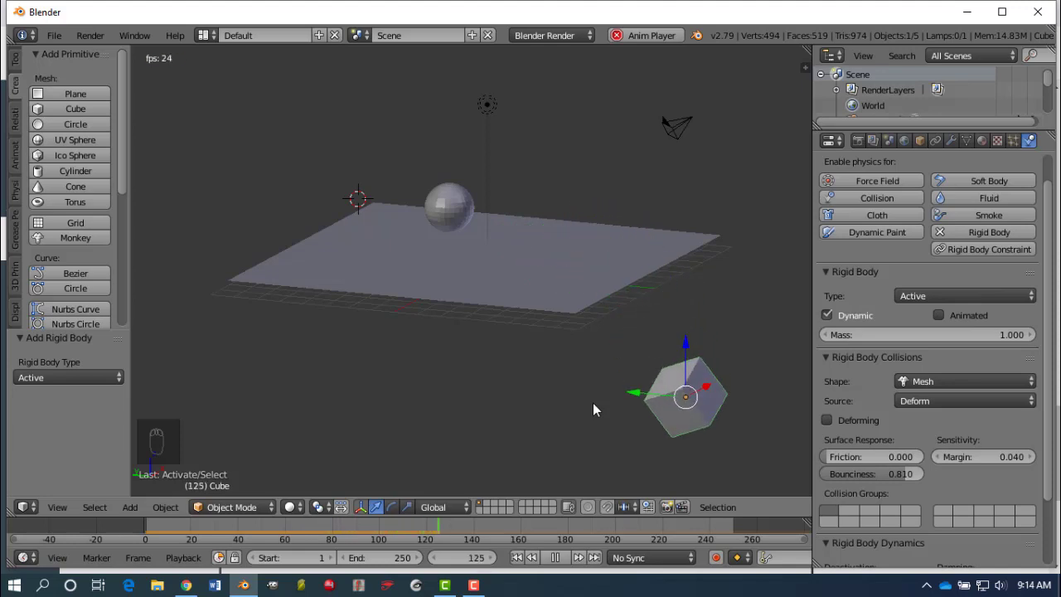
pyautogui.click(555, 557)
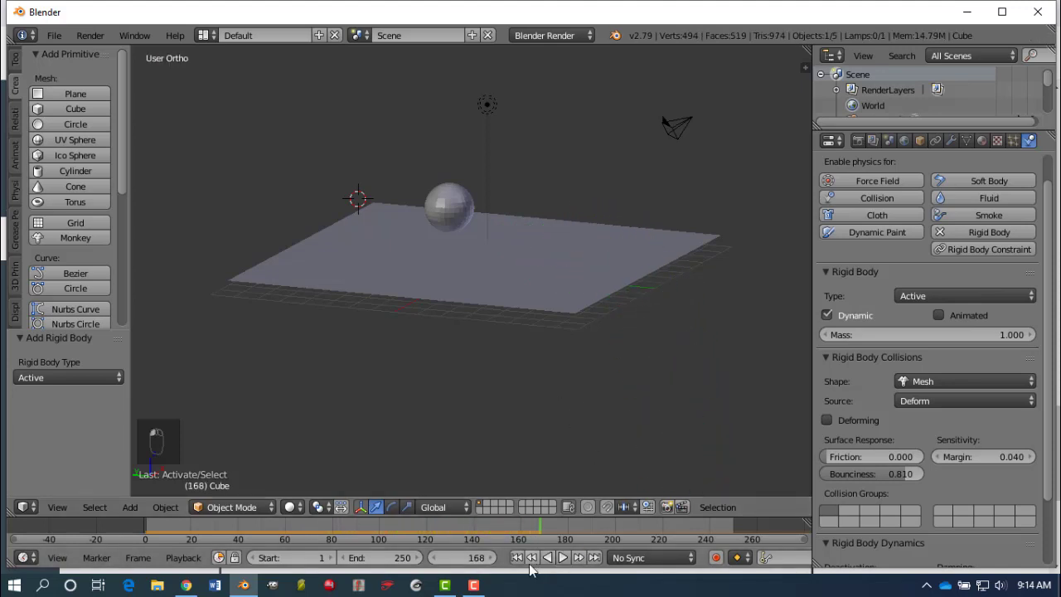
pyautogui.click(517, 558)
# Step: Test the cube's friction at 1.000 by playing the simulation, return to frame 1 and lower the friction to about 0.6
pyautogui.moveTo(879, 456); pyautogui.dragTo(922, 456)
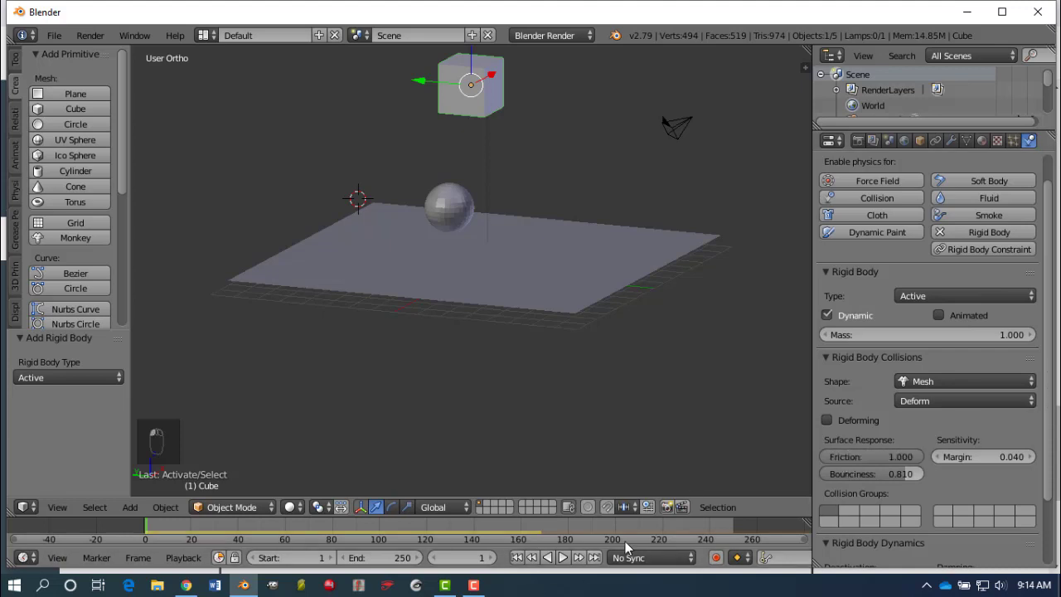
pyautogui.click(560, 557)
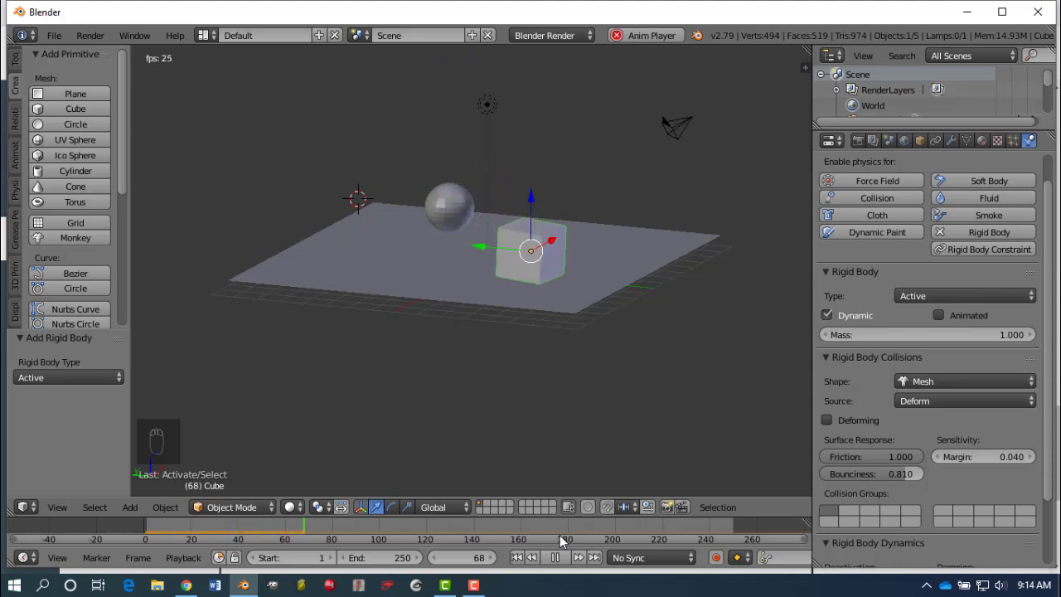
pyautogui.click(554, 557)
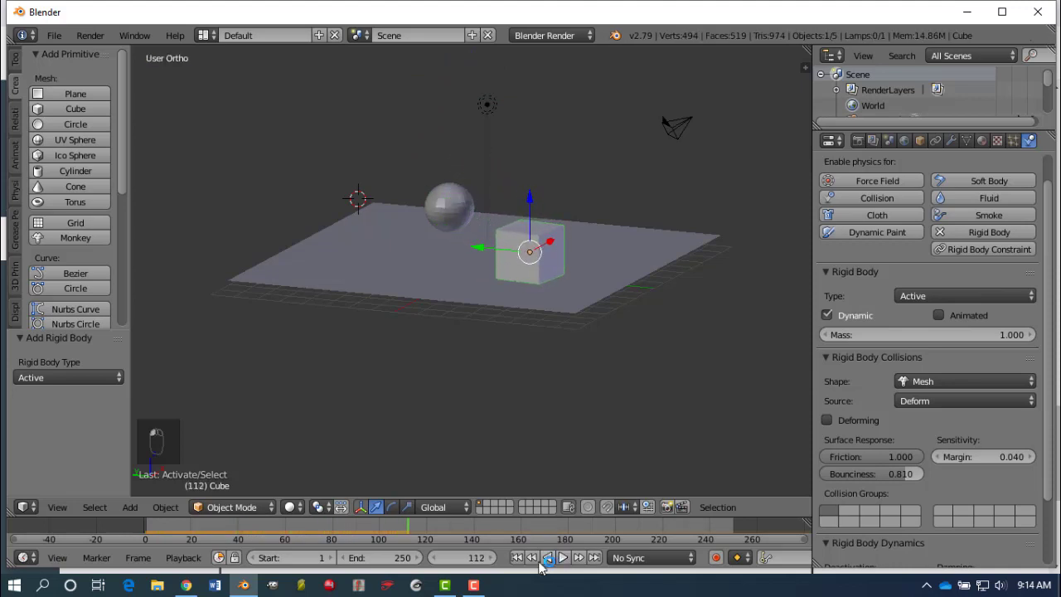
pyautogui.click(519, 558)
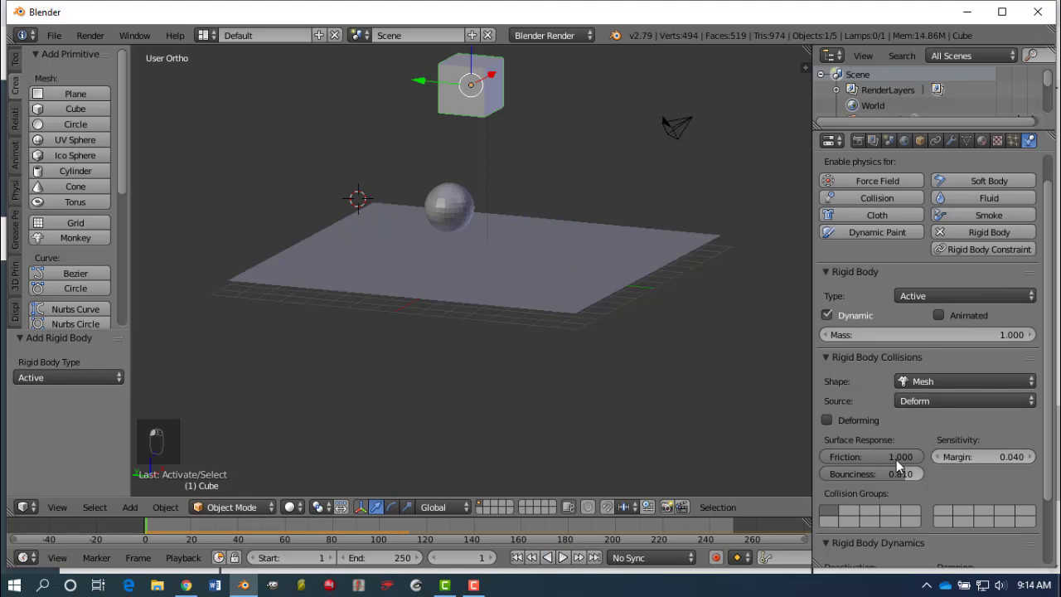
pyautogui.moveTo(896, 459); pyautogui.dragTo(882, 459)
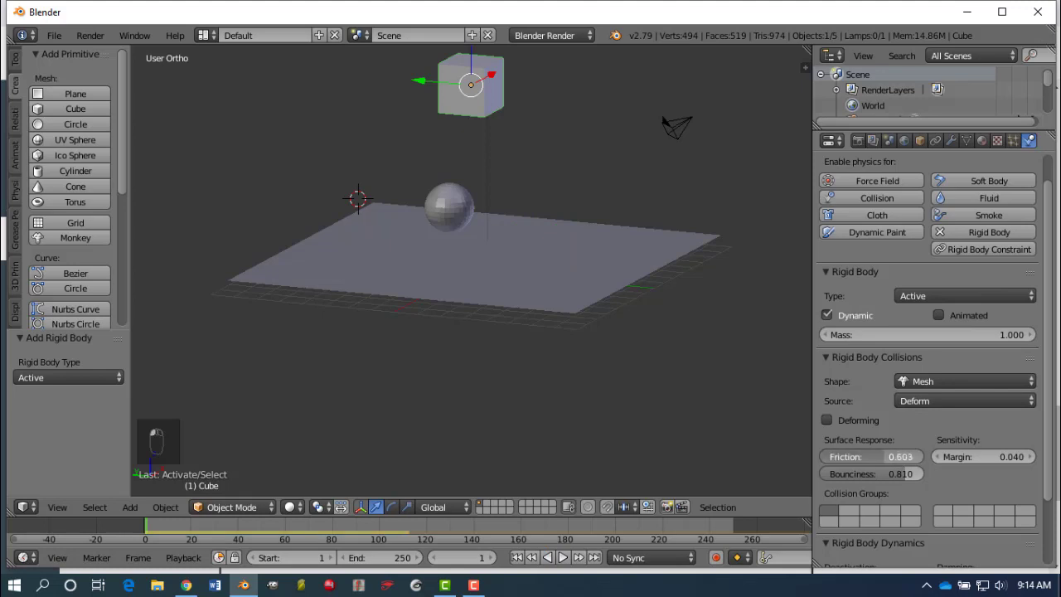
# Step: Select the sphere, set its rigid body type to Active, play the simulation, stop it and return to frame 1
pyautogui.rightClick(449, 209)
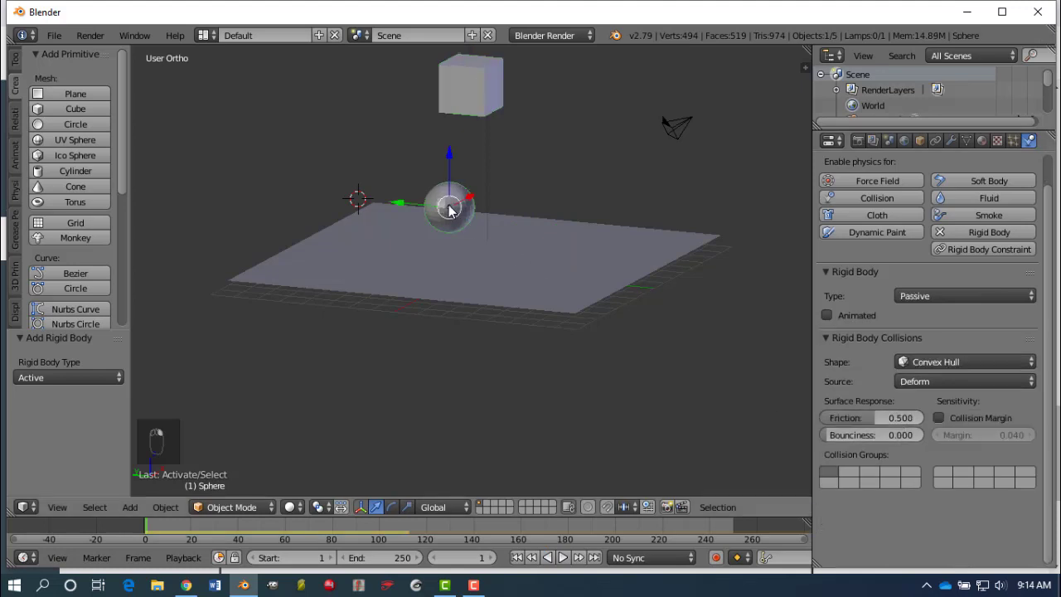
pyautogui.click(956, 296)
pyautogui.click(902, 280)
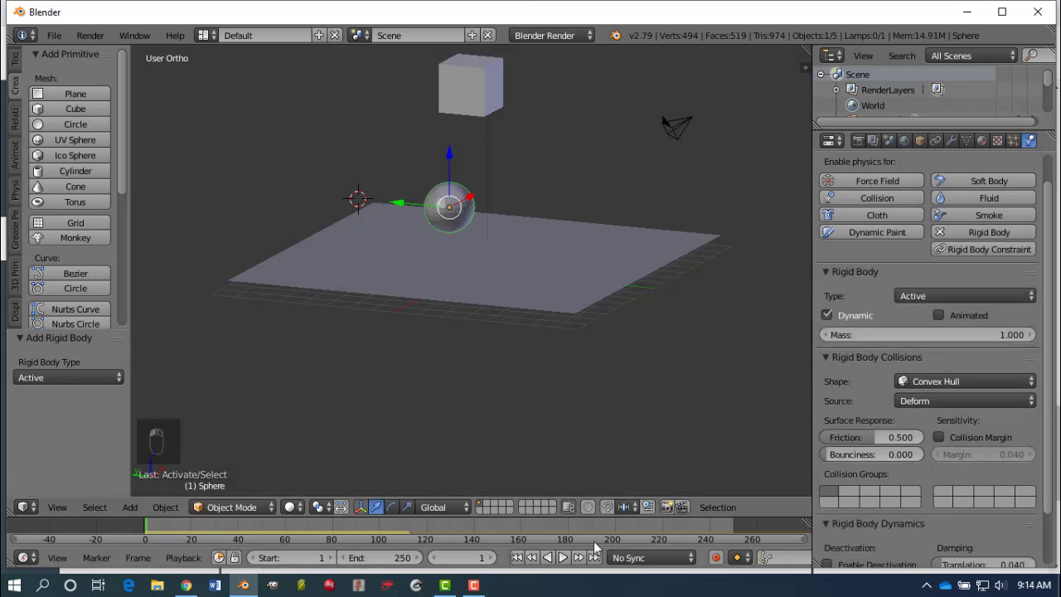
pyautogui.click(561, 558)
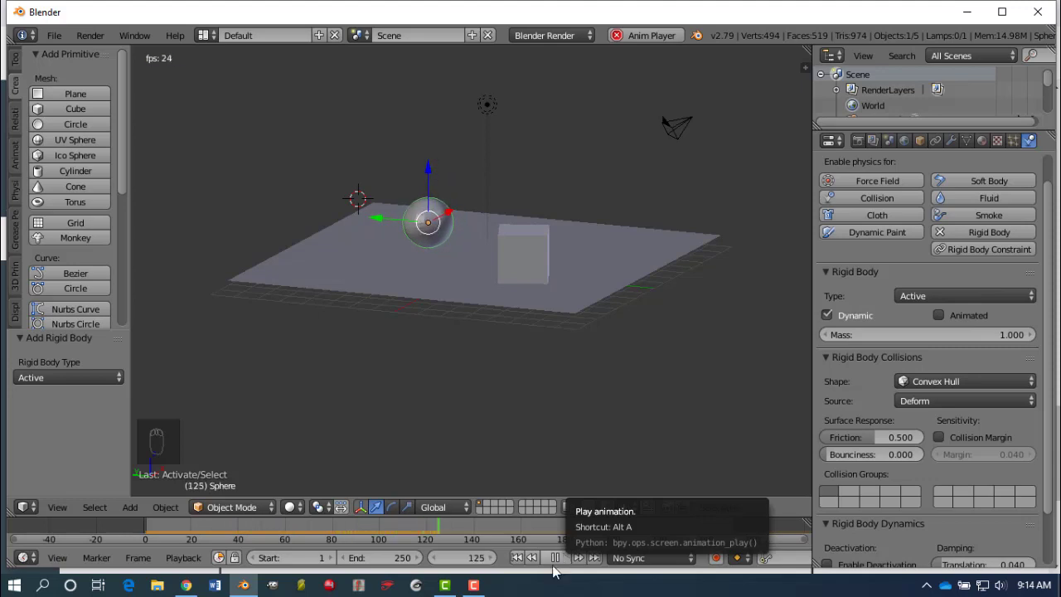
pyautogui.click(561, 558)
pyautogui.click(516, 557)
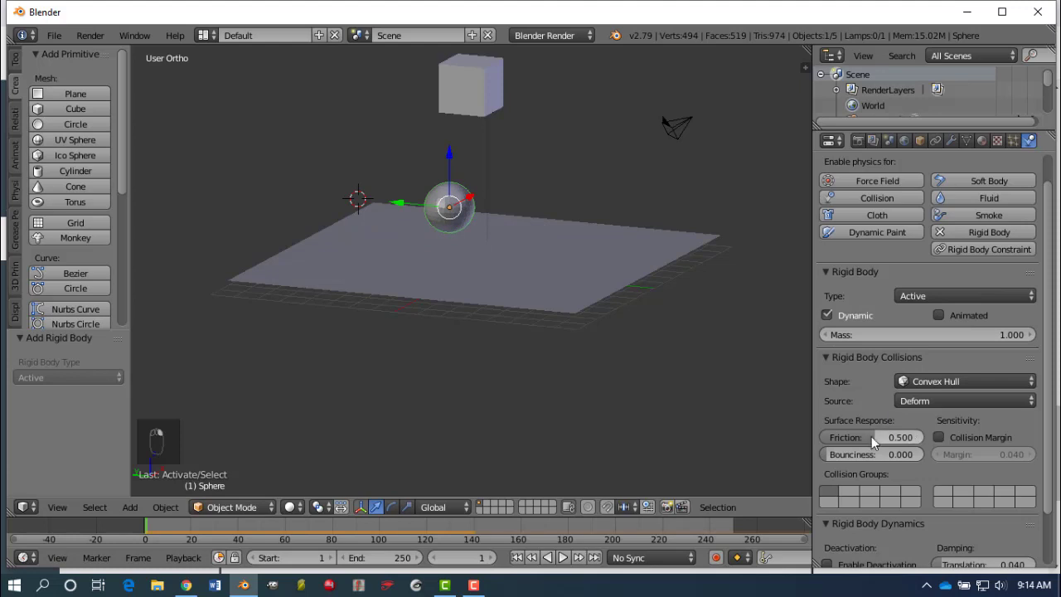
# Step: Lower the sphere's friction to about 0.22, play the simulation, stop it and return to frame 1
pyautogui.moveTo(871, 436); pyautogui.dragTo(851, 436)
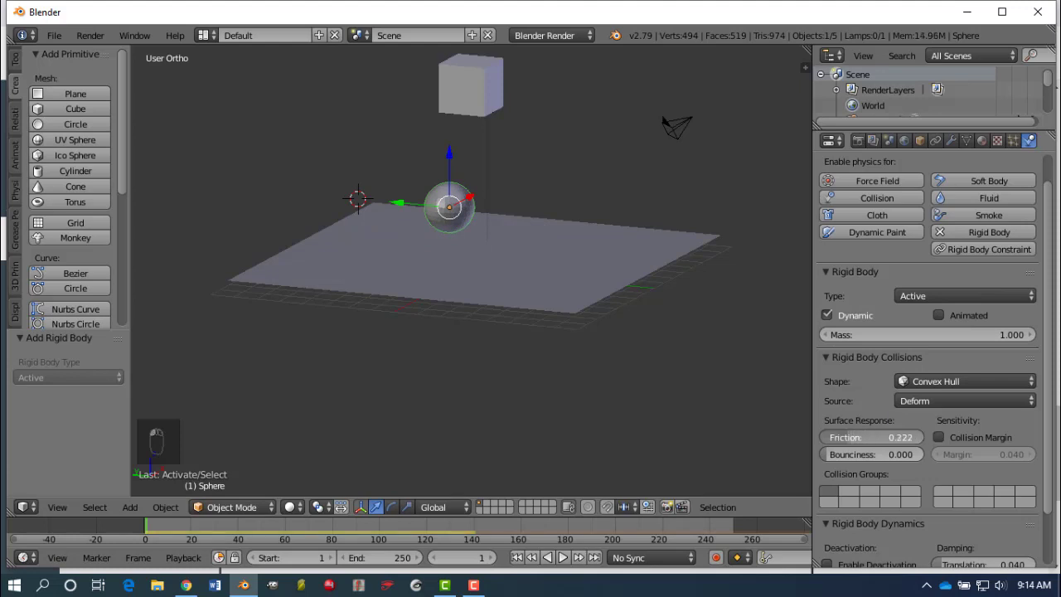
pyautogui.click(562, 557)
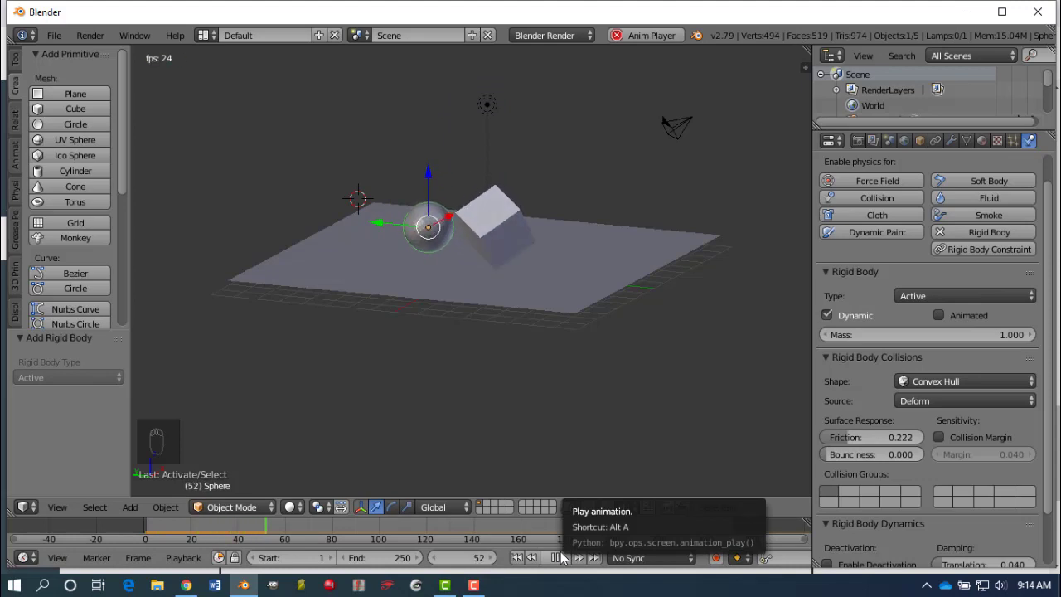
pyautogui.click(557, 557)
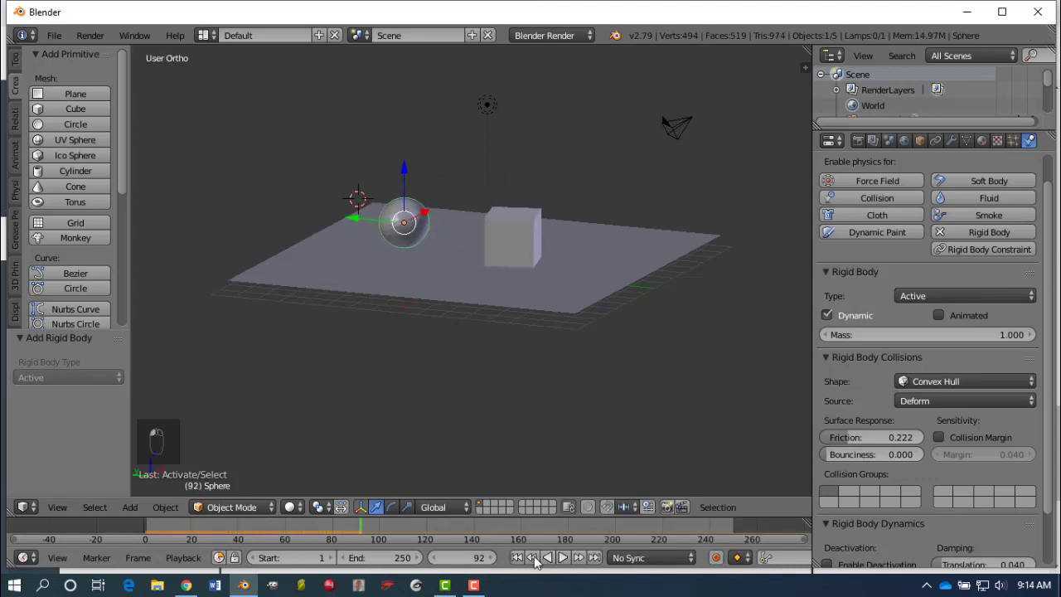
pyautogui.click(517, 557)
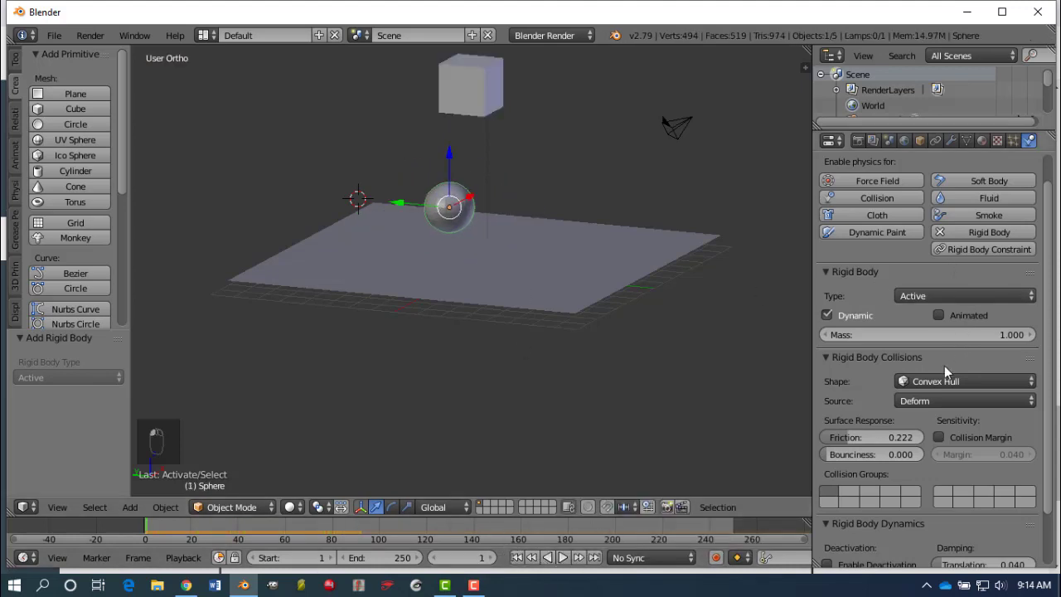
# Step: Set the sphere's mass to 0.1, play the simulation, stop it and return to frame 1
pyautogui.click(990, 335)
pyautogui.write('0.1')
pyautogui.press('Return')
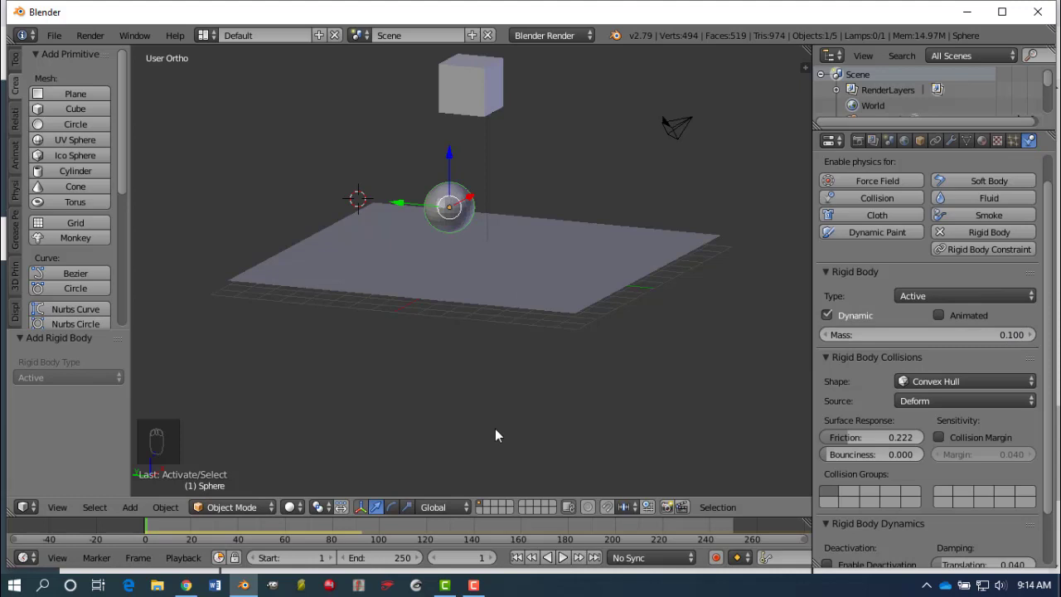
pyautogui.click(564, 558)
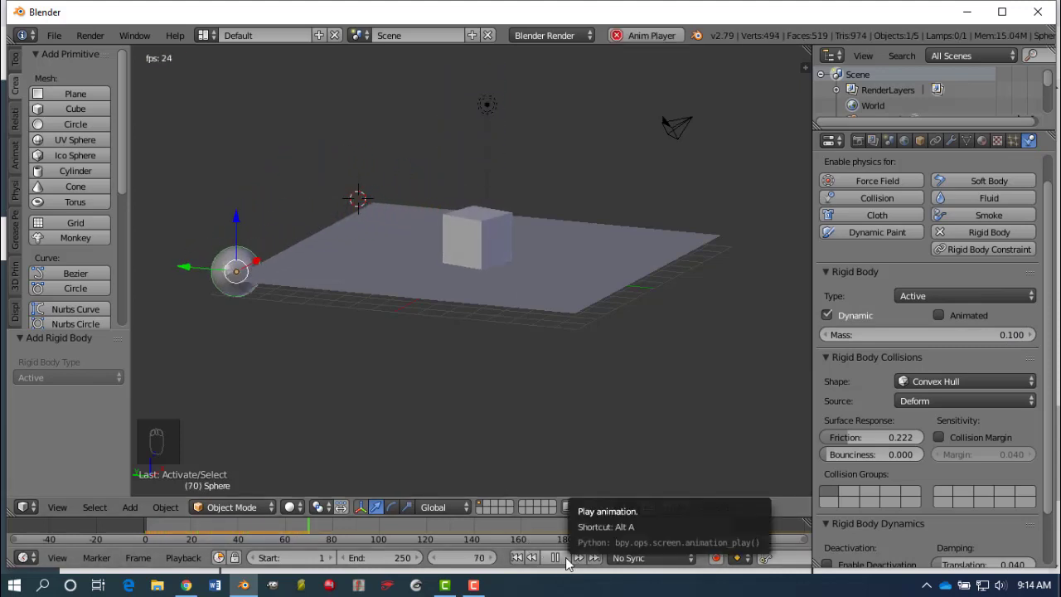
pyautogui.click(556, 558)
pyautogui.click(517, 557)
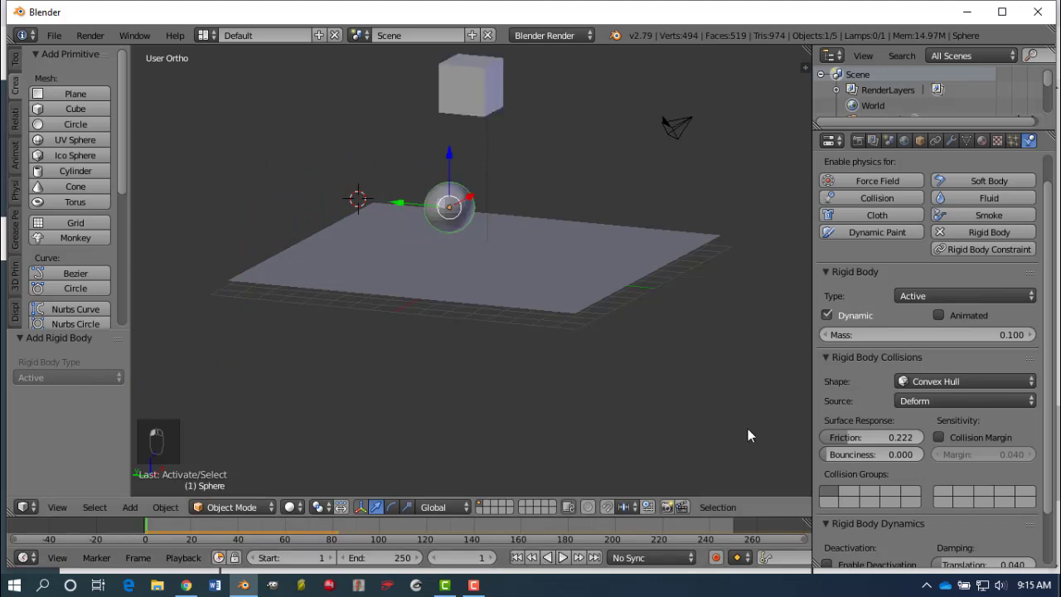
# Step: Set the sphere's friction to about 0.48 and its mass to 1.000, then test the simulation and return to frame 1
pyautogui.moveTo(850, 438); pyautogui.dragTo(876, 438)
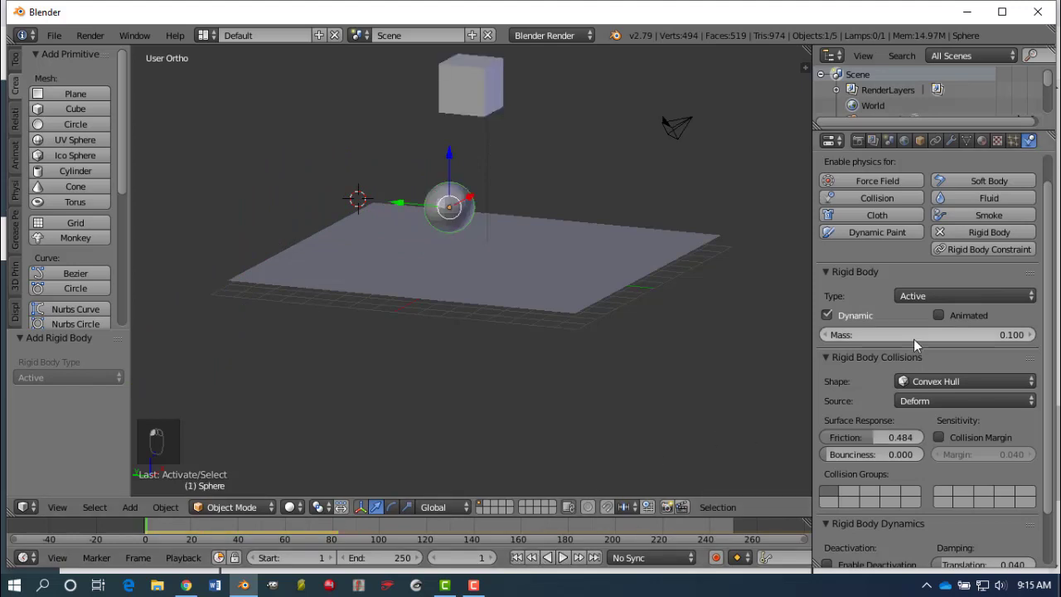
pyautogui.click(937, 335)
pyautogui.write('0.9')
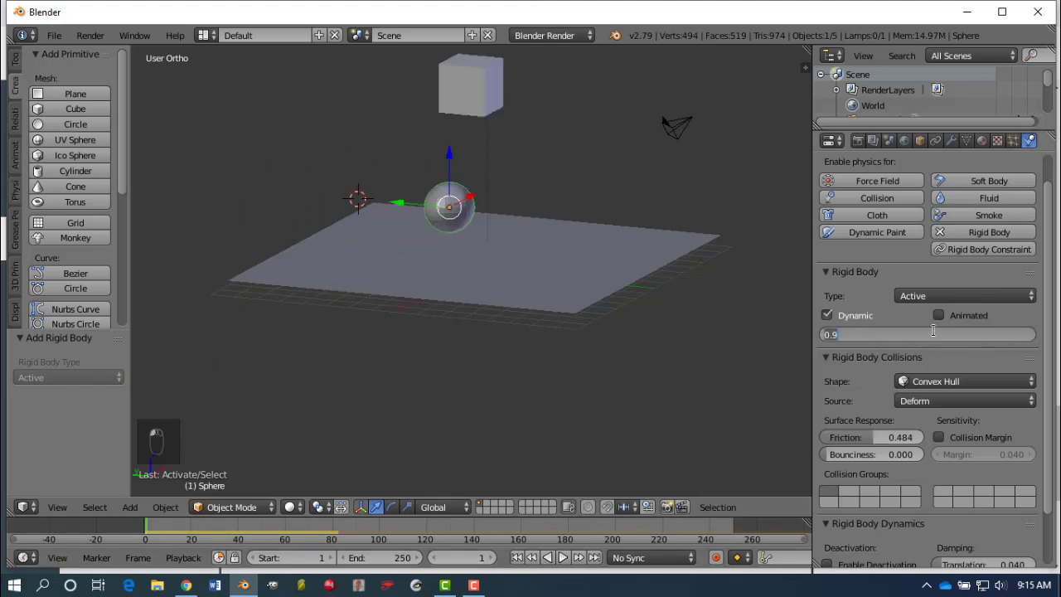
pyautogui.press('Return')
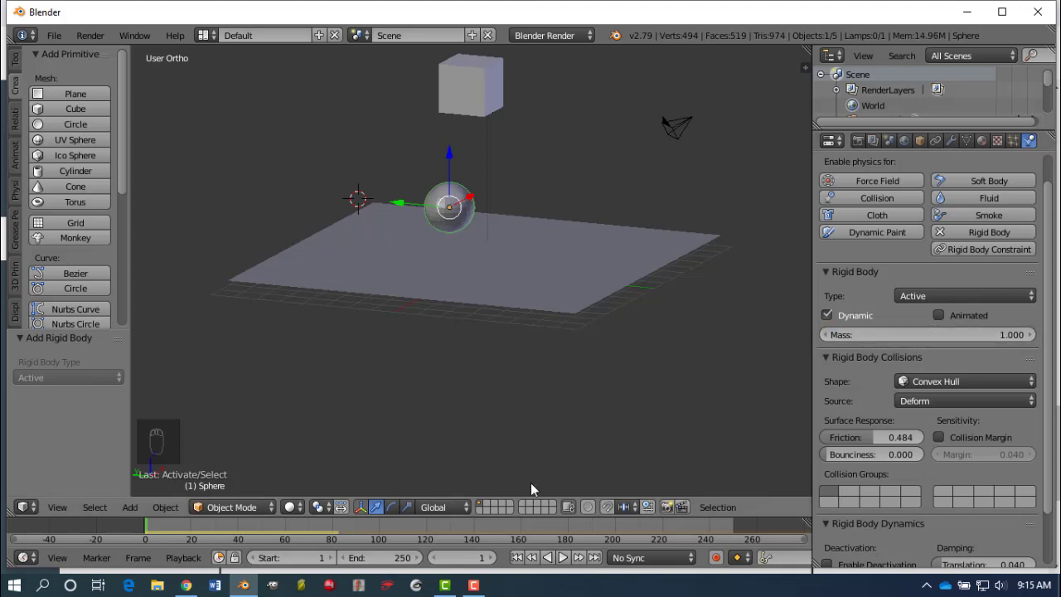
pyautogui.click(563, 557)
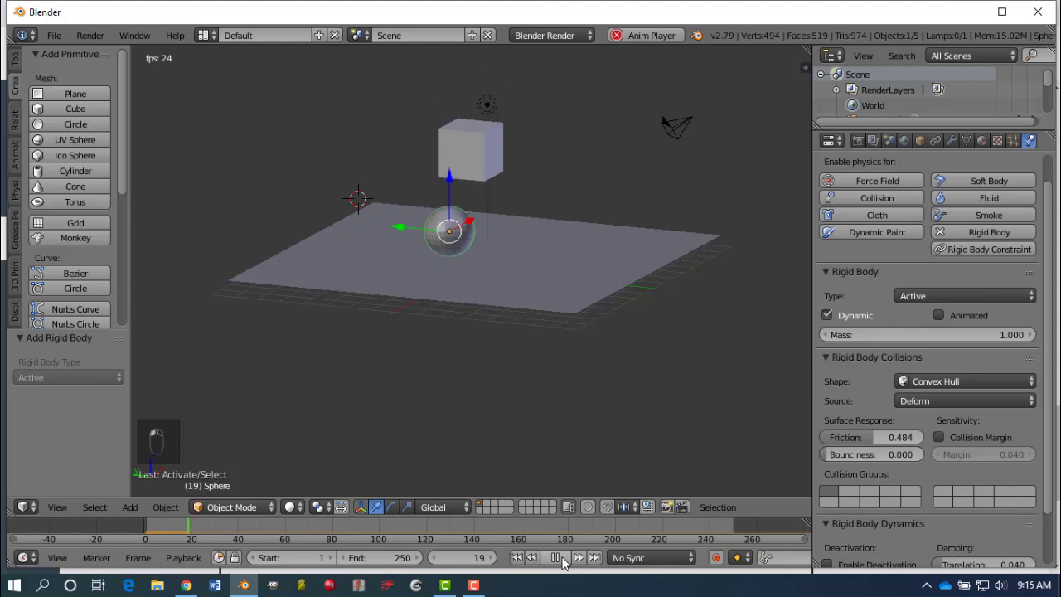
pyautogui.click(555, 558)
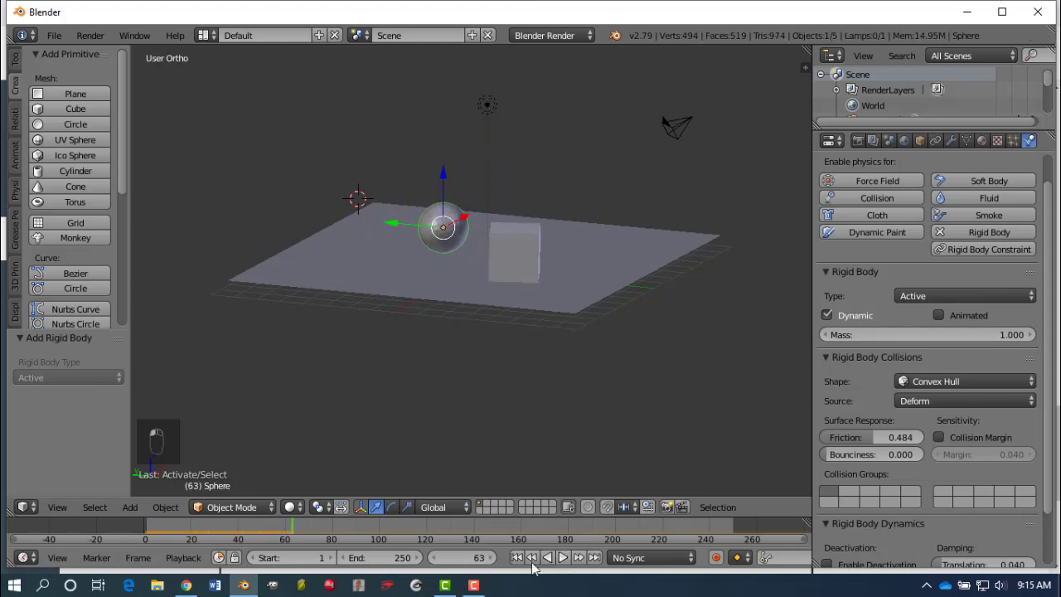
pyautogui.click(516, 557)
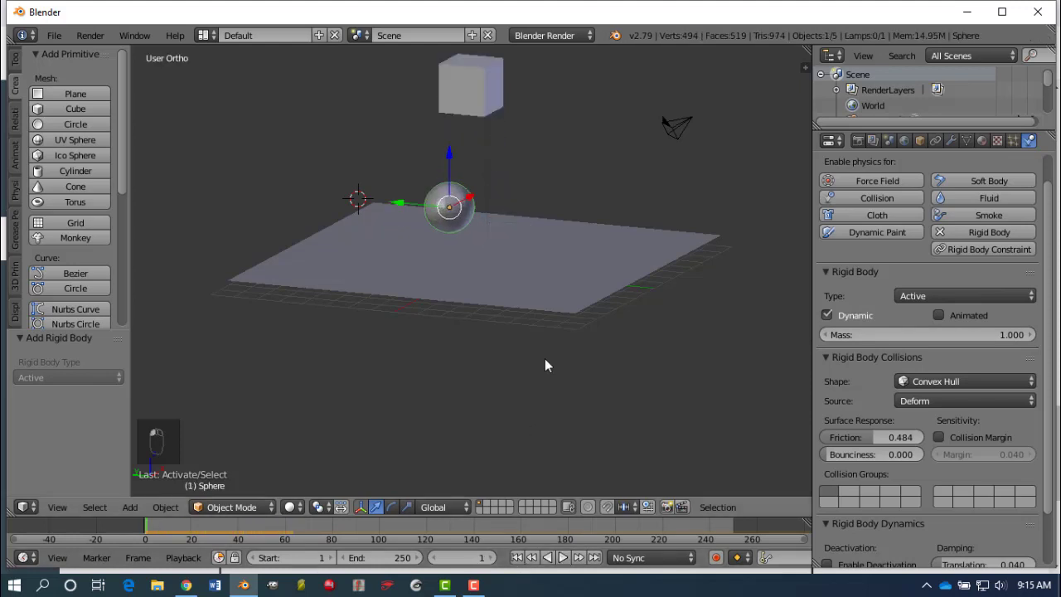
# Step: Select the cube and scale it along the global X axis to about 0.3 of its size
pyautogui.rightClick(479, 89)
pyautogui.scroll(-2, 543, 141)
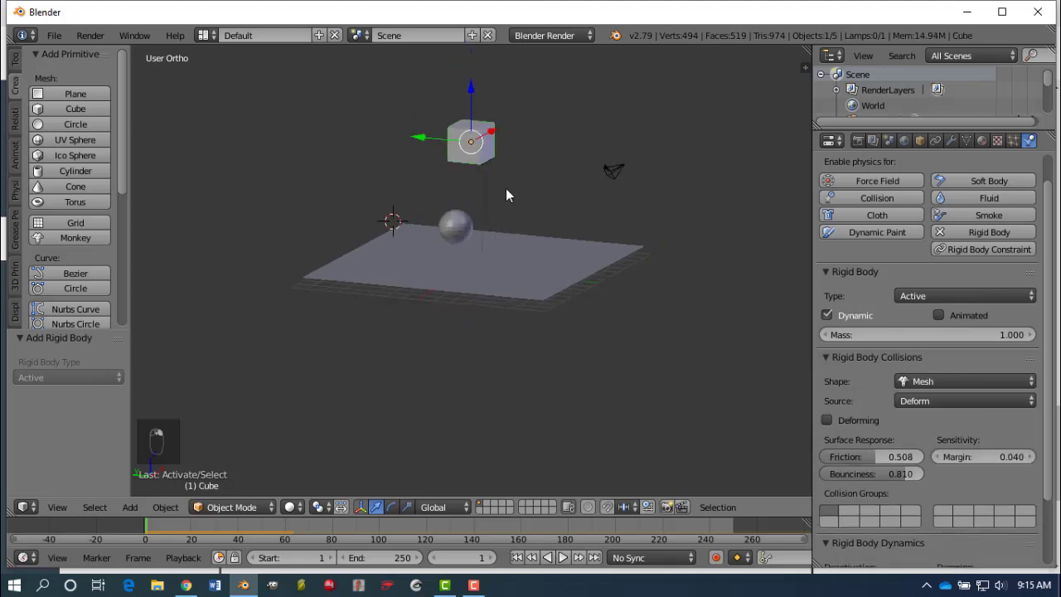
pyautogui.moveTo(507, 194); pyautogui.dragTo(500, 229, button='middle')
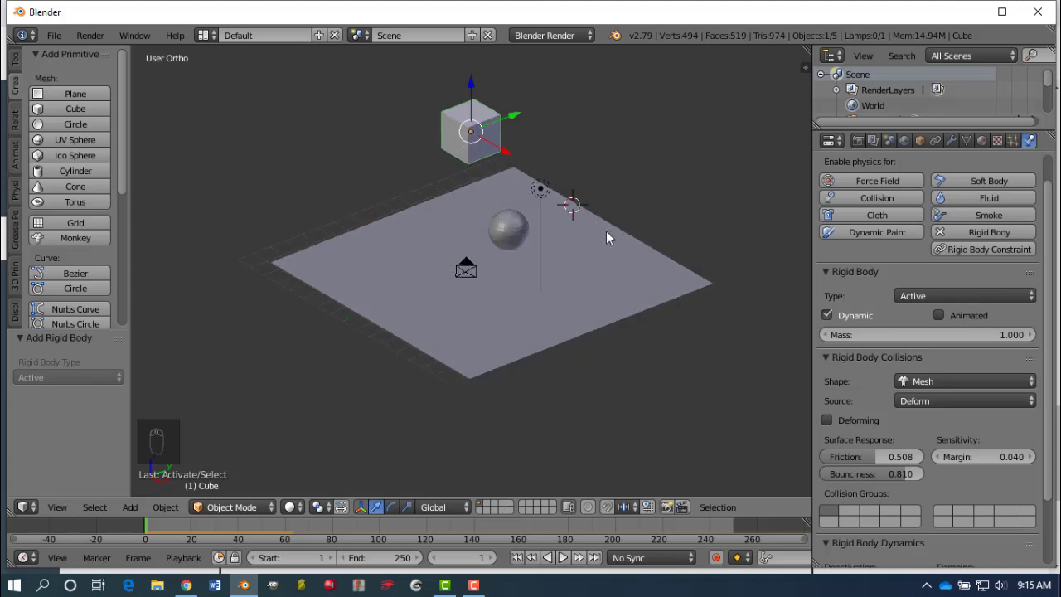
pyautogui.press('s')
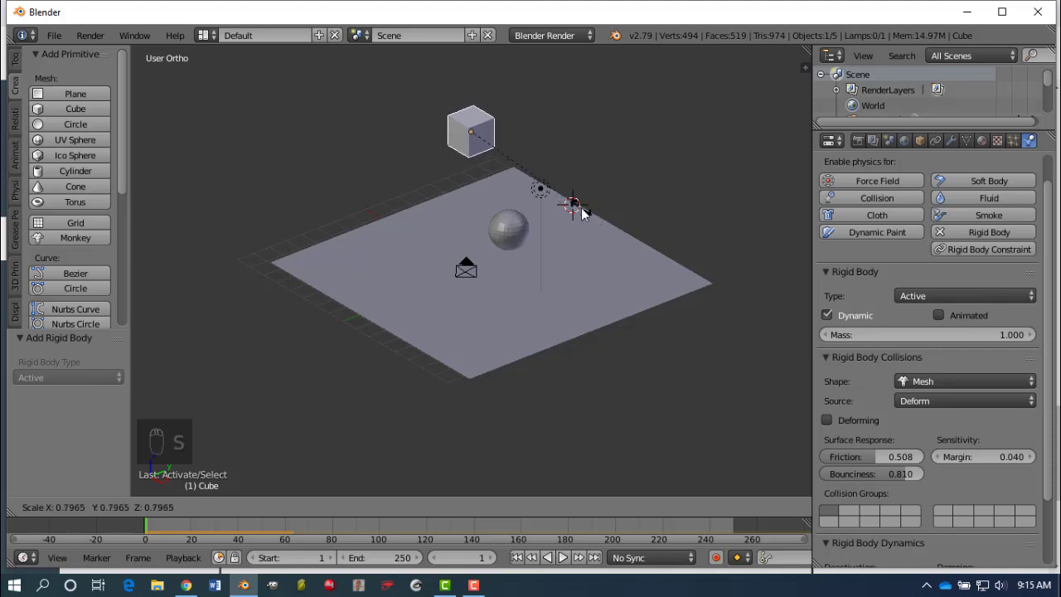
pyautogui.press('x')
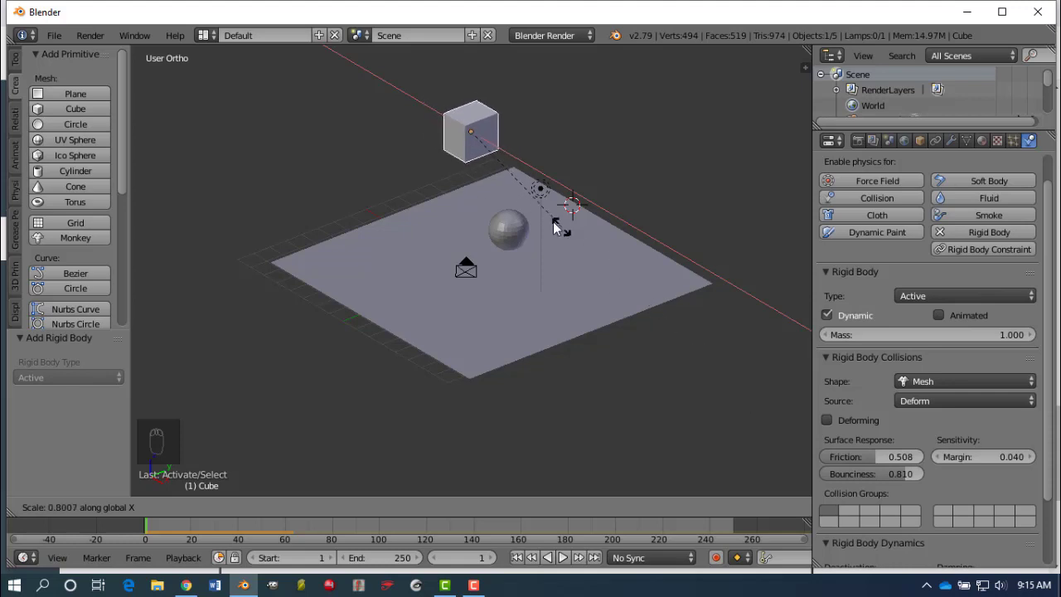
pyautogui.click(501, 170)
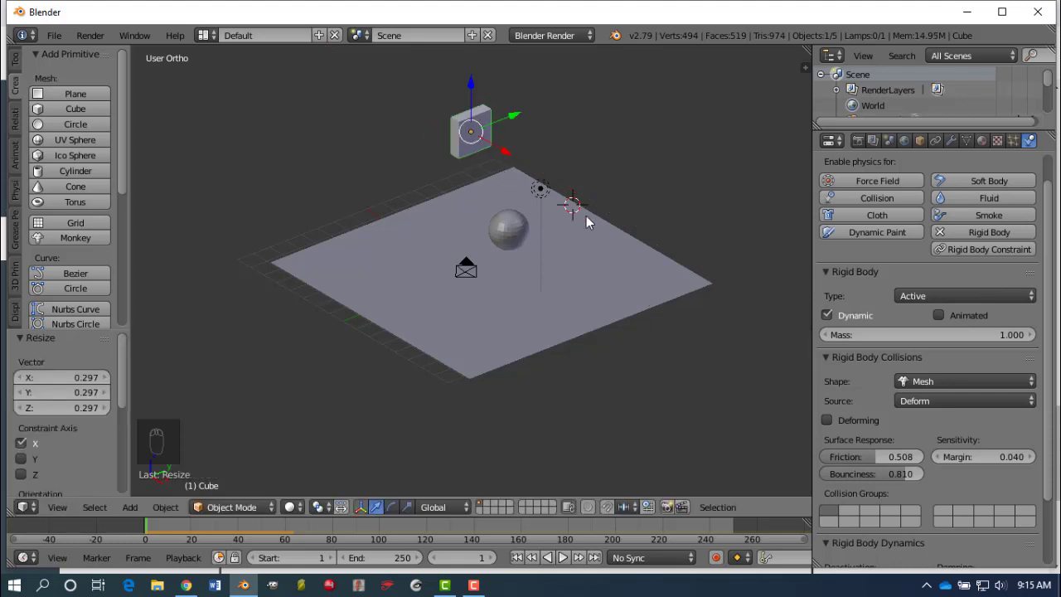
# Step: Stretch the thin block along the global Z axis by a factor of about 1.8
pyautogui.press('s')
pyautogui.press('z')
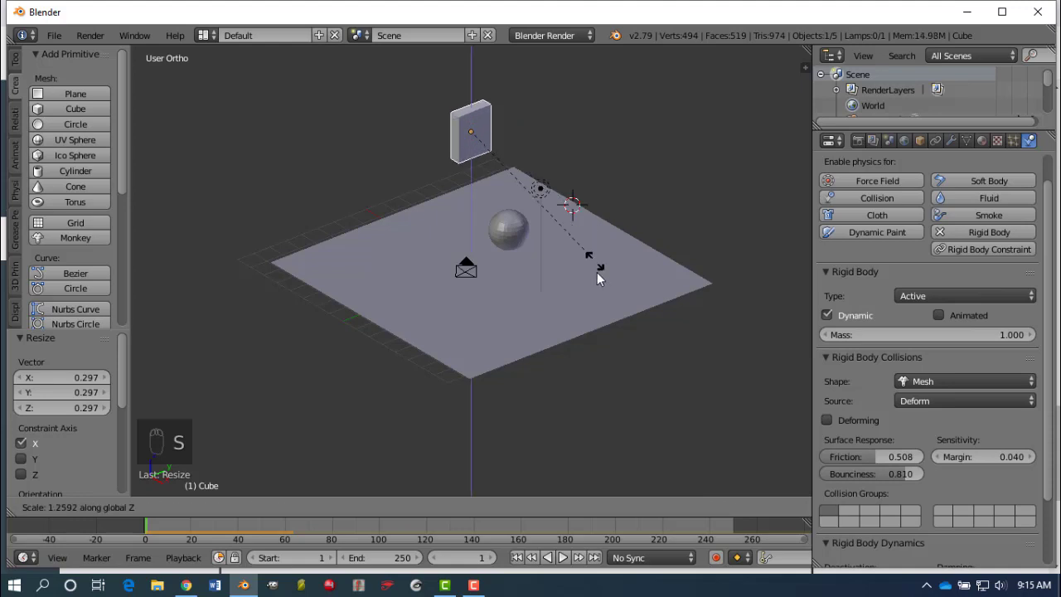
pyautogui.click(613, 344)
# Step: In the front view, move the block down about 5.58 units along Z to the ground plane
pyautogui.moveTo(572, 236); pyautogui.dragTo(632, 257, button='middle')
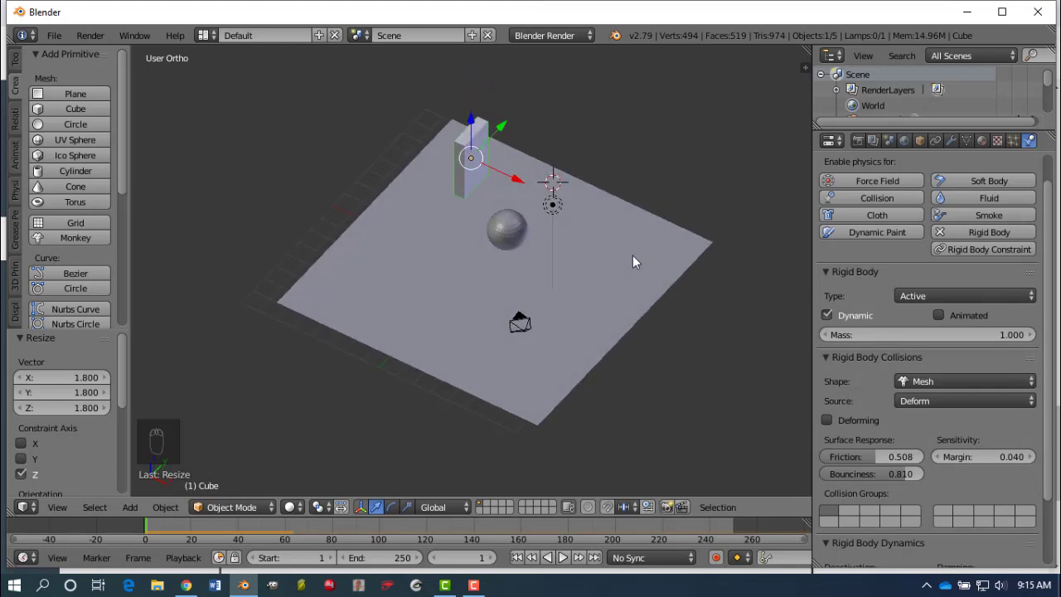
pyautogui.press('KP_1')
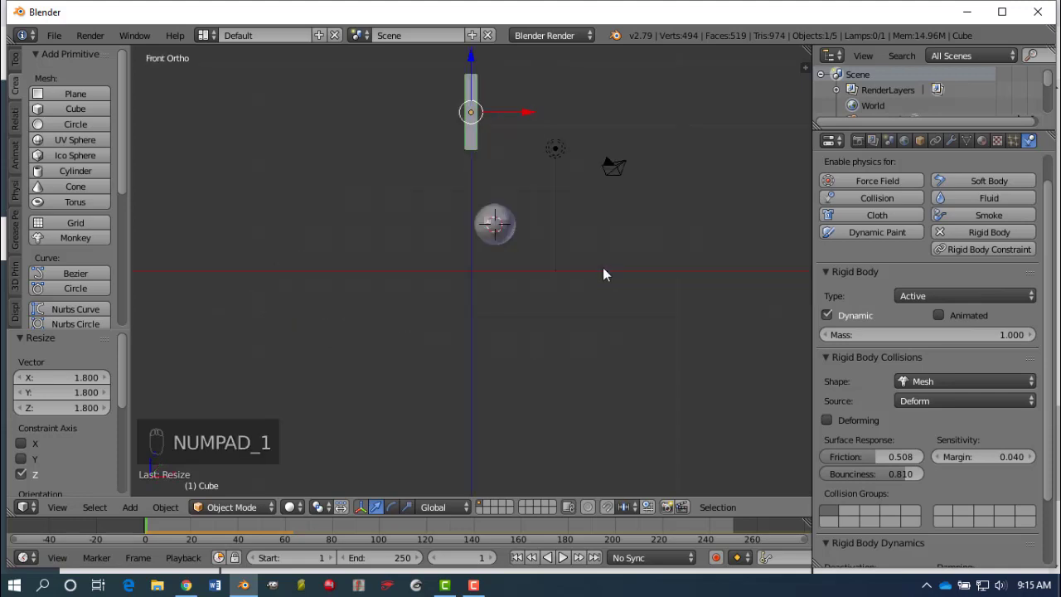
pyautogui.scroll(-1, 576, 251)
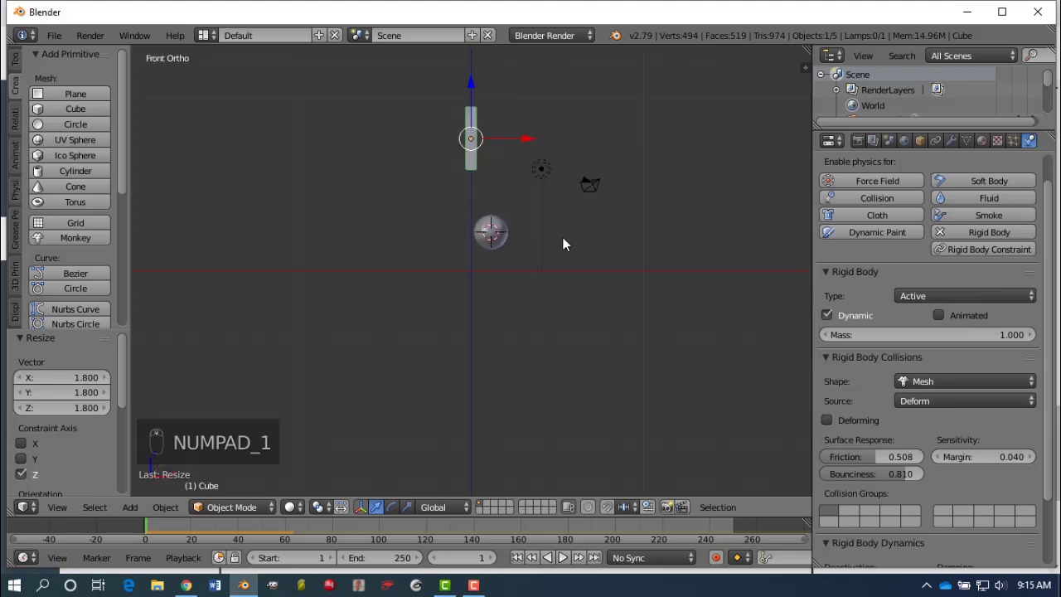
pyautogui.moveTo(472, 83); pyautogui.dragTo(457, 181)
pyautogui.moveTo(497, 249); pyautogui.dragTo(514, 263, button='middle')
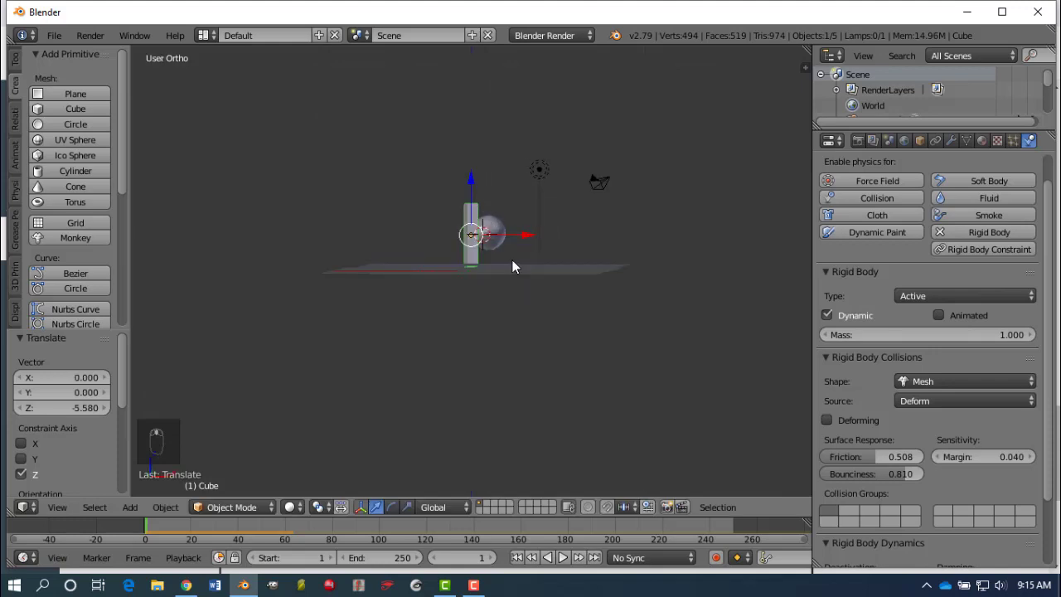
# Step: In front-view wireframe shading, raise the block about 0.015 units to sit just above the plane, and restore solid shading
pyautogui.scroll(3, 522, 244)
pyautogui.scroll(3, 520, 245)
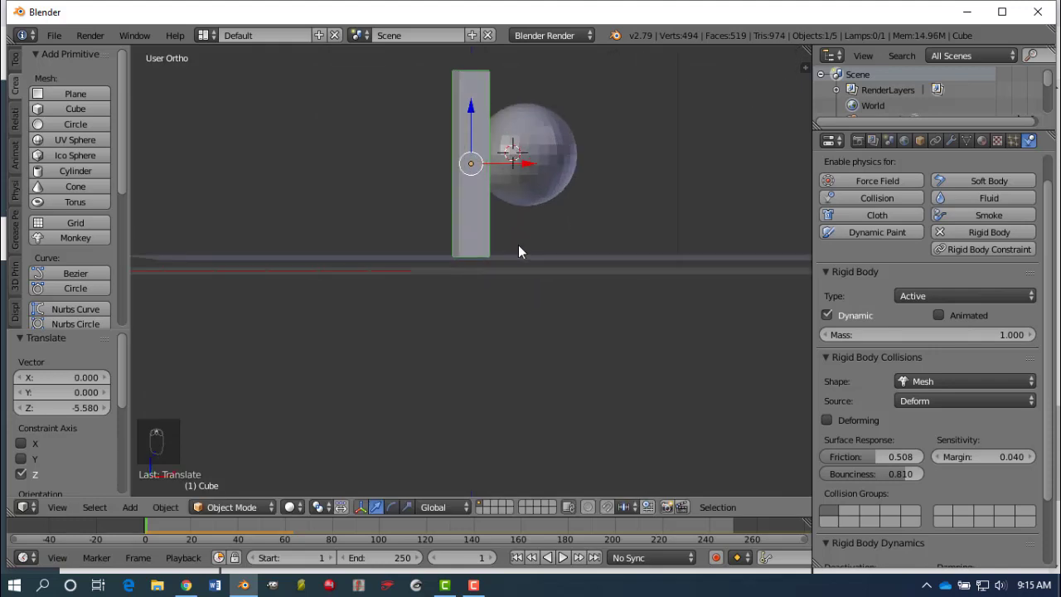
pyautogui.press('KP_1')
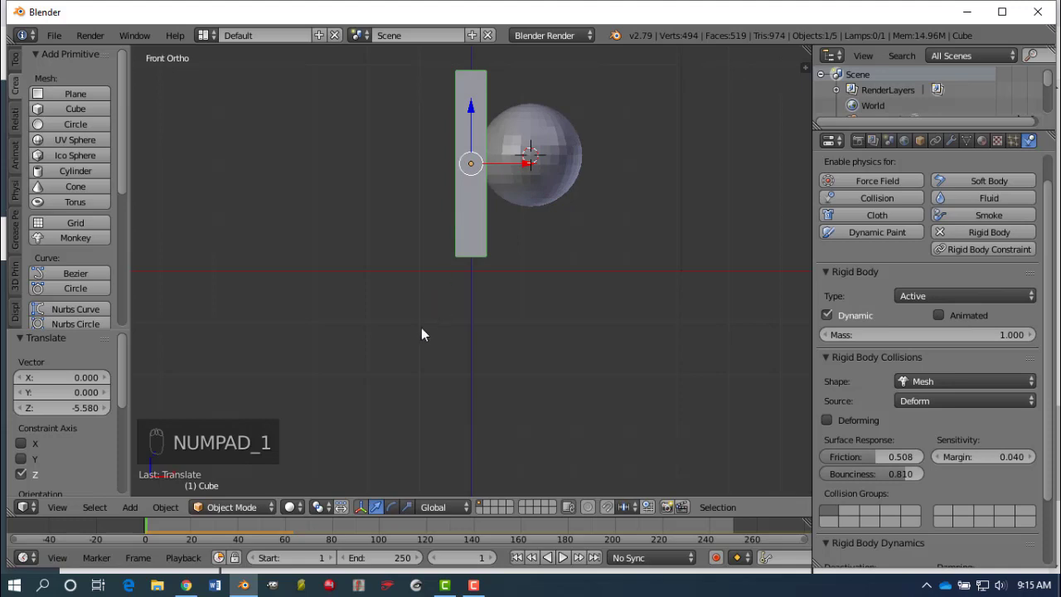
pyautogui.click(295, 507)
pyautogui.click(305, 472)
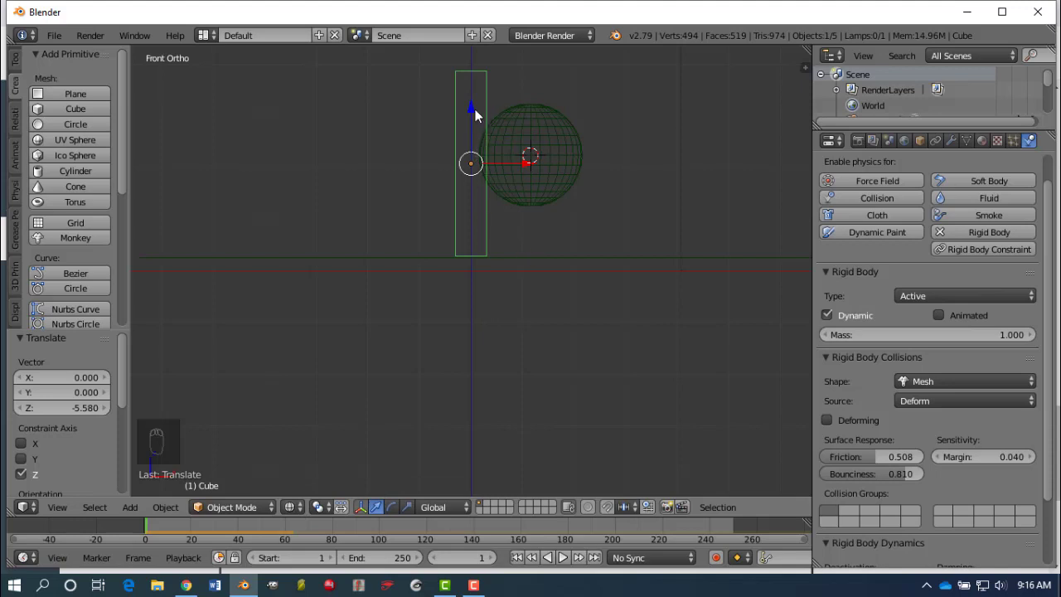
pyautogui.moveTo(475, 109); pyautogui.dragTo(476, 106)
pyautogui.click(294, 507)
pyautogui.click(309, 453)
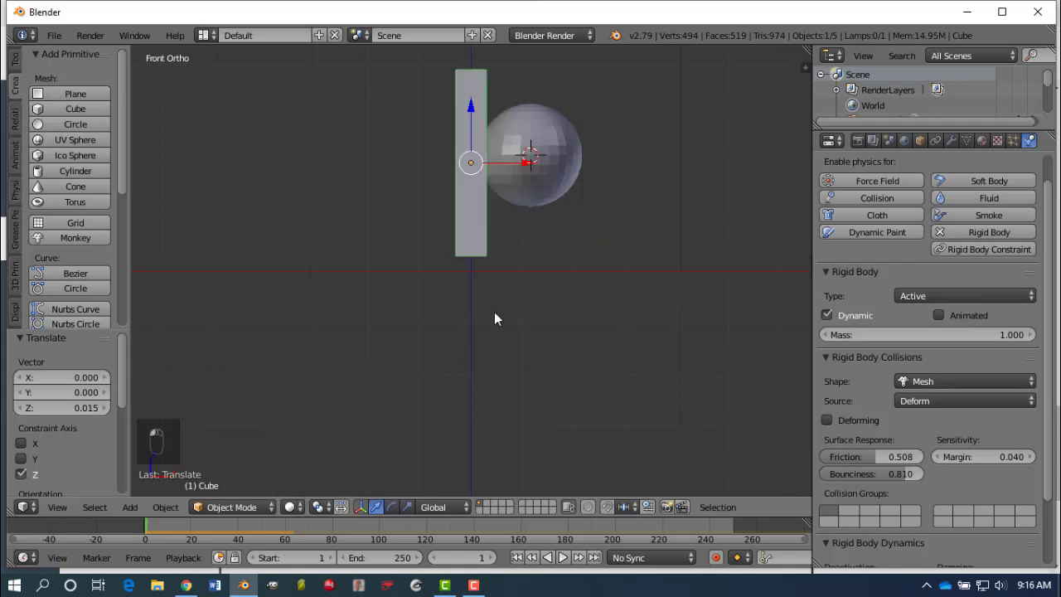
# Step: Change the diffuse colour of the block's material to blue
pyautogui.moveTo(494, 311)
pyautogui.mouseDown(button='middle')
pyautogui.moveTo(557, 315)
pyautogui.moveTo(614, 337)
pyautogui.moveTo(521, 378)
pyautogui.moveTo(433, 367)
pyautogui.moveTo(587, 356)
pyautogui.mouseUp(button='middle')
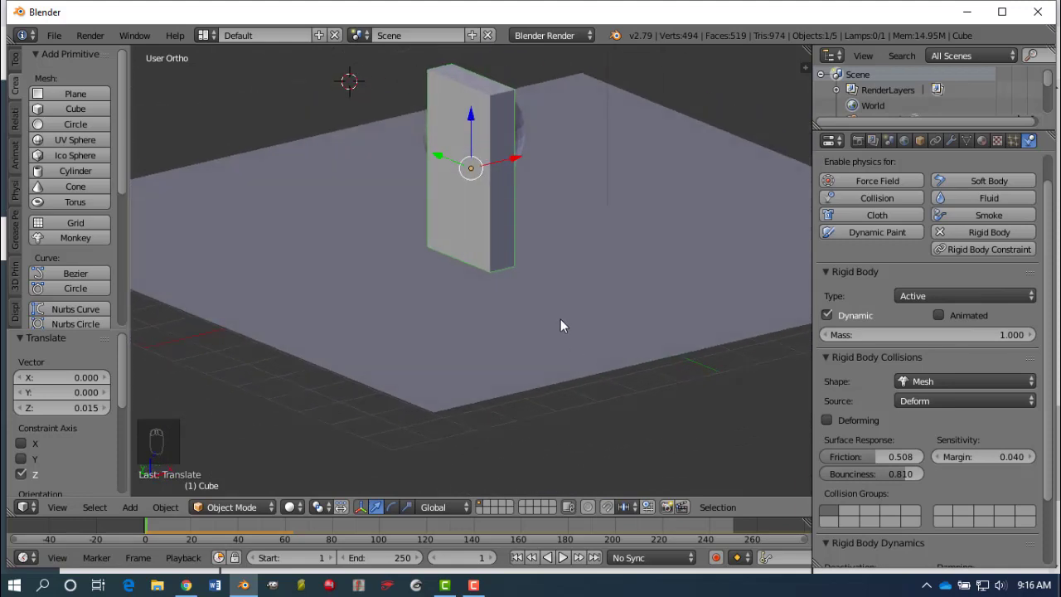
pyautogui.click(982, 141)
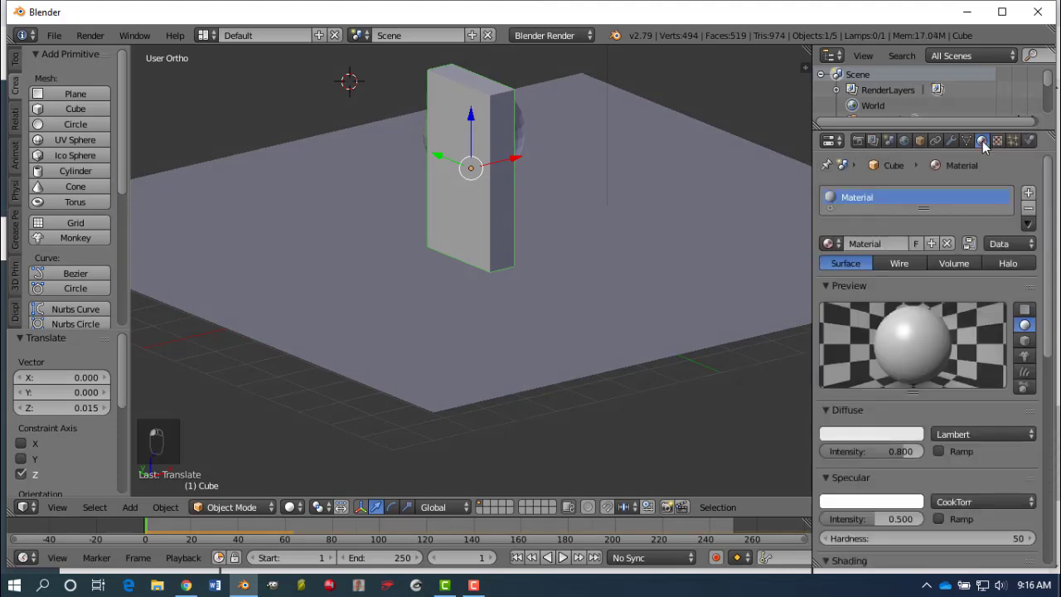
pyautogui.click(868, 434)
pyautogui.moveTo(846, 291); pyautogui.dragTo(871, 260)
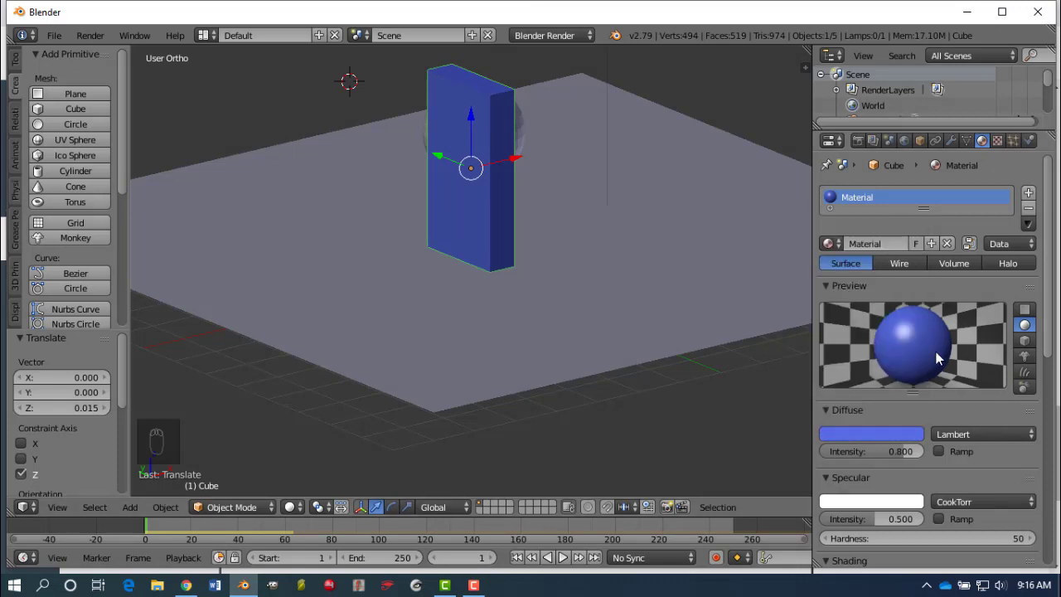
pyautogui.scroll(-6, 929, 378)
pyautogui.scroll(-5, 911, 370)
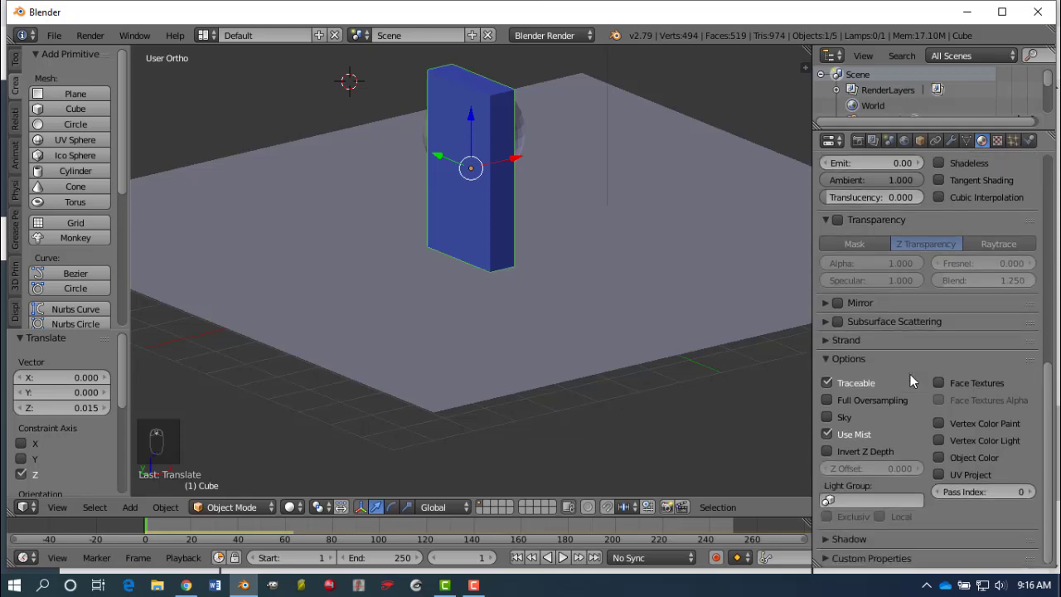
pyautogui.scroll(10, 911, 373)
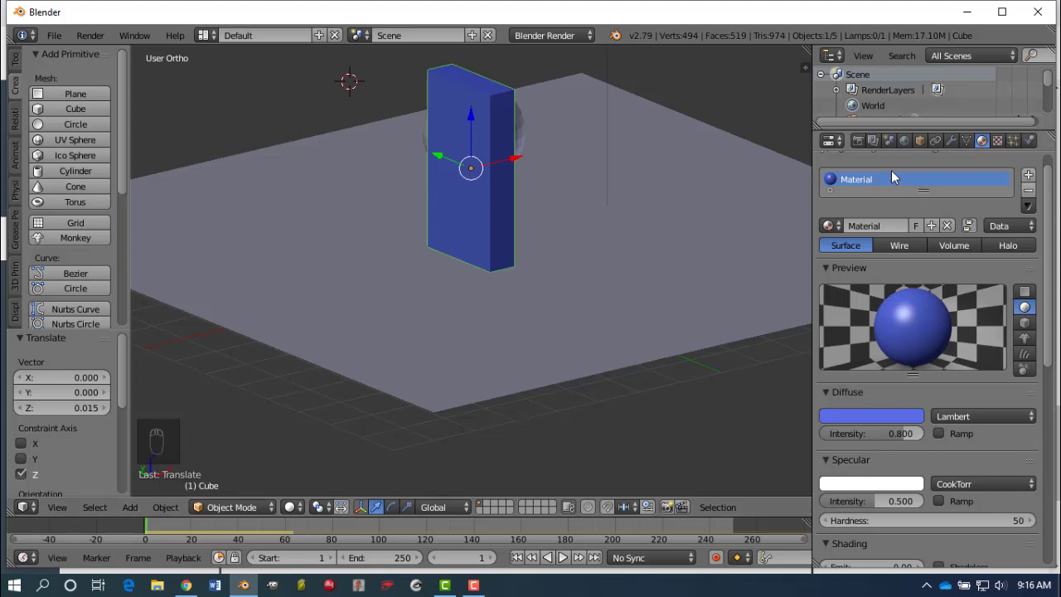
# Step: Show the physics settings and, in top view, move the sphere about -0.235 units in X and -1.356 in Y, level with the blue block
pyautogui.click(1030, 140)
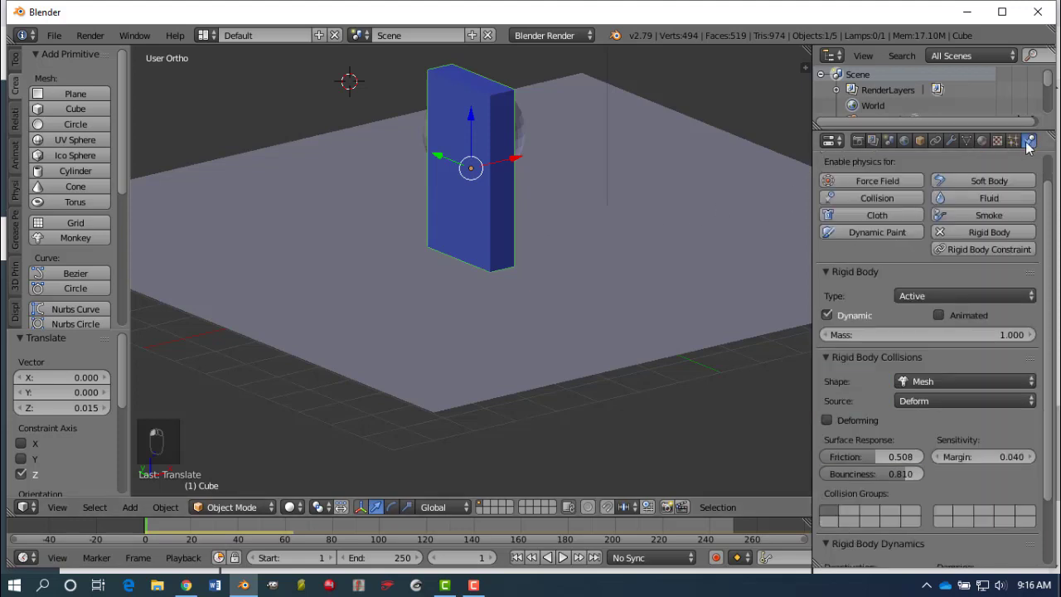
pyautogui.moveTo(561, 272); pyautogui.dragTo(464, 298, button='middle')
pyautogui.rightClick(558, 124)
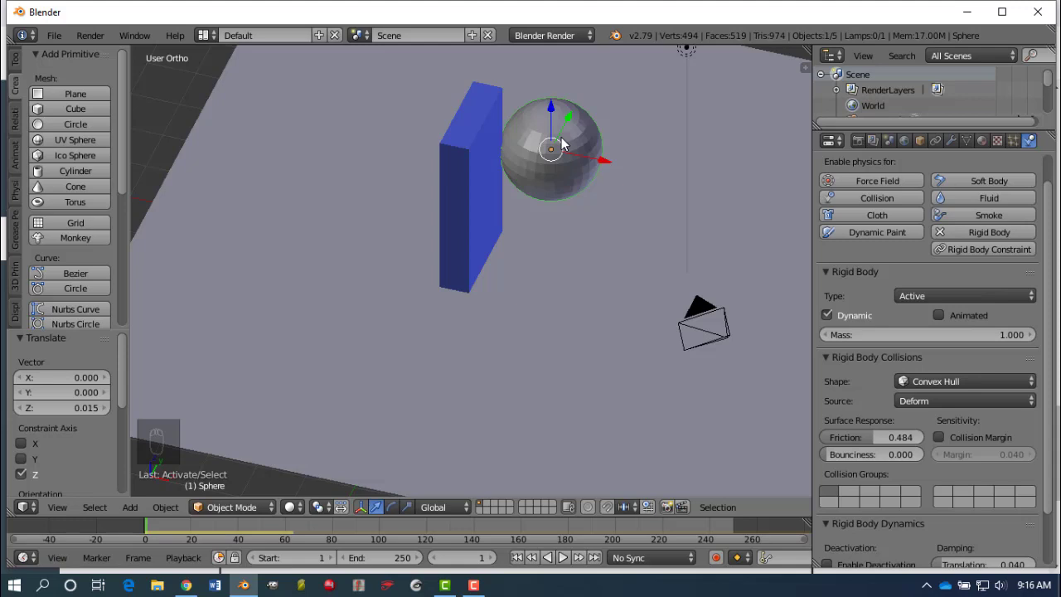
pyautogui.press('KP_7')
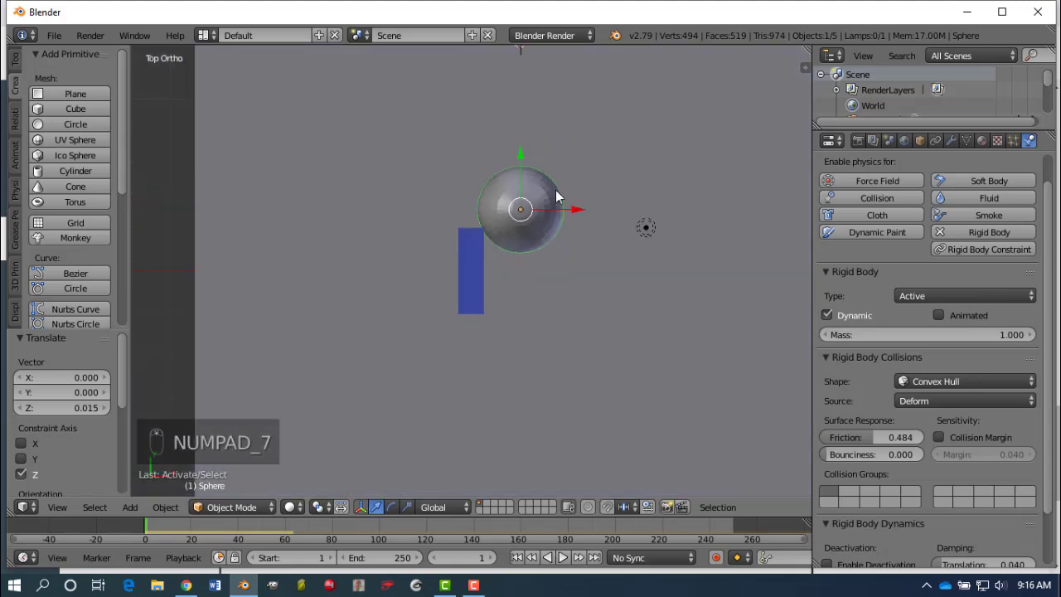
pyautogui.press('g')
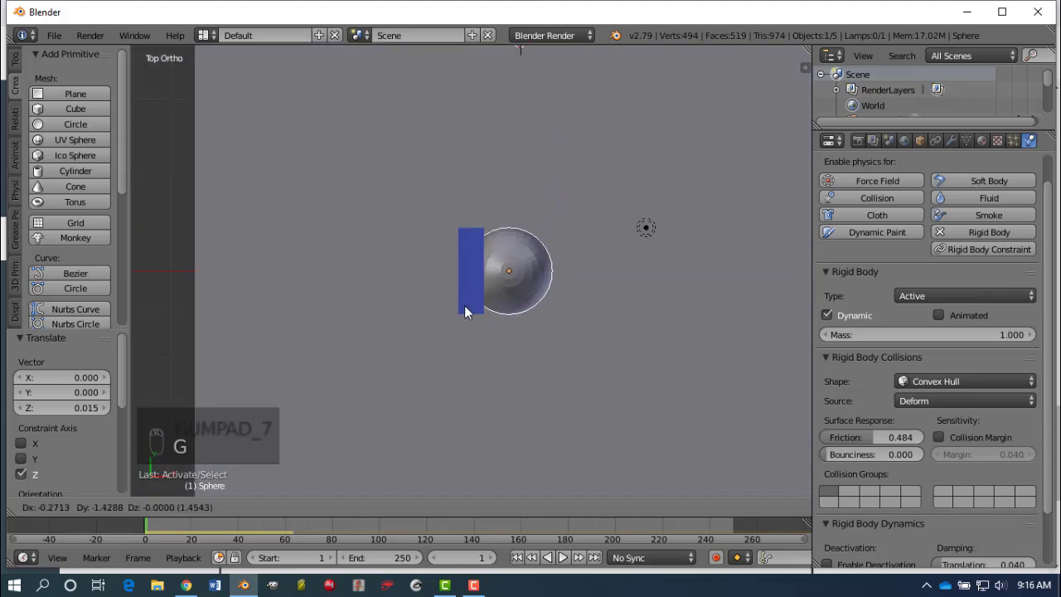
pyautogui.click(466, 304)
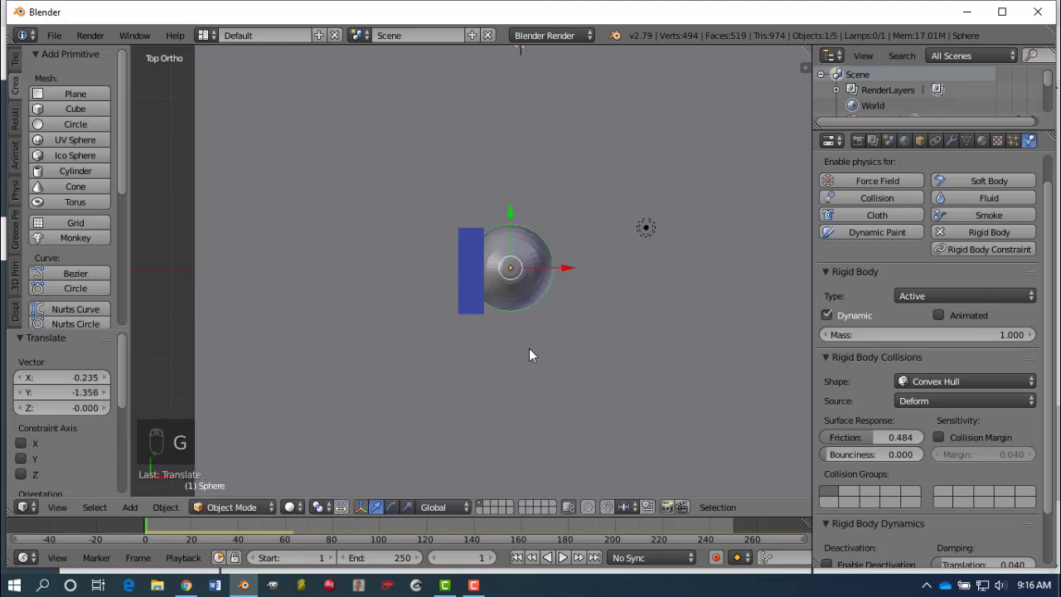
# Step: In the front view, raise the sphere about 5.063 units along Z above the block
pyautogui.press('KP_1')
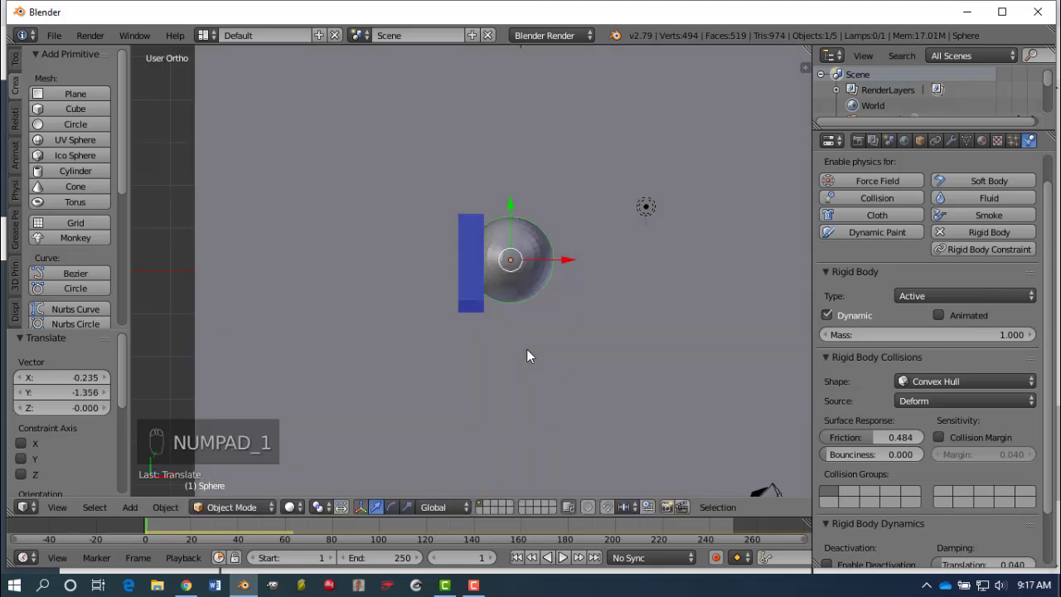
pyautogui.moveTo(496, 162); pyautogui.dragTo(526, 488)
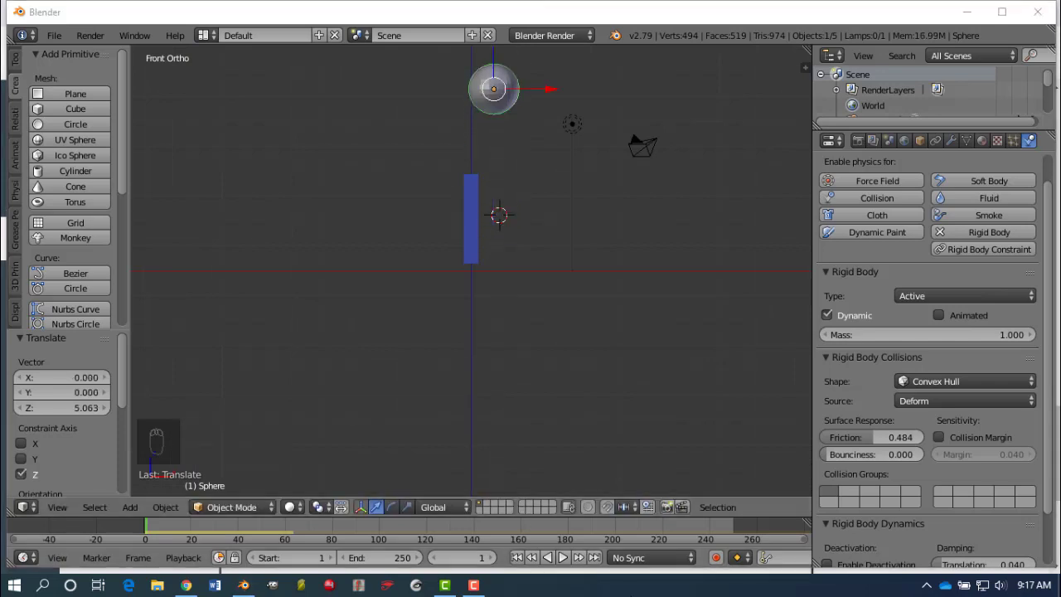
# Step: Play the simulation of the sphere dropping beside the block, stop it, and return to frame 1
pyautogui.moveTo(496, 321); pyautogui.dragTo(581, 430, button='middle')
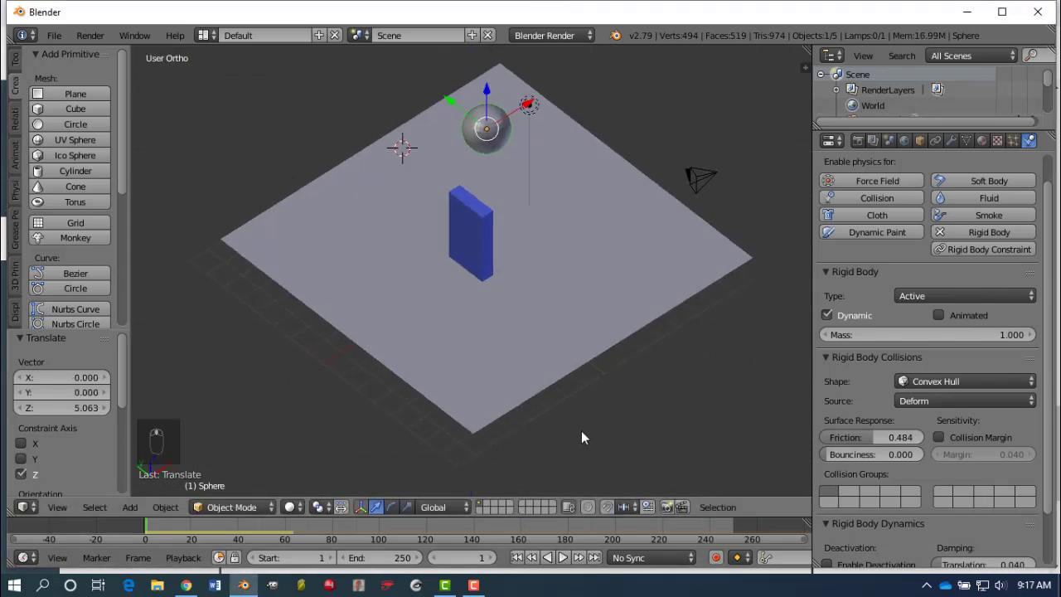
pyautogui.click(565, 557)
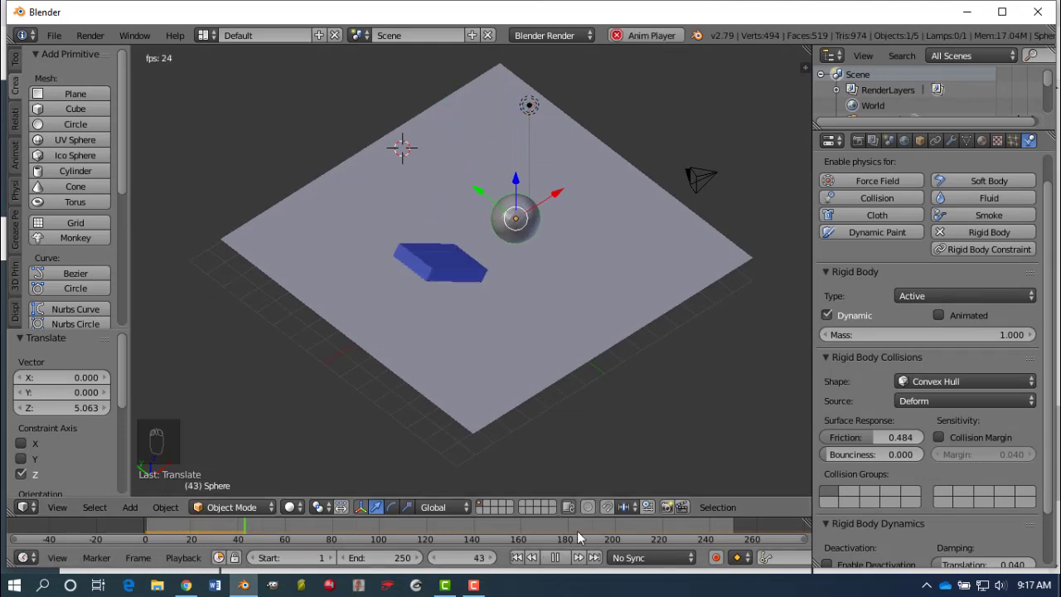
pyautogui.click(546, 558)
pyautogui.click(516, 558)
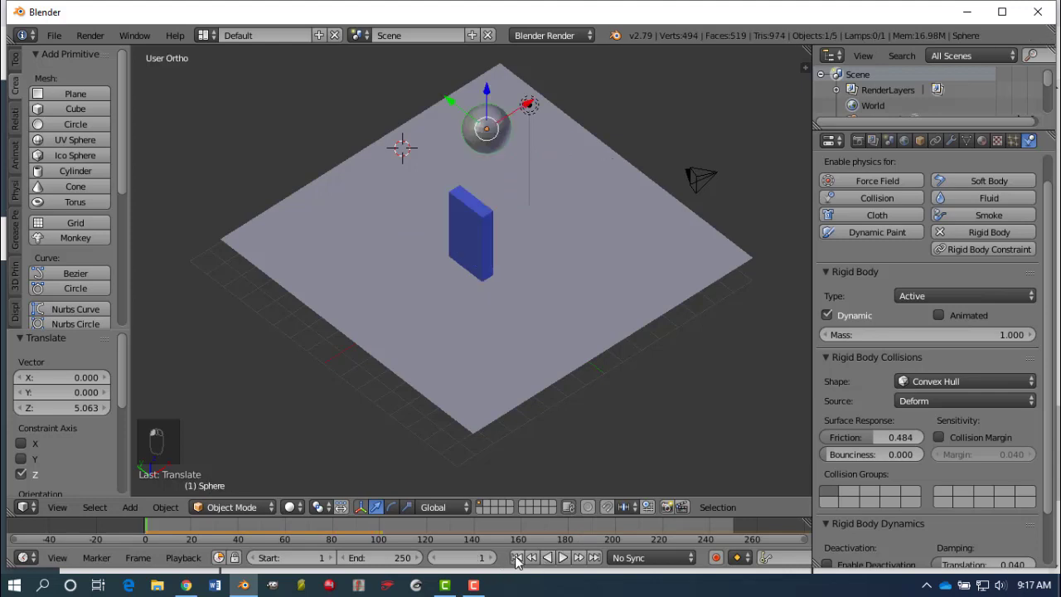
# Step: Scale the ground plane up uniformly by a factor of about 2.37
pyautogui.rightClick(481, 222)
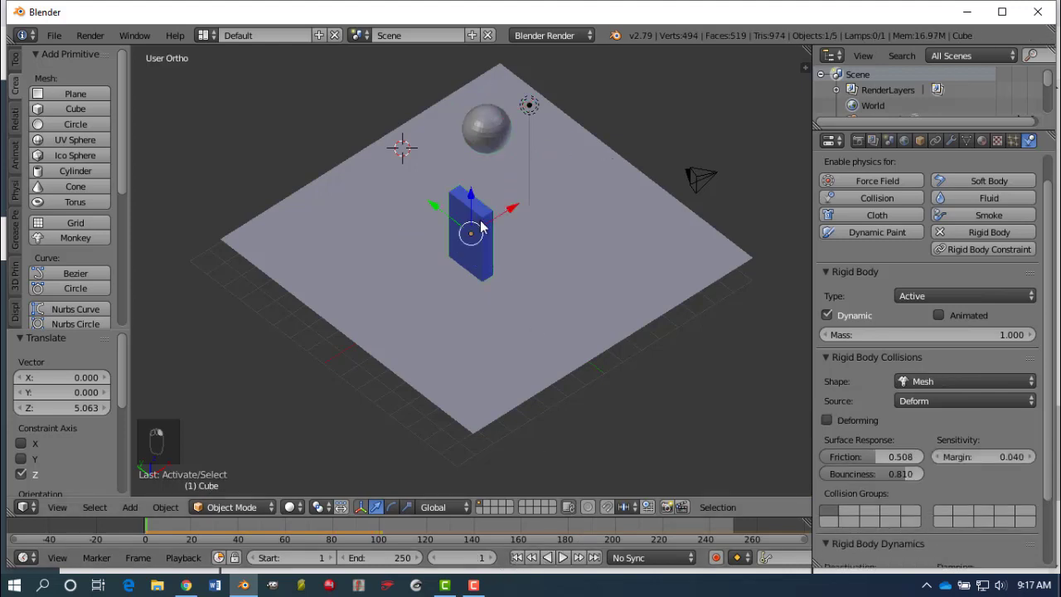
pyautogui.rightClick(532, 348)
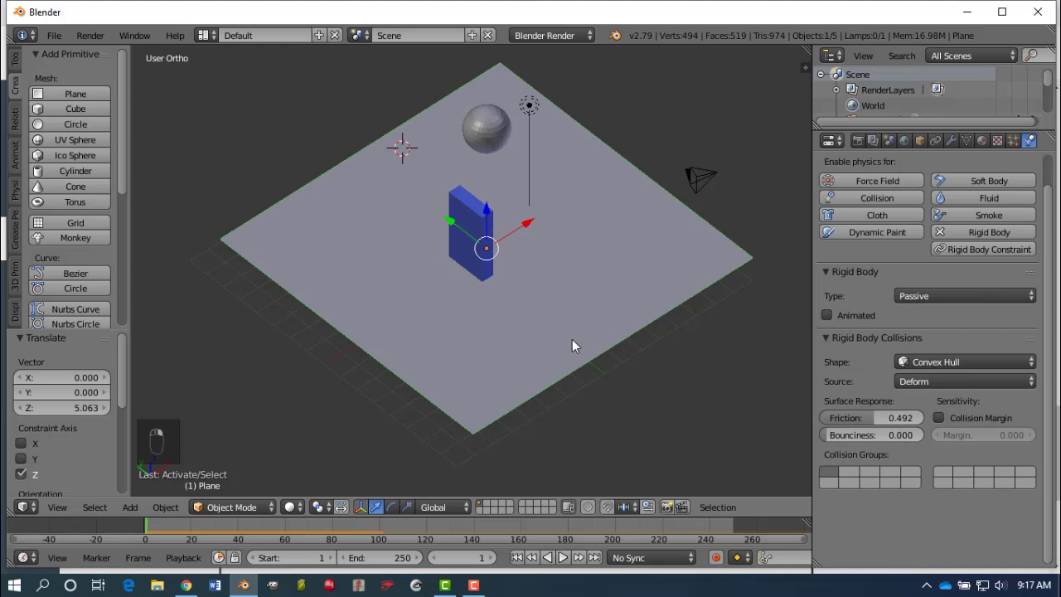
pyautogui.press('s')
pyautogui.click(764, 348)
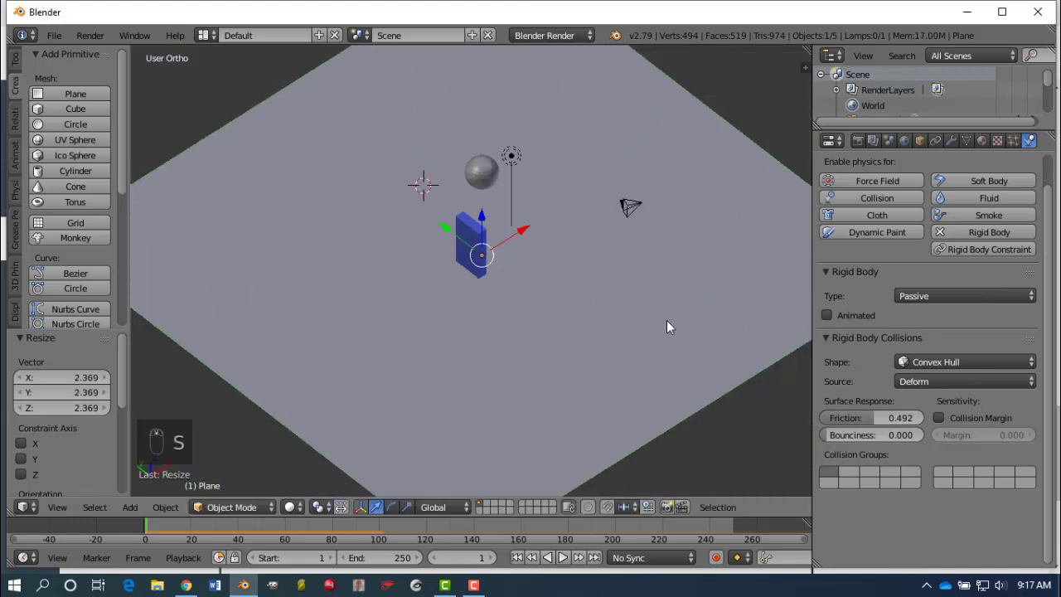
# Step: In the top view, duplicate the blue block three times in a row along negative X, spaced about 1.5 to 1.7 units apart
pyautogui.moveTo(666, 320); pyautogui.dragTo(560, 296, button='middle')
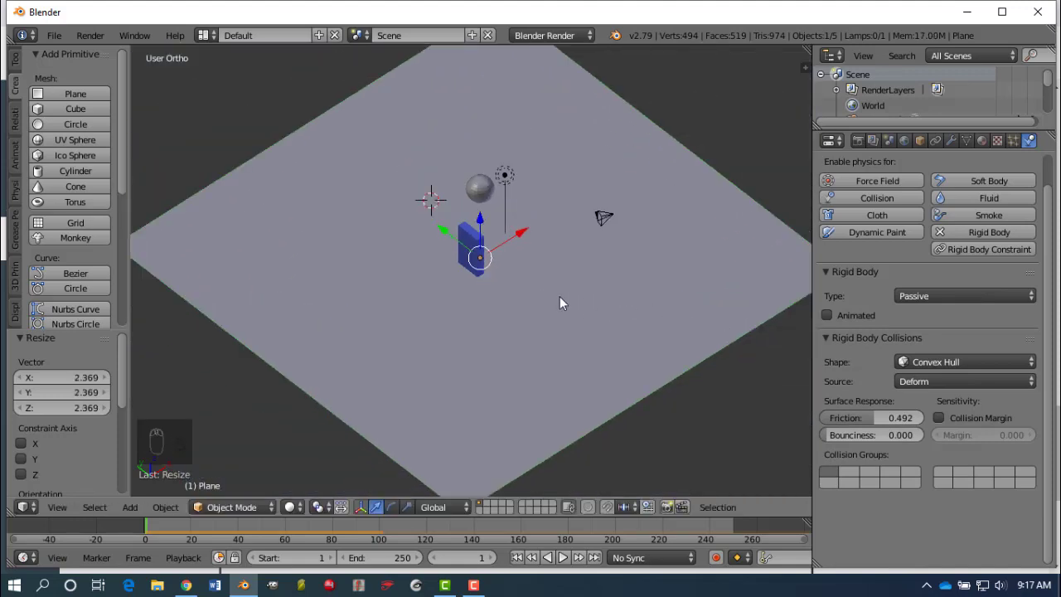
pyautogui.press('KP_7')
pyautogui.scroll(3, 477, 293)
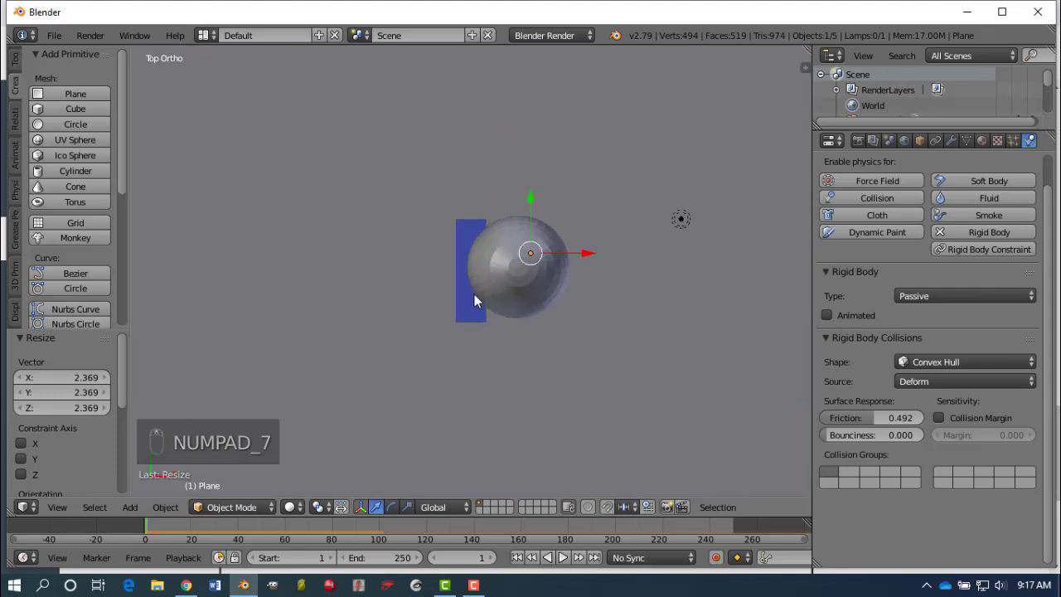
pyautogui.rightClick(468, 302)
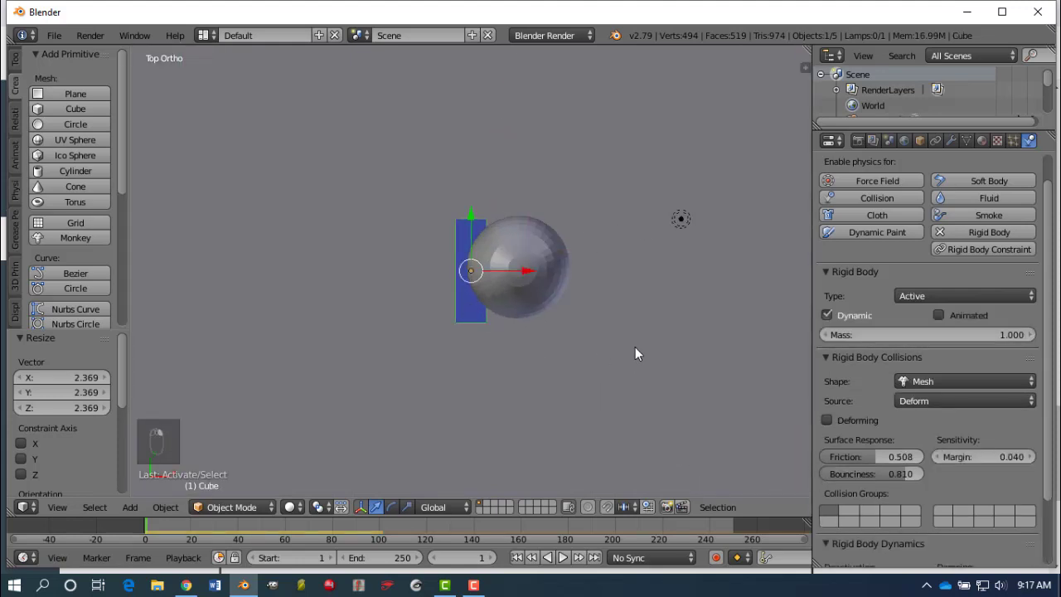
pyautogui.hotkey('shift', 'd')
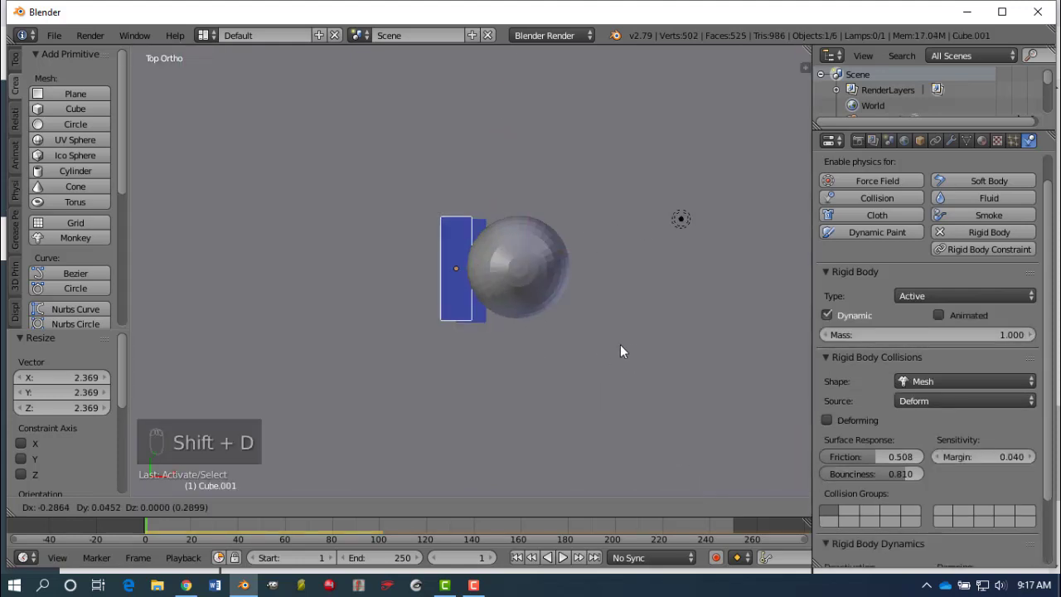
pyautogui.click(550, 349)
pyautogui.hotkey('shift', 'd')
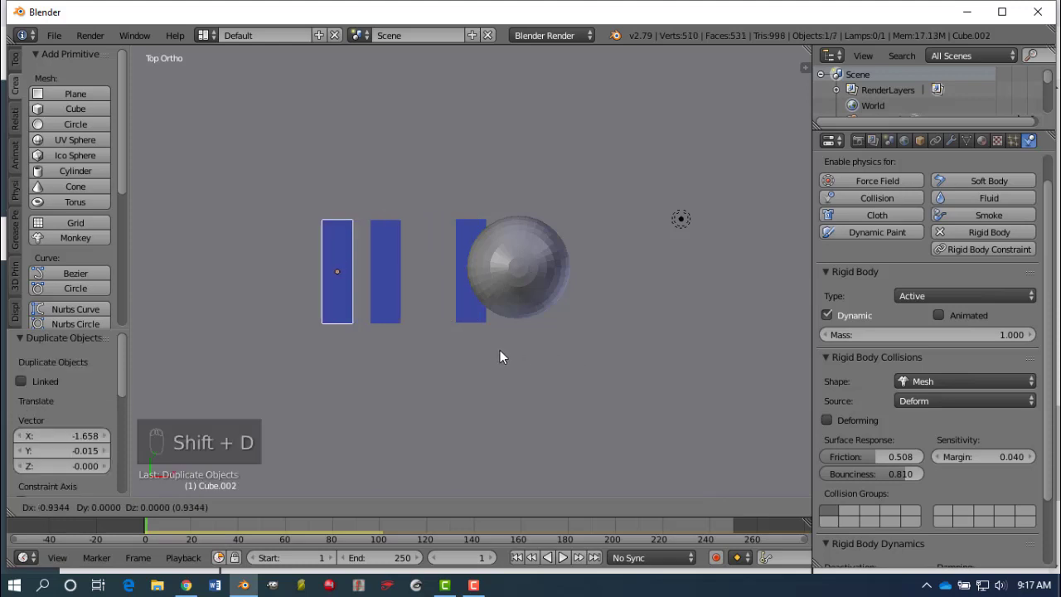
pyautogui.click(470, 348)
pyautogui.hotkey('shift', 'd')
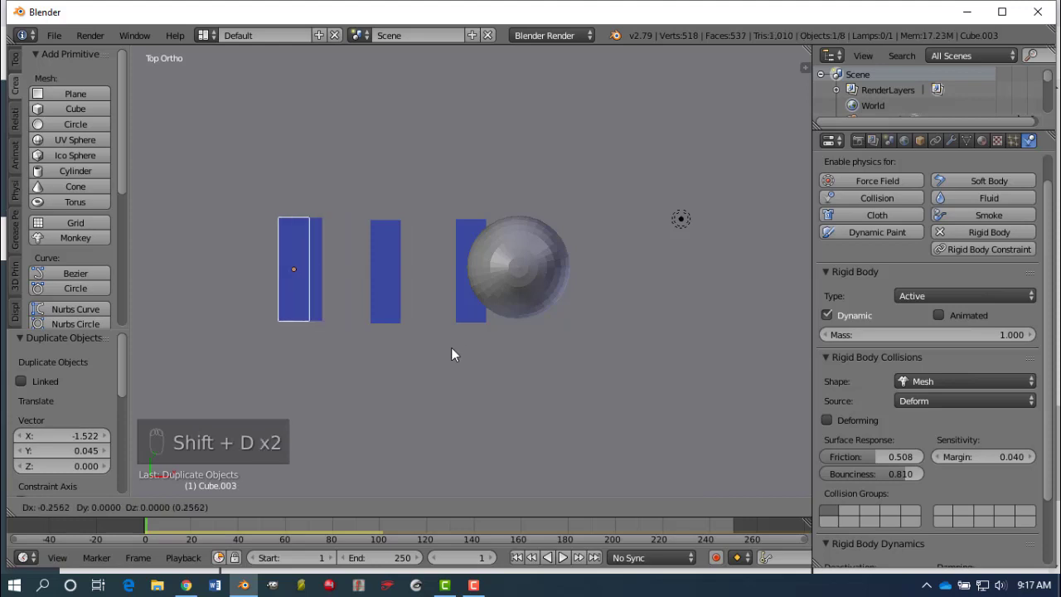
pyautogui.click(385, 347)
# Step: Duplicate the end block, rotate the copy about -29.3°, and nudge it 0.241 units in X and 0.105 in Y to start a curve
pyautogui.keyDown('shift'); pyautogui.moveTo(509, 346); pyautogui.dragTo(717, 298, button='middle'); pyautogui.keyUp('shift')
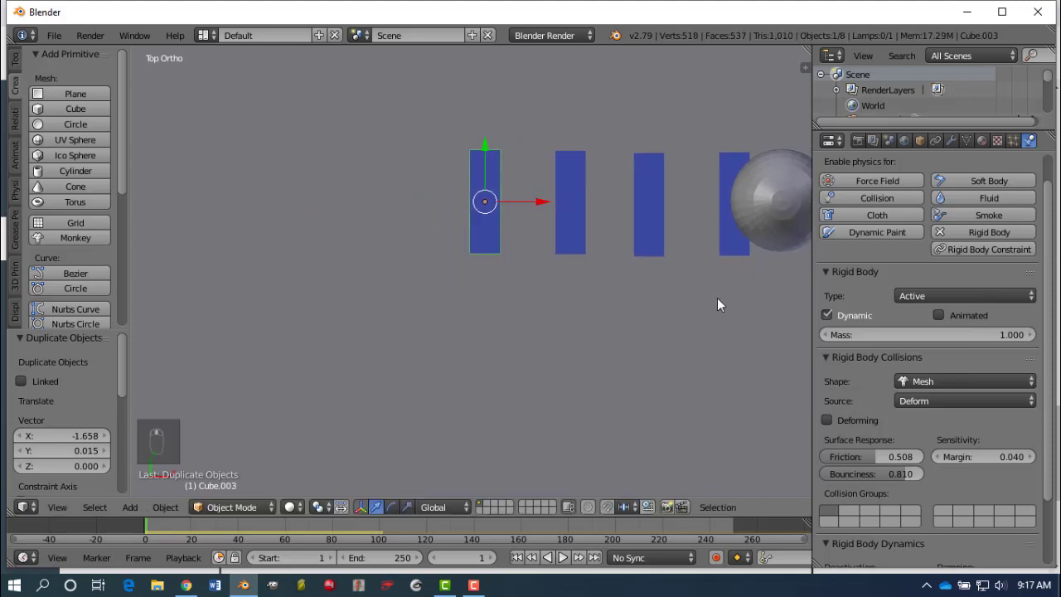
pyautogui.hotkey('shift', 'd')
pyautogui.click(614, 315)
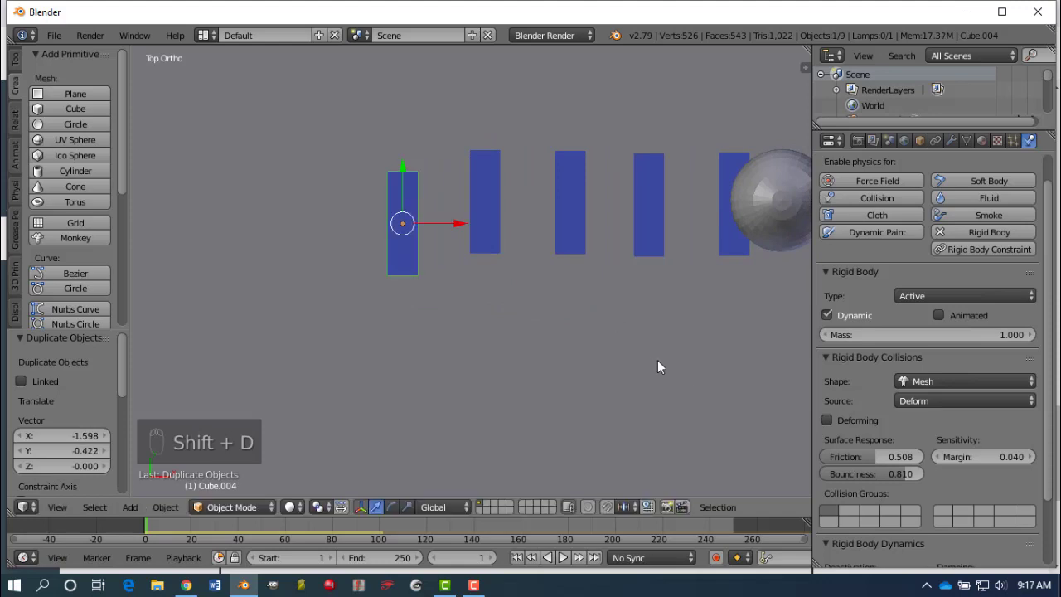
pyautogui.press('r')
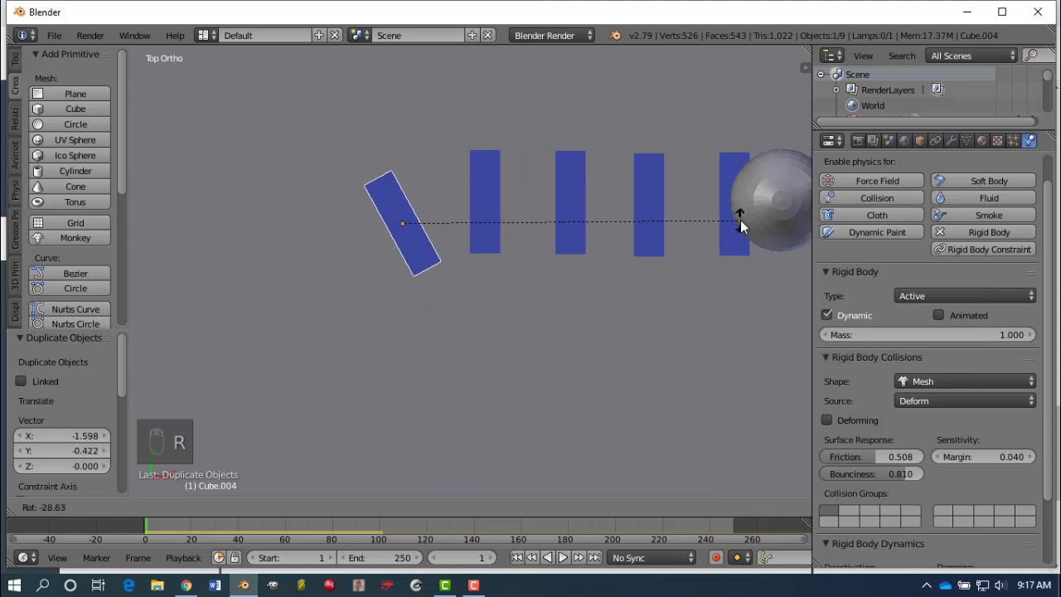
pyautogui.click(741, 217)
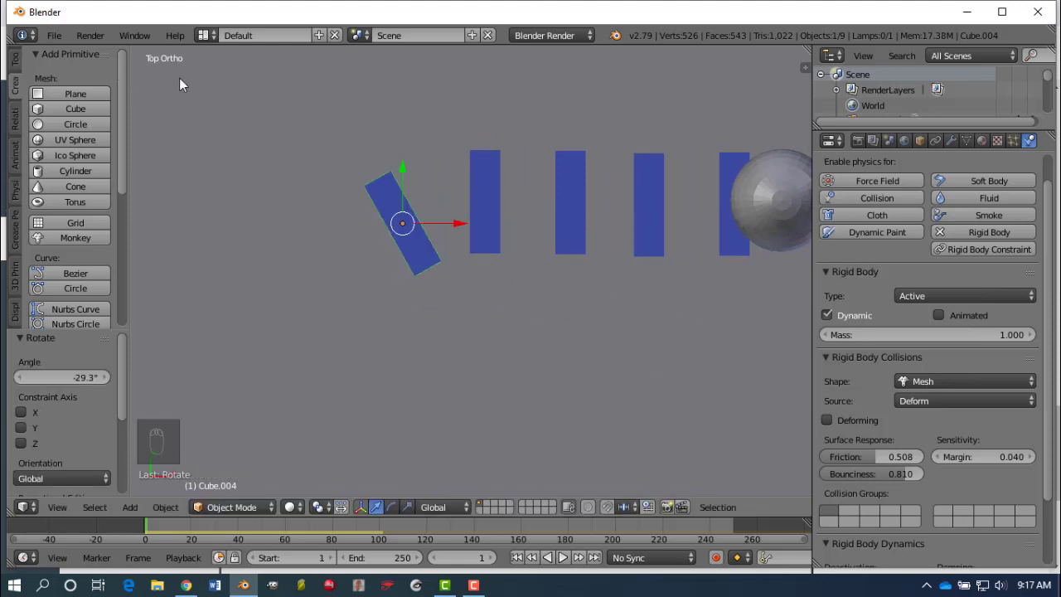
pyautogui.press('g')
pyautogui.click(529, 348)
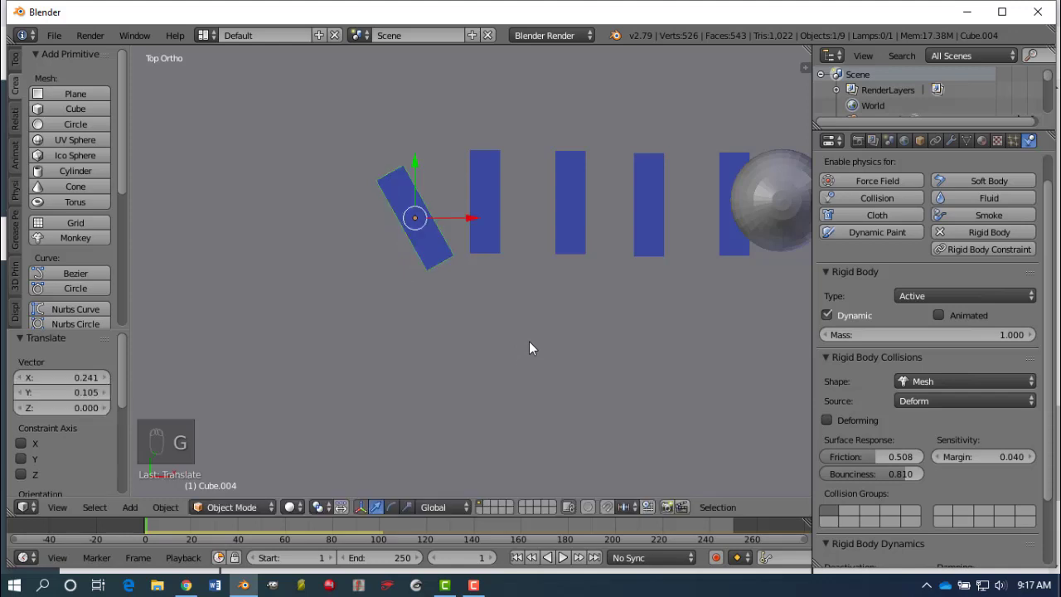
# Step: Duplicate the angled block about -1.236 units in X and -0.980 in Y, rotate it about -31°, and nudge it 0.316 units in X
pyautogui.hotkey('shift', 'd')
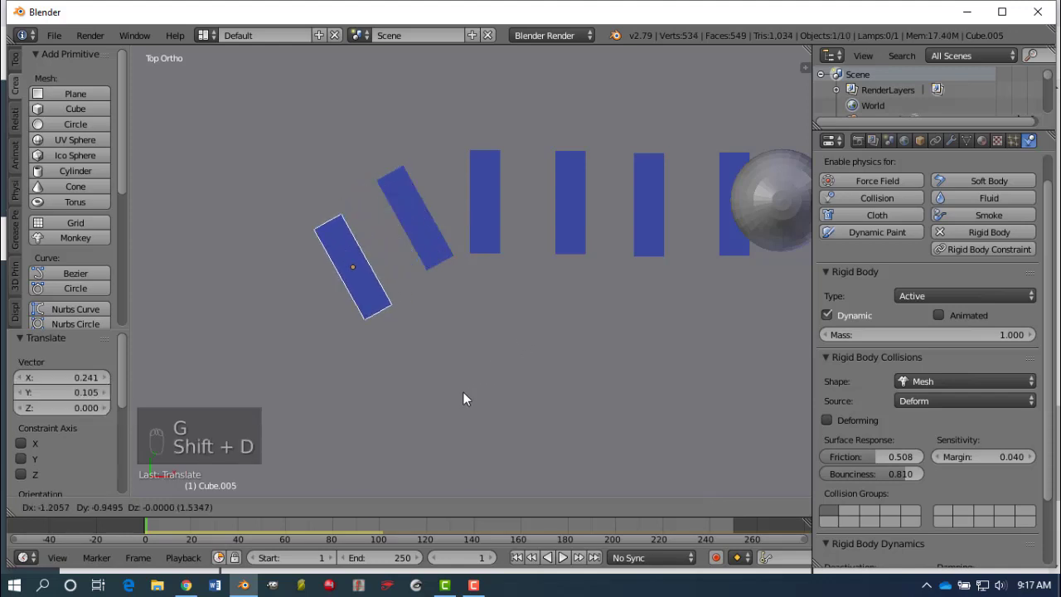
pyautogui.click(473, 394)
pyautogui.press('r')
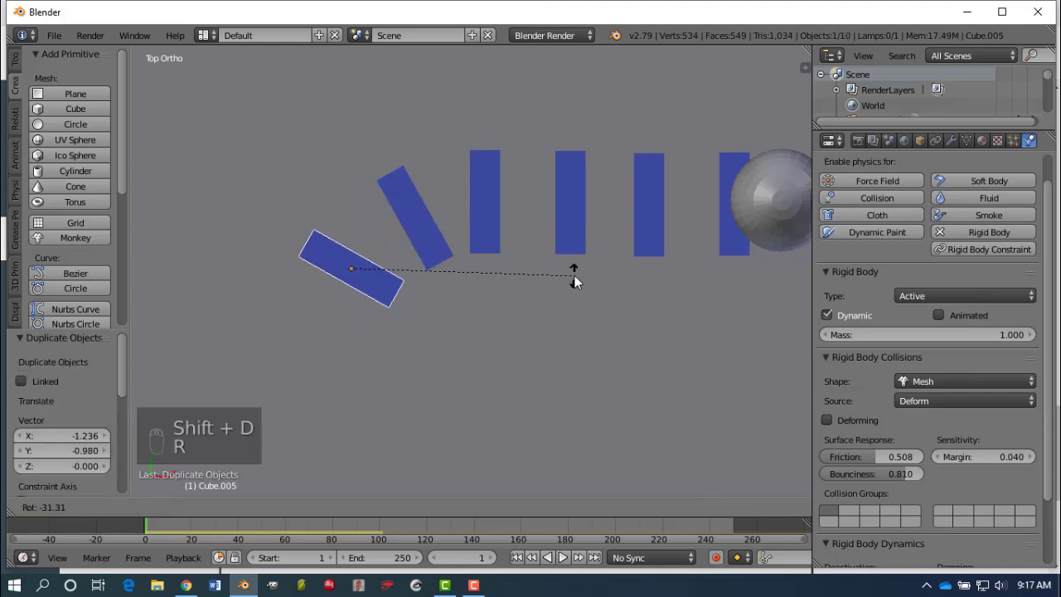
pyautogui.click(574, 275)
pyautogui.press('g')
pyautogui.click(536, 315)
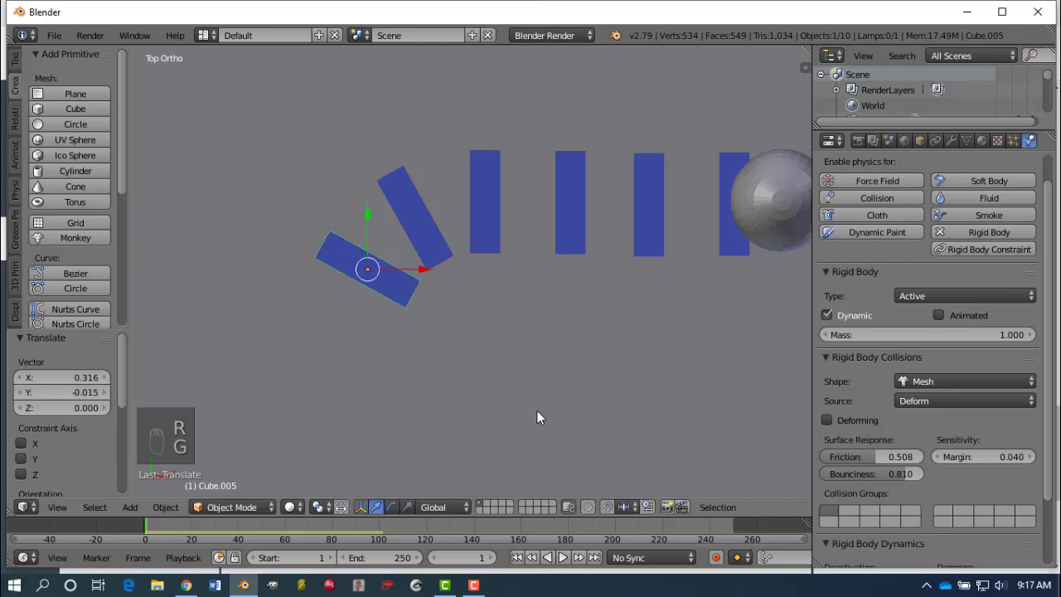
# Step: Orbit to a wider perspective, play the domino simulation, stop it, and return to frame 1
pyautogui.moveTo(537, 410); pyautogui.dragTo(463, 323, button='middle')
pyautogui.scroll(-4, 574, 334)
pyautogui.moveTo(573, 334); pyautogui.dragTo(650, 381, button='middle')
pyautogui.click(562, 559)
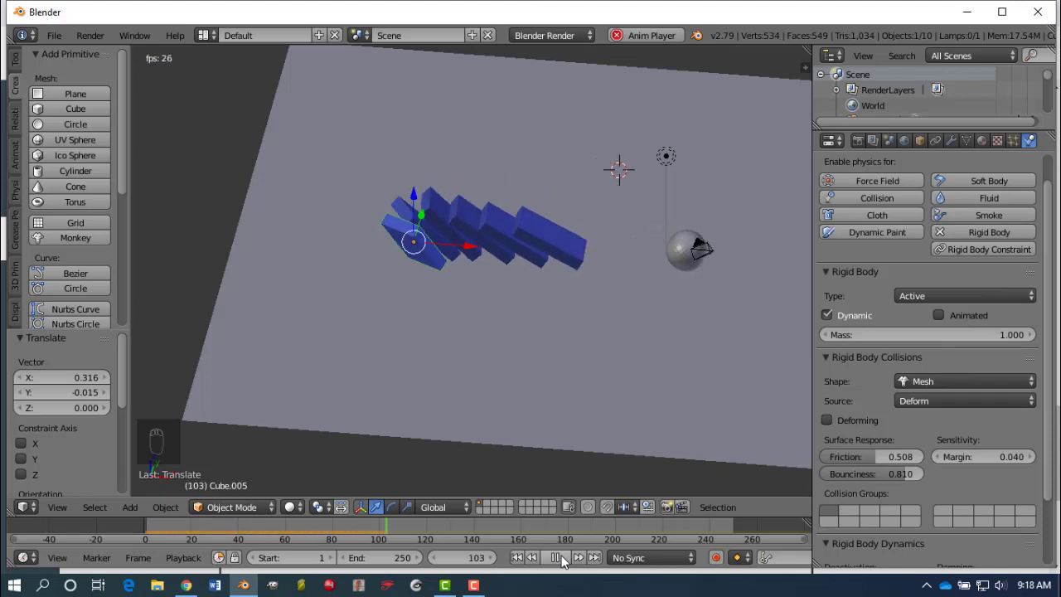
pyautogui.click(556, 557)
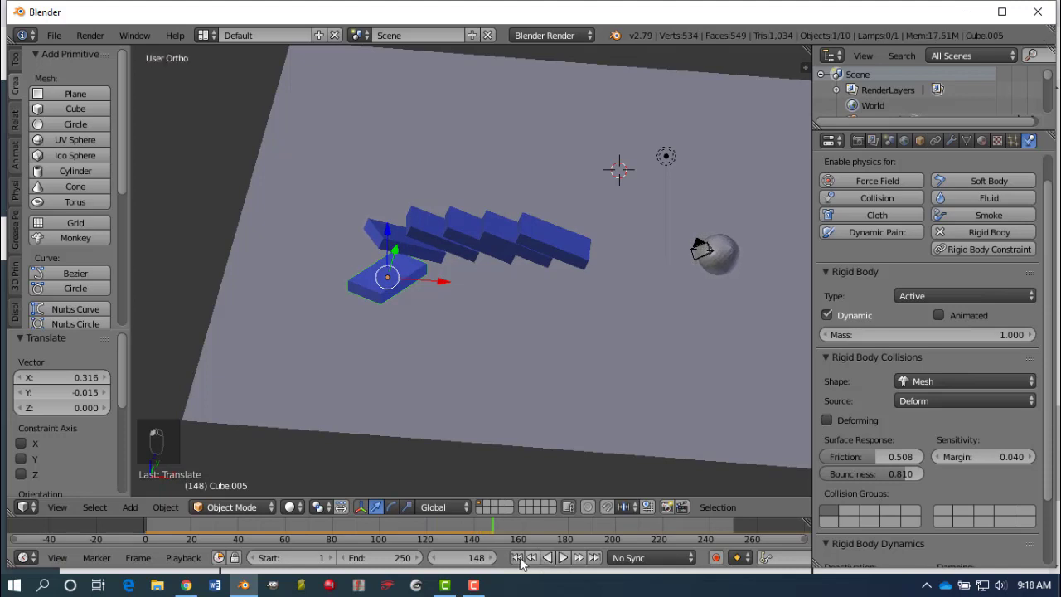
pyautogui.click(515, 557)
# Step: Examine the rigid body settings of the original block and its copies one by one
pyautogui.rightClick(579, 223)
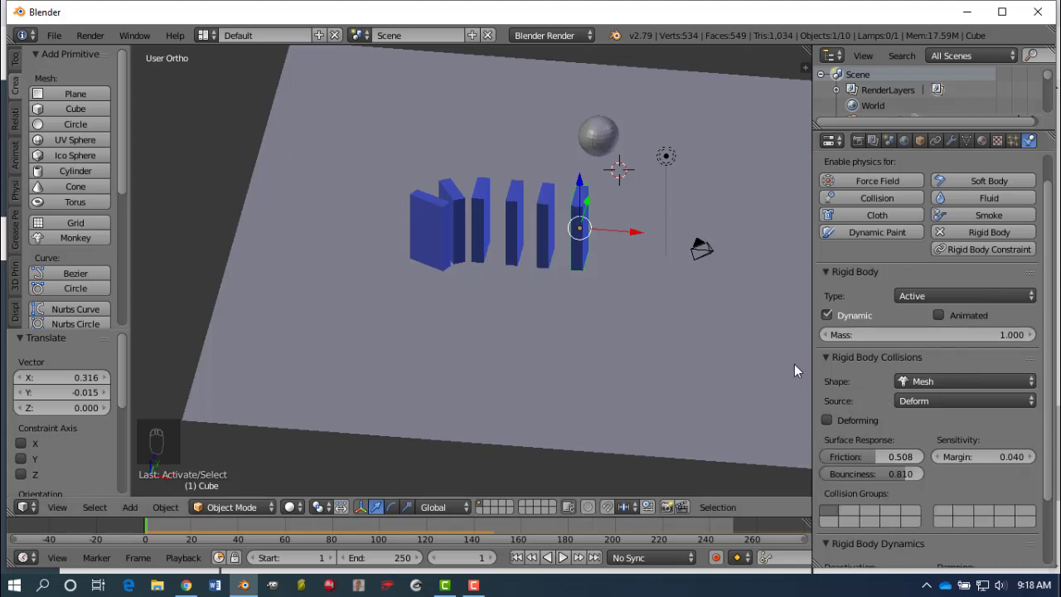
pyautogui.rightClick(544, 220)
pyautogui.rightClick(513, 217)
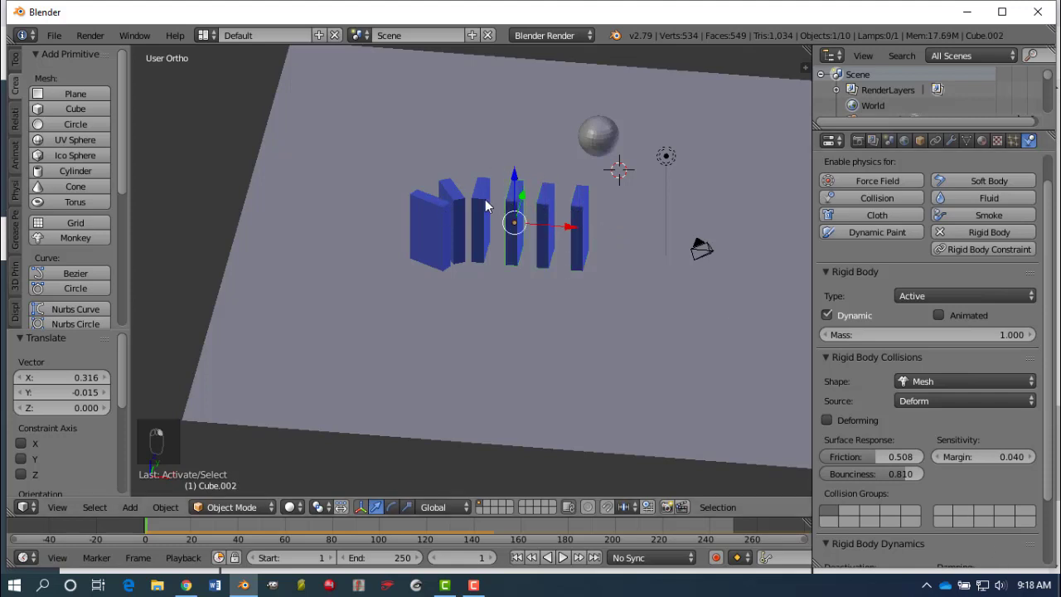
pyautogui.rightClick(484, 207)
pyautogui.rightClick(457, 205)
pyautogui.rightClick(448, 209)
pyautogui.rightClick(443, 213)
pyautogui.rightClick(468, 202)
pyautogui.rightClick(484, 208)
# Step: In the top view, duplicate the last angled block about -0.563 units in X and -1.613 in Y, and rotate the copy about -29.9°
pyautogui.press('KP_7')
pyautogui.rightClick(417, 271)
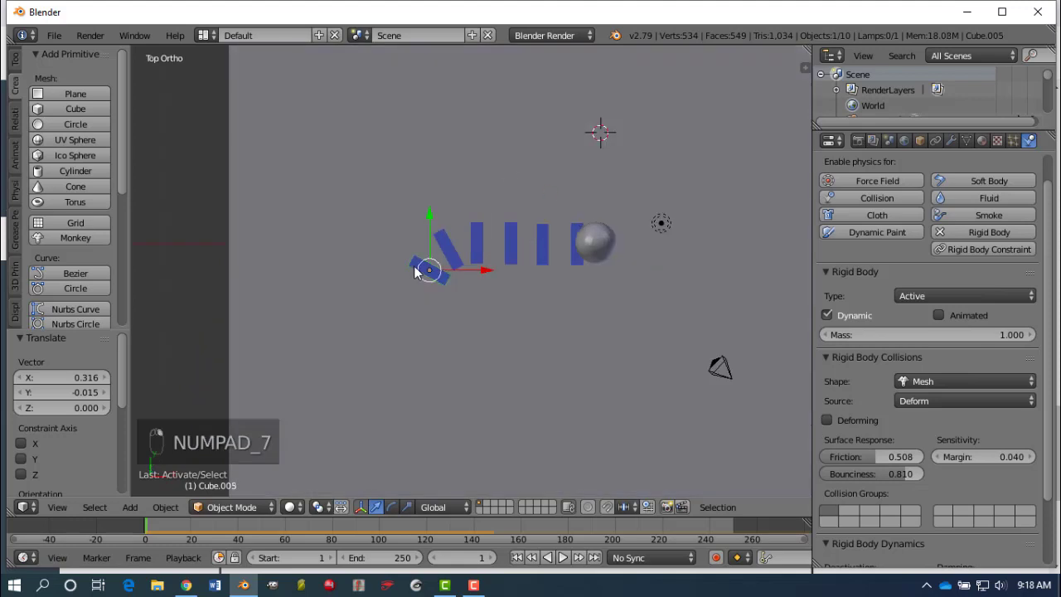
pyautogui.hotkey('shift', 'd')
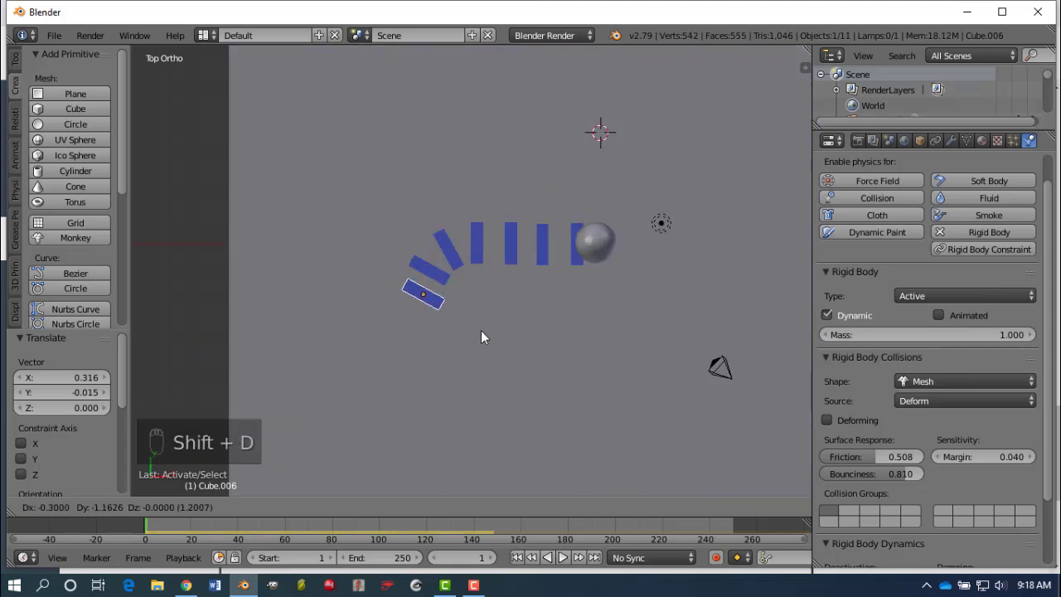
pyautogui.click(476, 345)
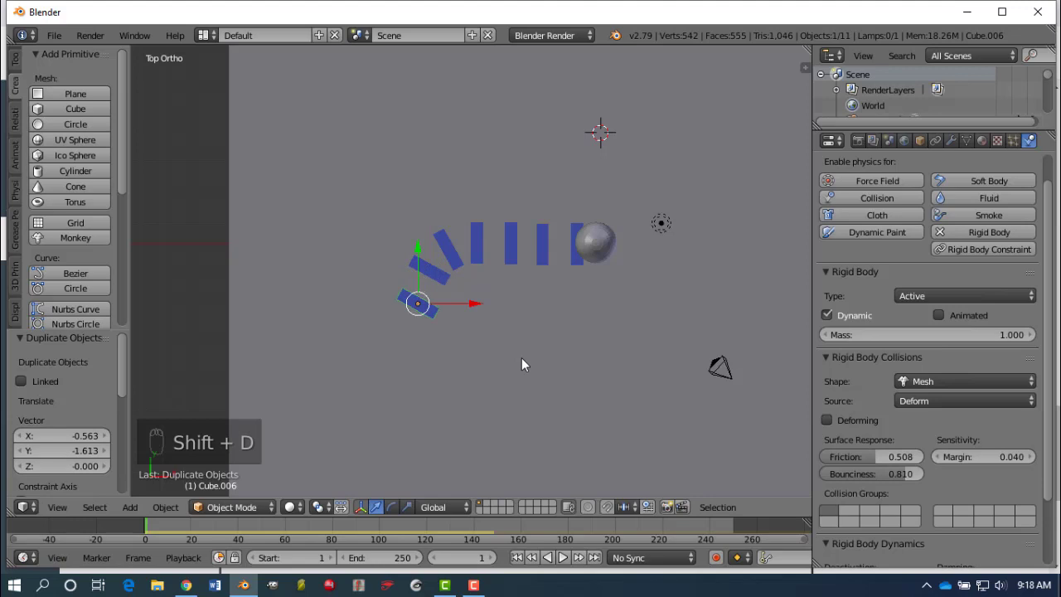
pyautogui.press('r')
pyautogui.click(540, 297)
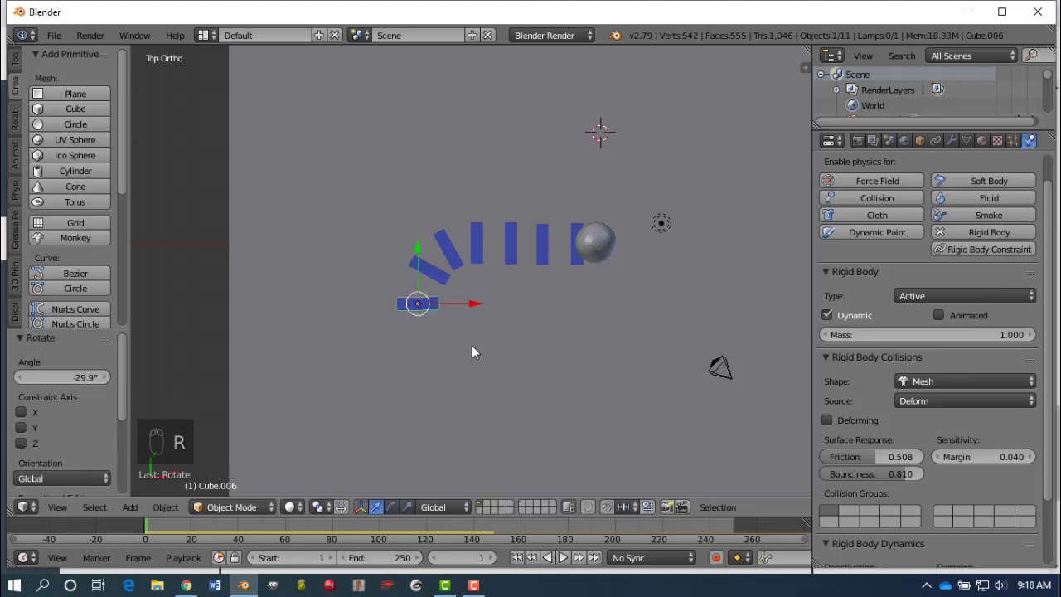
# Step: Nudge the newest block about 0.263 units in X and 0.225 in Y, then duplicate it about 0.375 in X and -1.763 in Y
pyautogui.press('g')
pyautogui.click(476, 347)
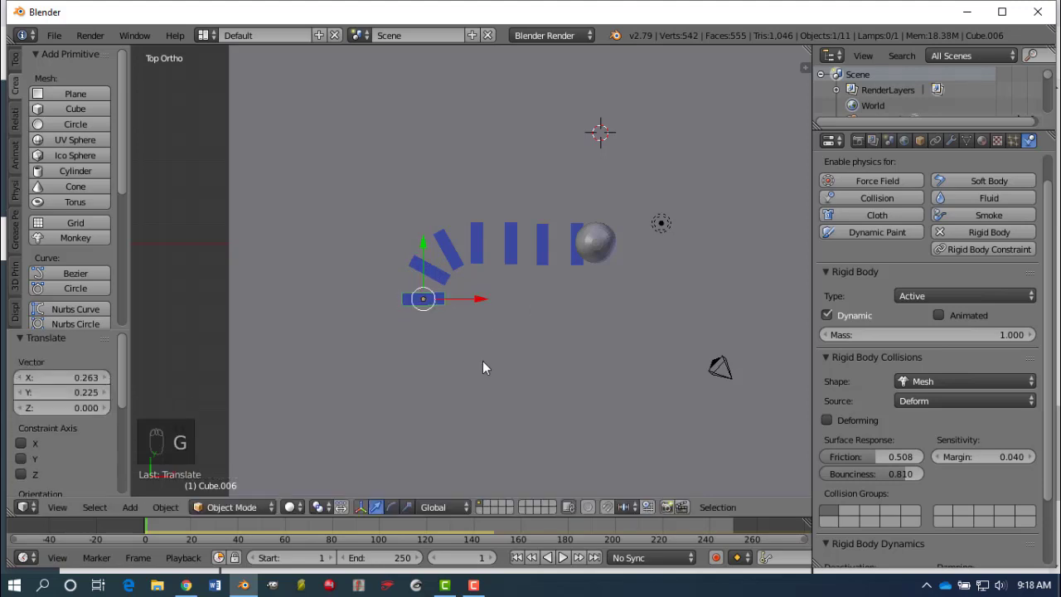
pyautogui.hotkey('shift', 'd')
pyautogui.click(491, 398)
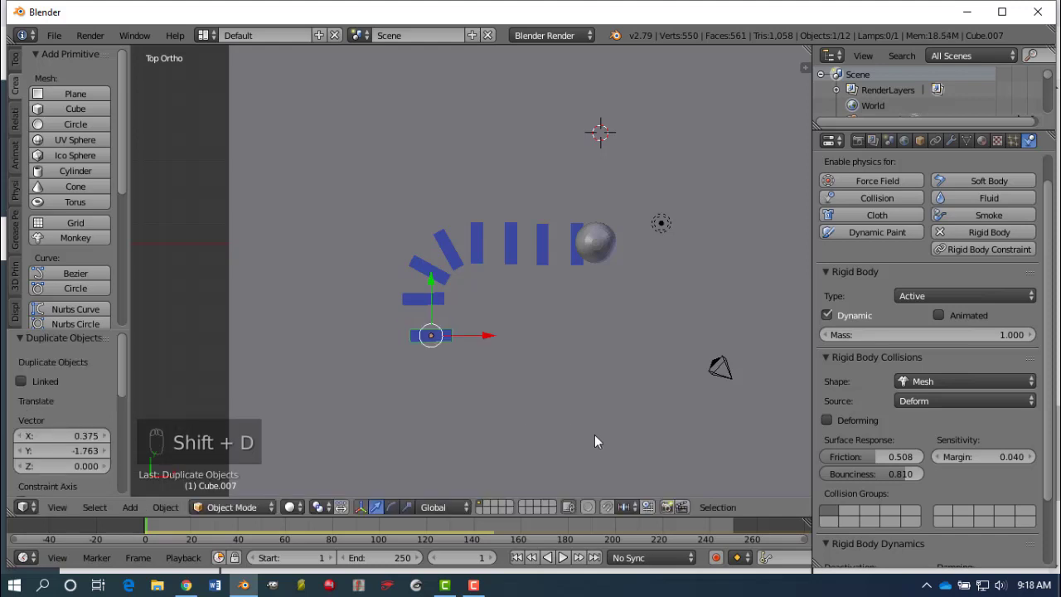
# Step: Rotate the new copy about -33.6° and nudge it about -0.075 units in X and 0.375 in Y to continue the curve
pyautogui.press('r')
pyautogui.click(569, 329)
pyautogui.press('g')
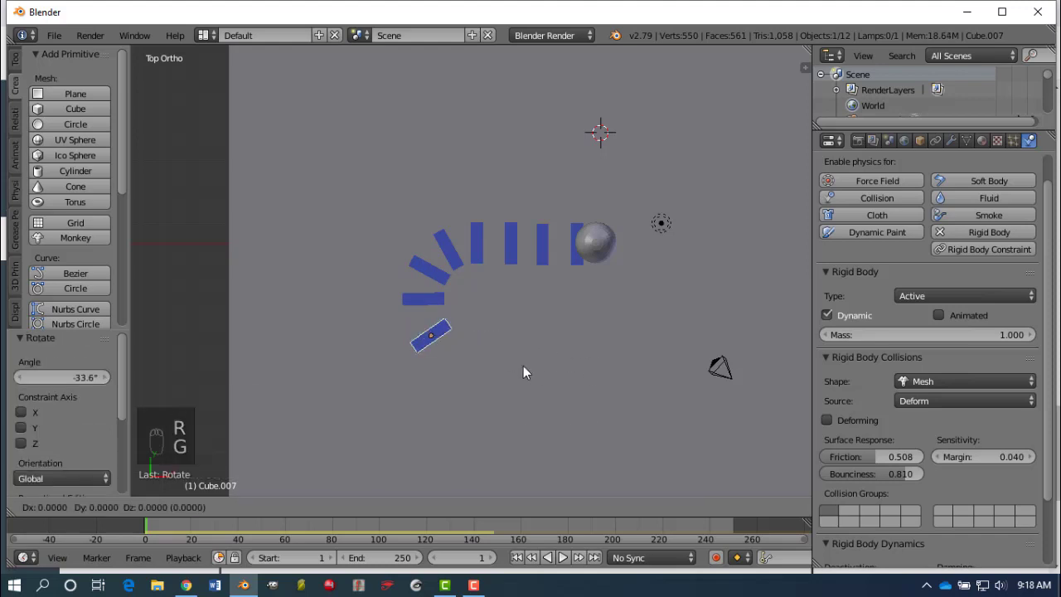
pyautogui.click(521, 359)
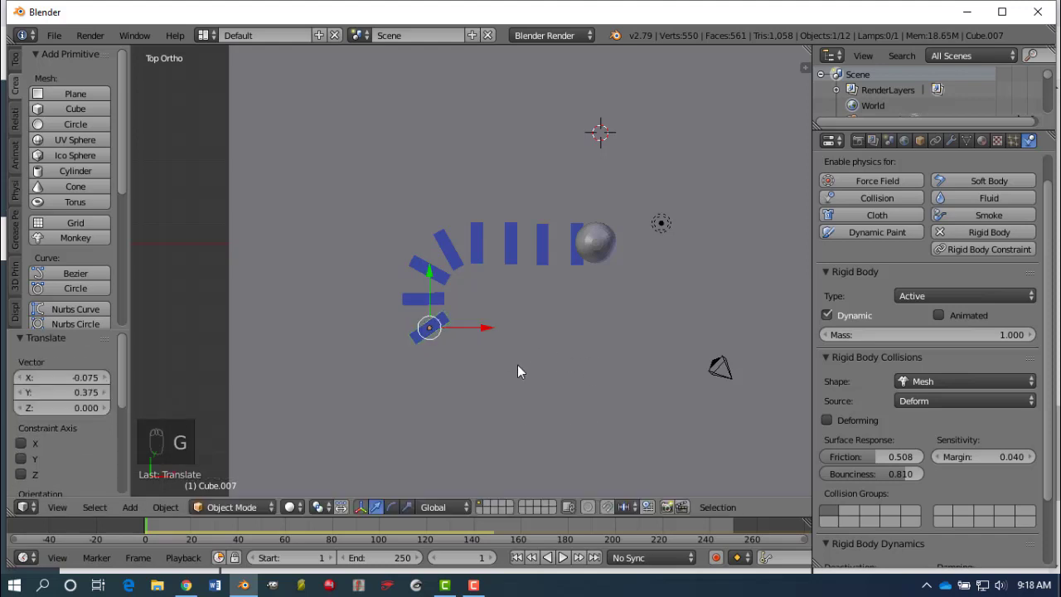
# Step: Duplicate the last block about 1.050 units in X and -1.238 in Y, rotate it about -37.3°, and nudge it 0.188 in X and 0.450 in Y
pyautogui.hotkey('shift', 'd')
pyautogui.click(538, 397)
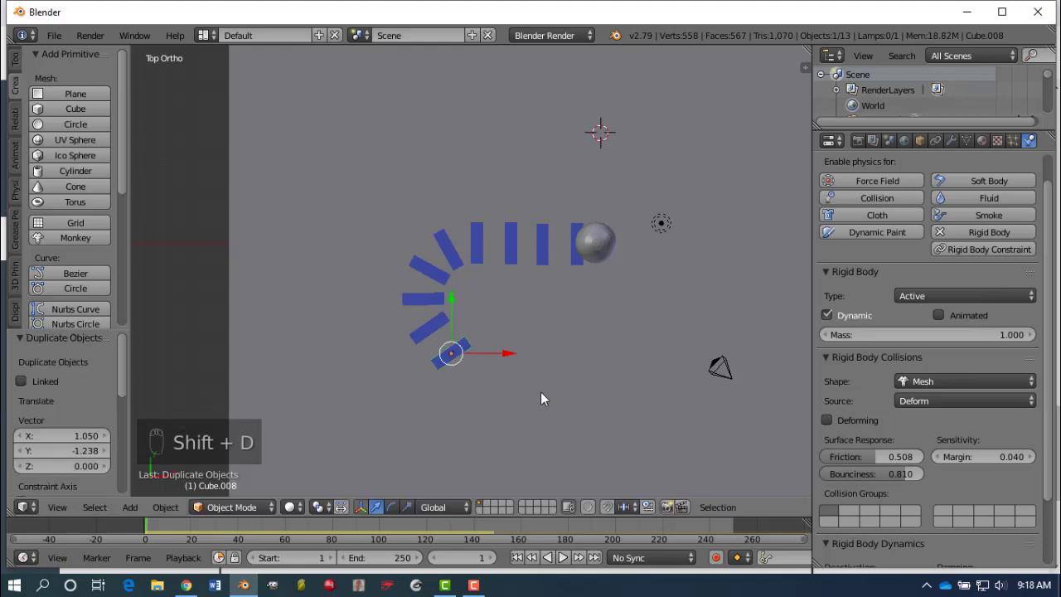
pyautogui.press('r')
pyautogui.click(558, 323)
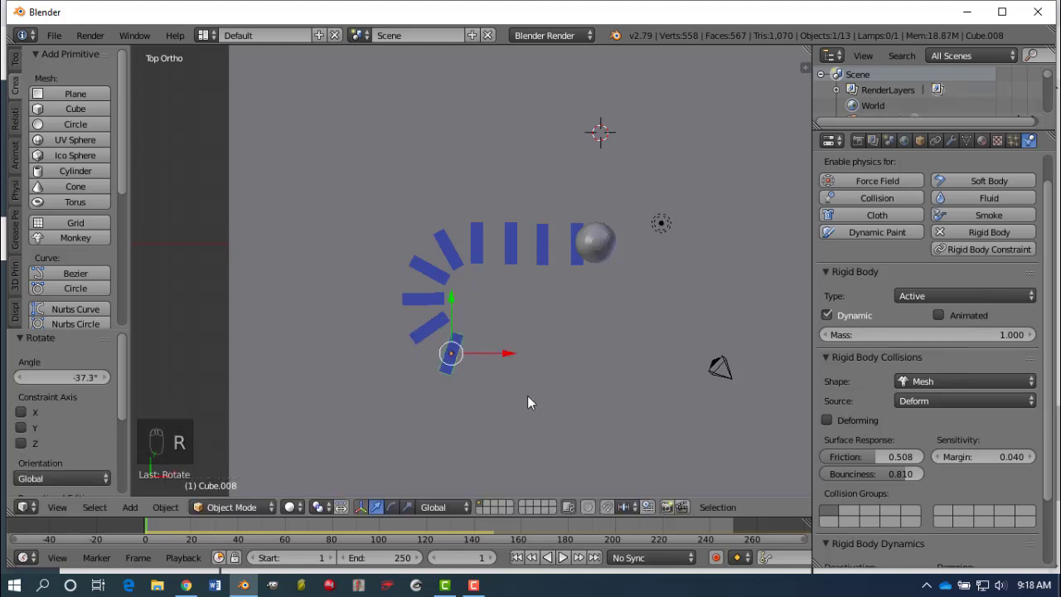
pyautogui.press('g')
pyautogui.click(529, 397)
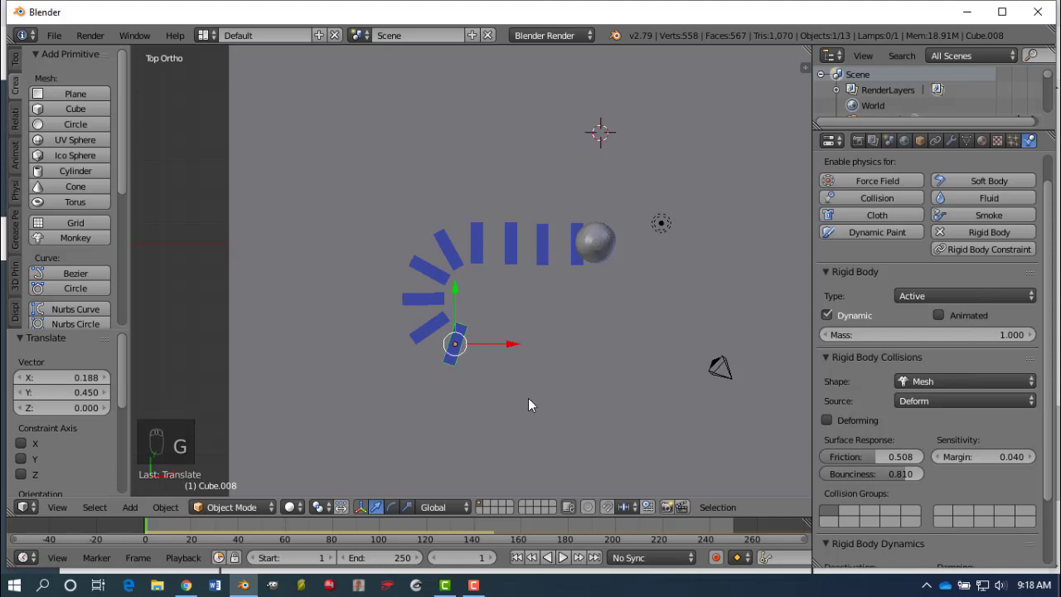
# Step: Duplicate the last block about 1.913 units in X and -0.563 in Y, rotate it about -16.9°, and shift it -0.450 in X and 0.375 in Y
pyautogui.hotkey('shift', 'd')
pyautogui.click(568, 409)
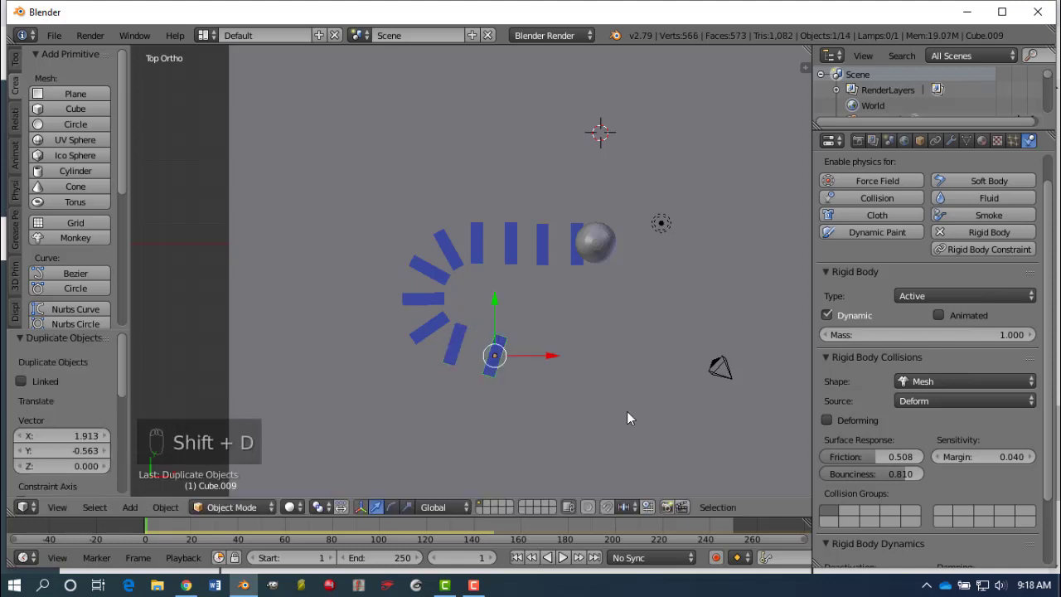
pyautogui.press('r')
pyautogui.click(631, 365)
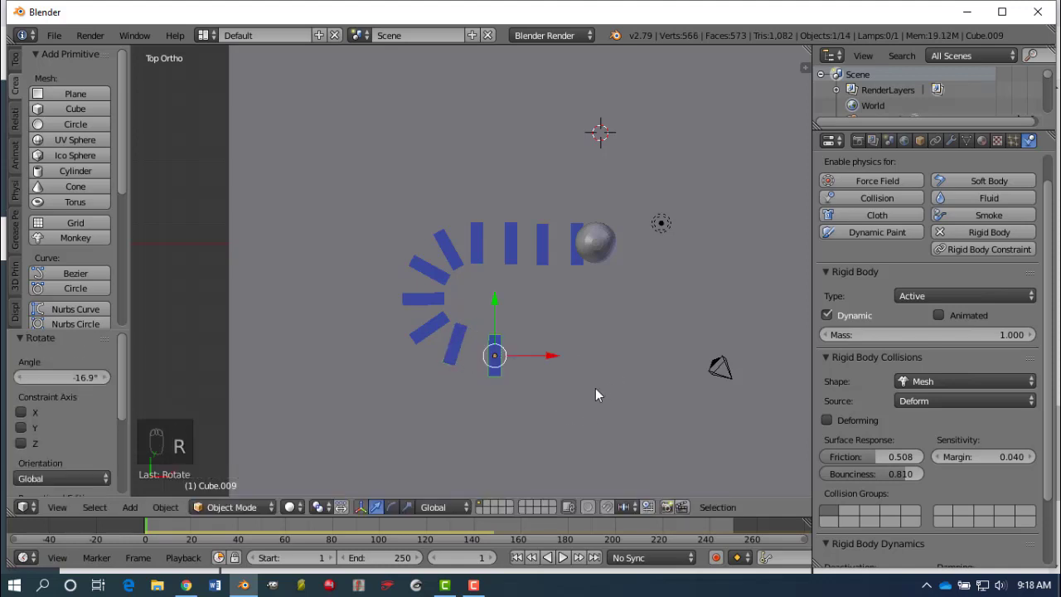
pyautogui.press('g')
pyautogui.click(584, 388)
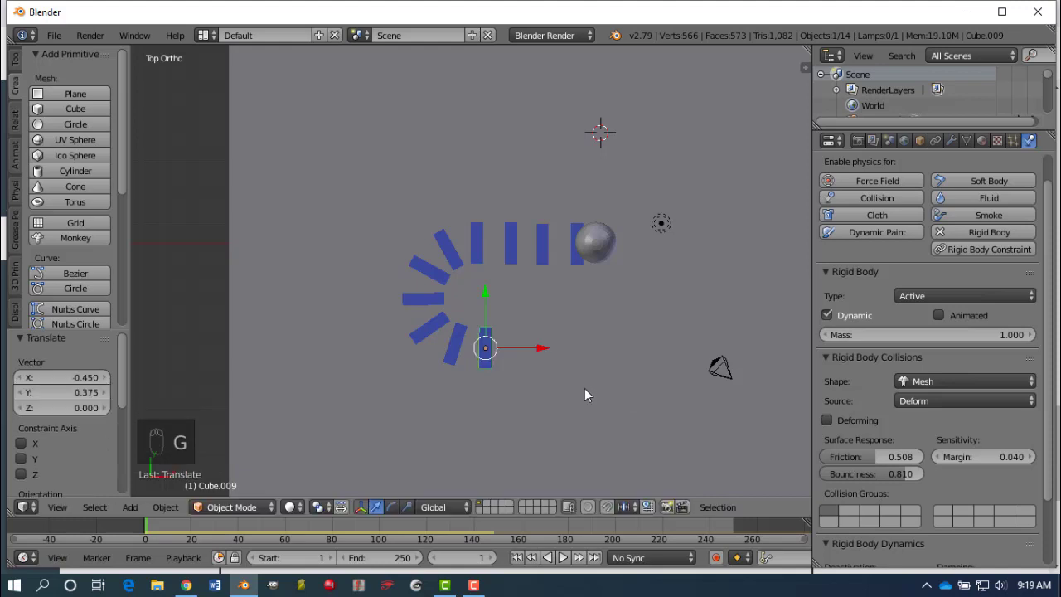
# Step: Extend the row with three successive duplicates of the last upright block, each about 1.6 units further in X
pyautogui.hotkey('shift', 'd')
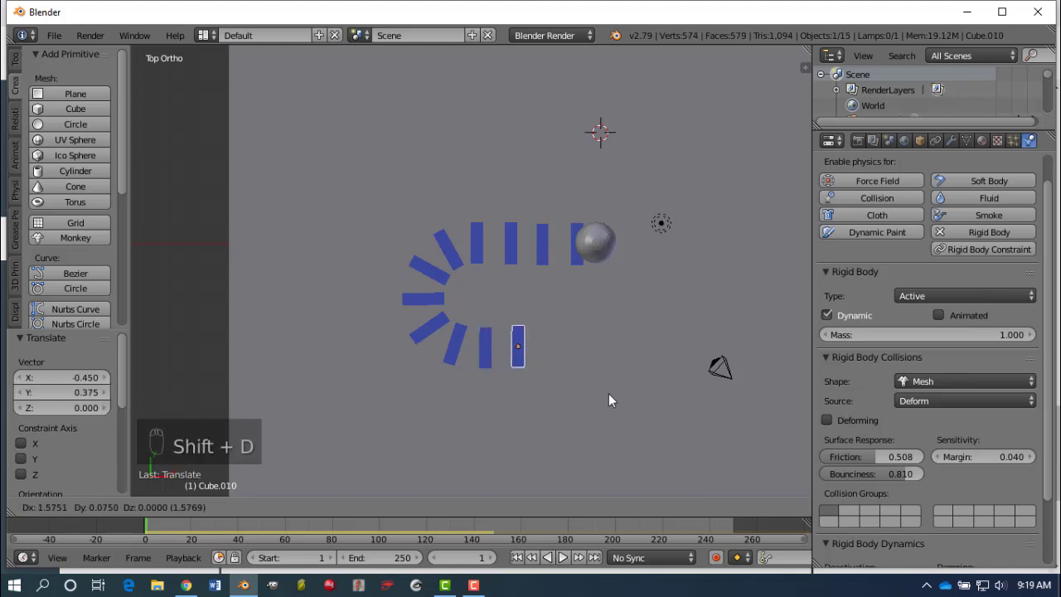
pyautogui.click(609, 394)
pyautogui.hotkey('shift', 'd')
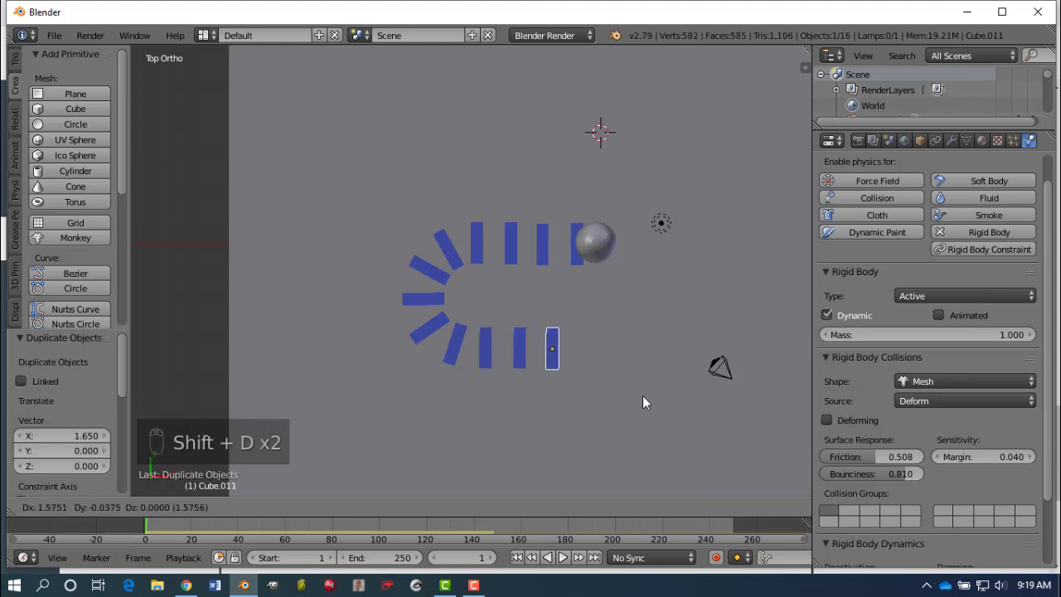
pyautogui.click(642, 396)
pyautogui.hotkey('shift', 'd')
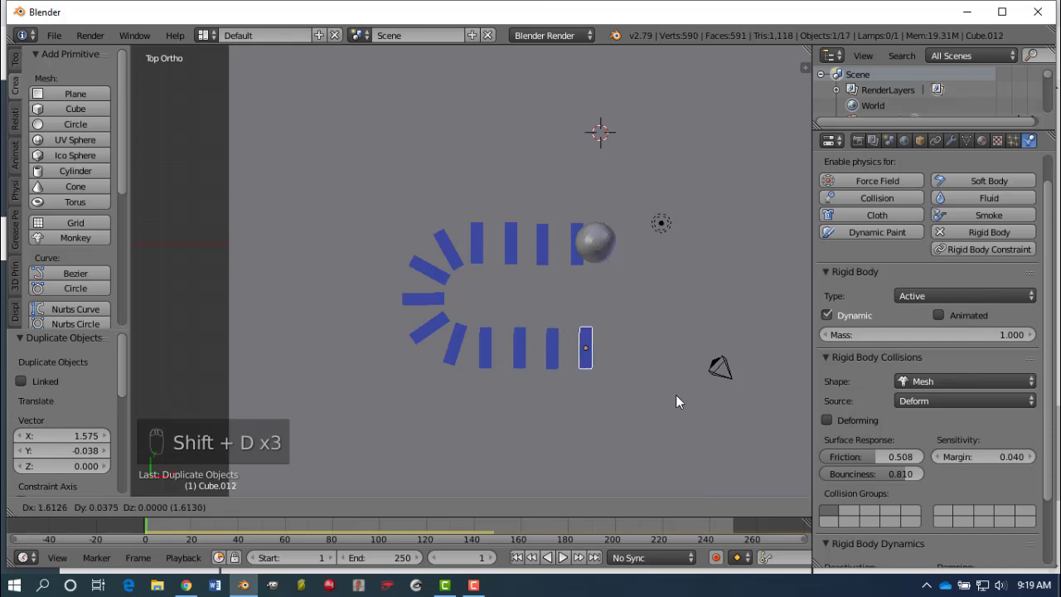
pyautogui.click(675, 395)
# Step: Play the domino simulation from an angled perspective, stop it, and return to frame 1
pyautogui.moveTo(661, 444); pyautogui.dragTo(540, 320, button='middle')
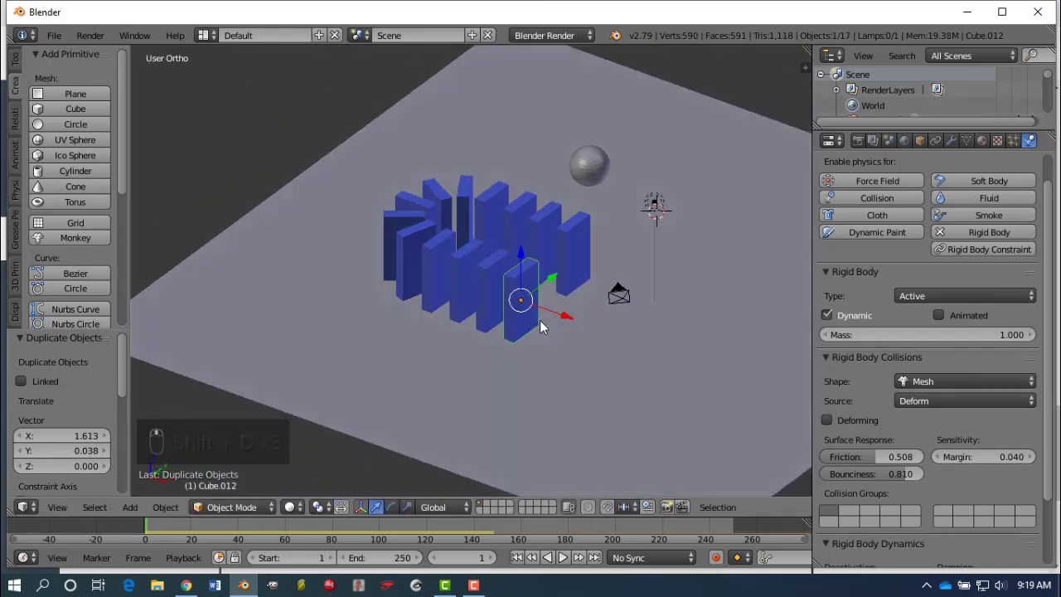
pyautogui.click(563, 557)
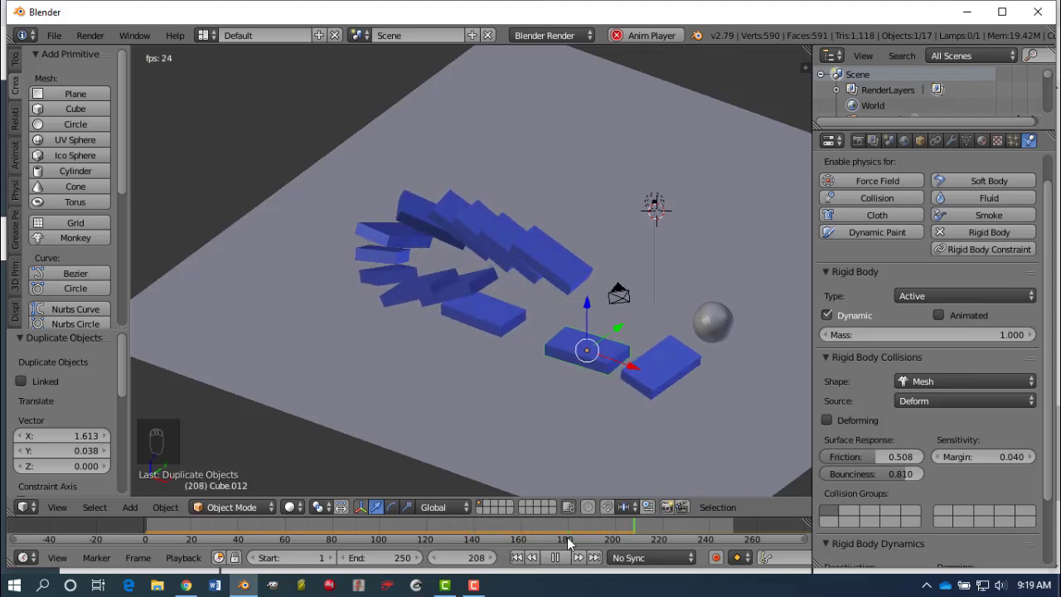
pyautogui.click(555, 557)
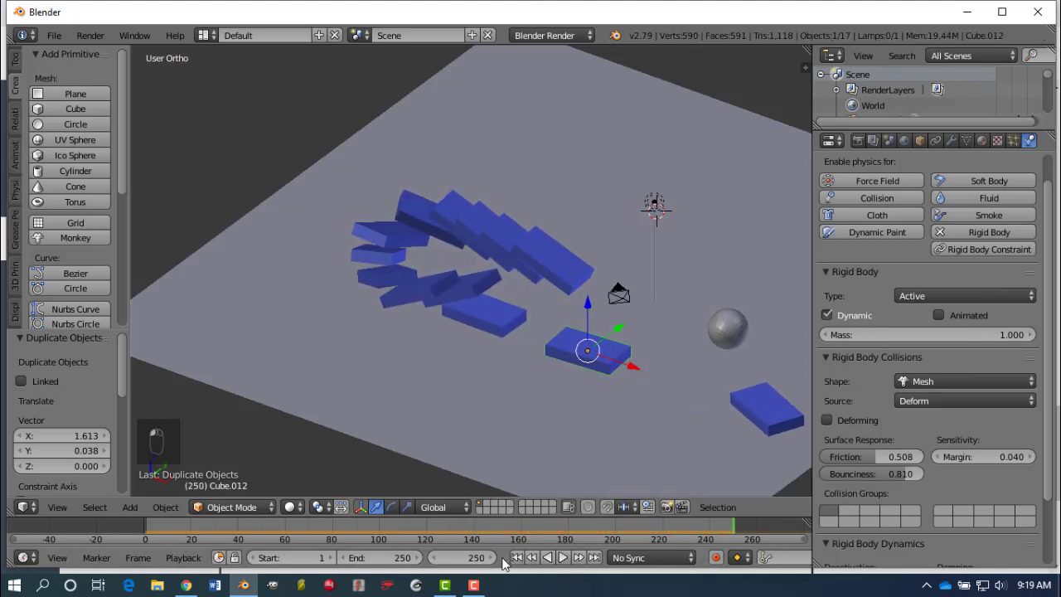
pyautogui.click(516, 557)
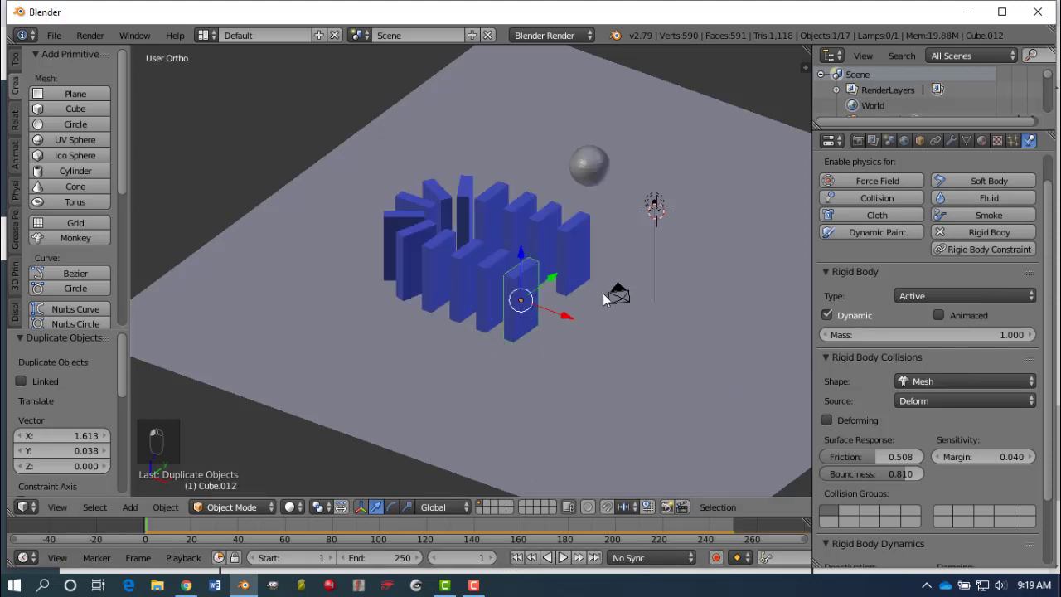
# Step: Add a cylinder at the 3D cursor and set its cap fill type to Nothing to make an open tube
pyautogui.scroll(-1, 577, 290)
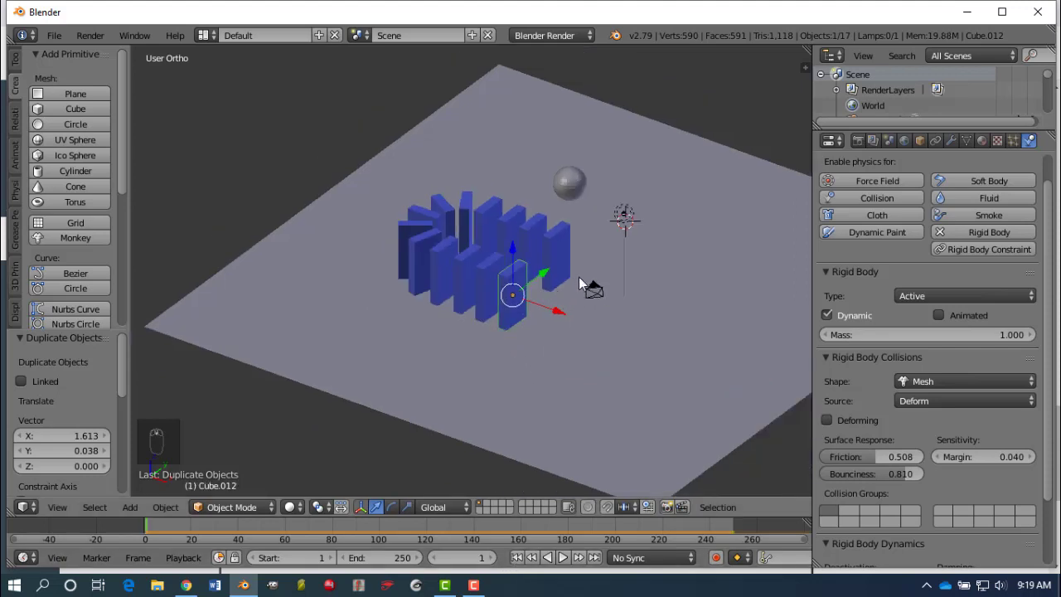
pyautogui.keyDown('shift'); pyautogui.moveTo(579, 277); pyautogui.dragTo(535, 276, button='middle'); pyautogui.keyUp('shift')
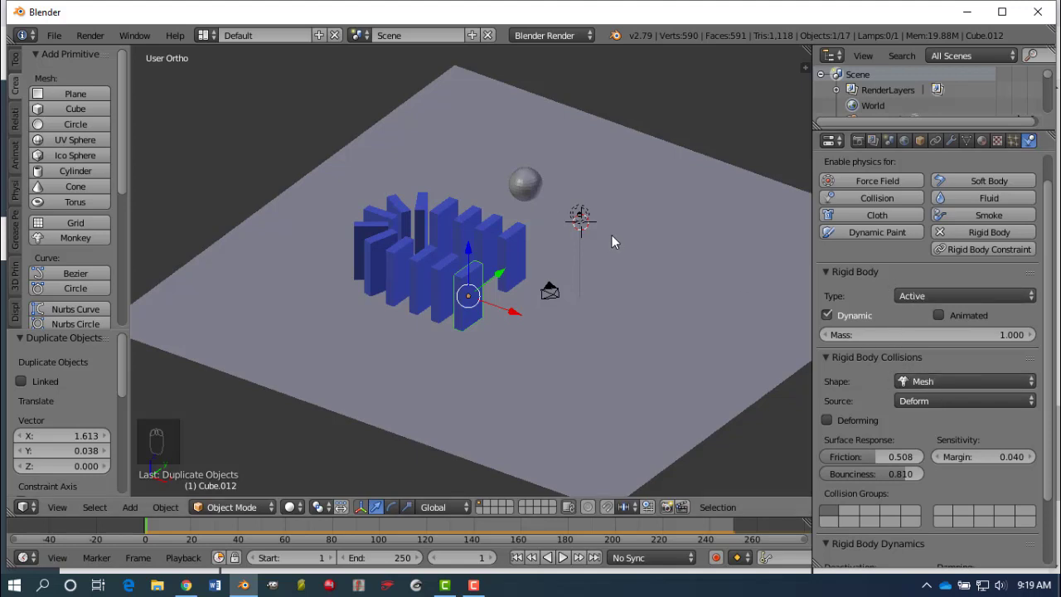
pyautogui.scroll(-1, 539, 224)
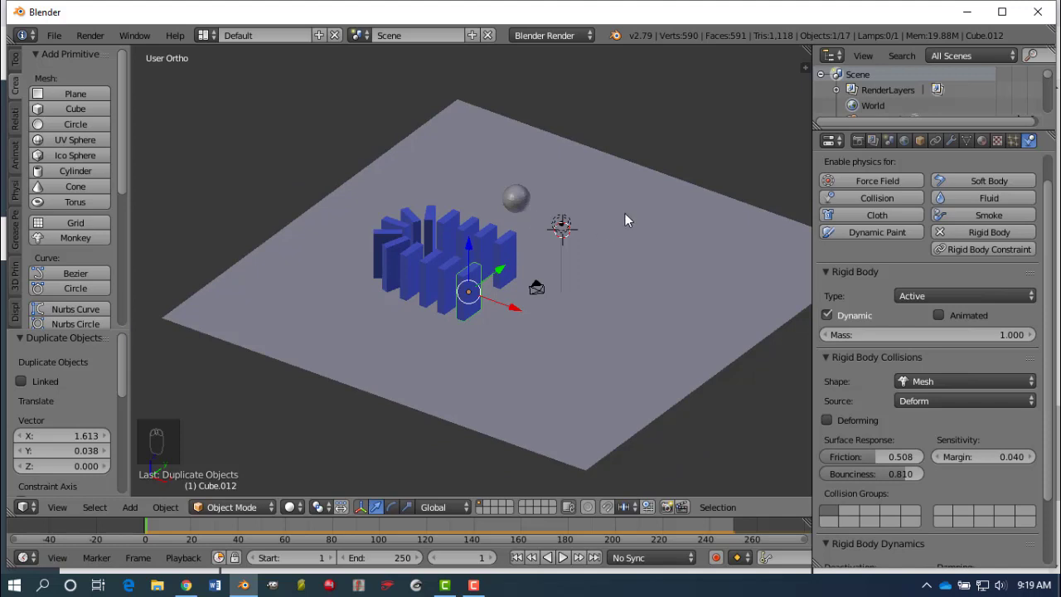
pyautogui.moveTo(625, 213); pyautogui.dragTo(638, 149, button='middle')
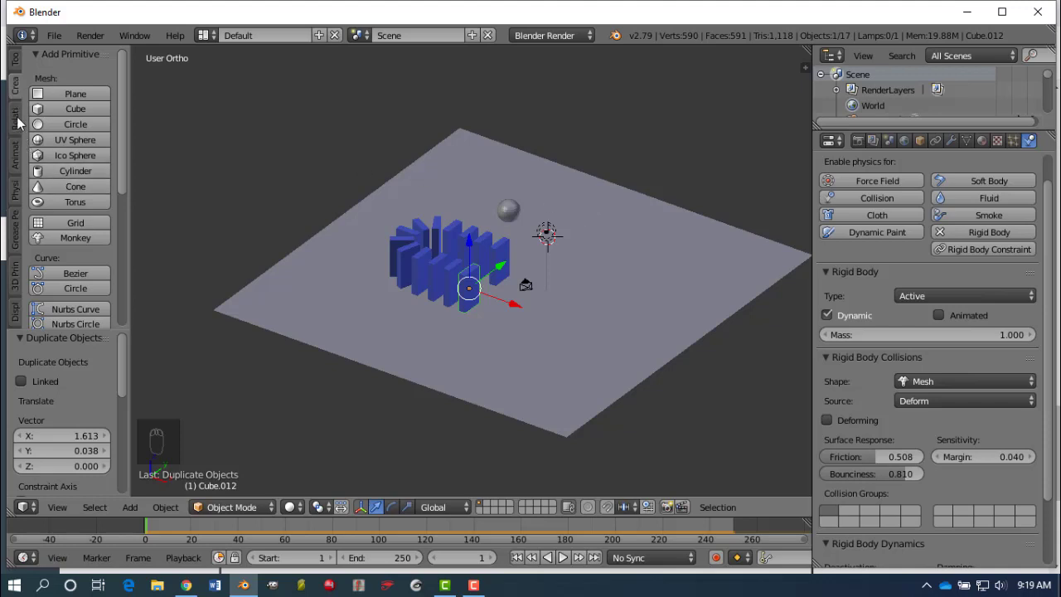
pyautogui.click(72, 171)
pyautogui.scroll(5, 569, 268)
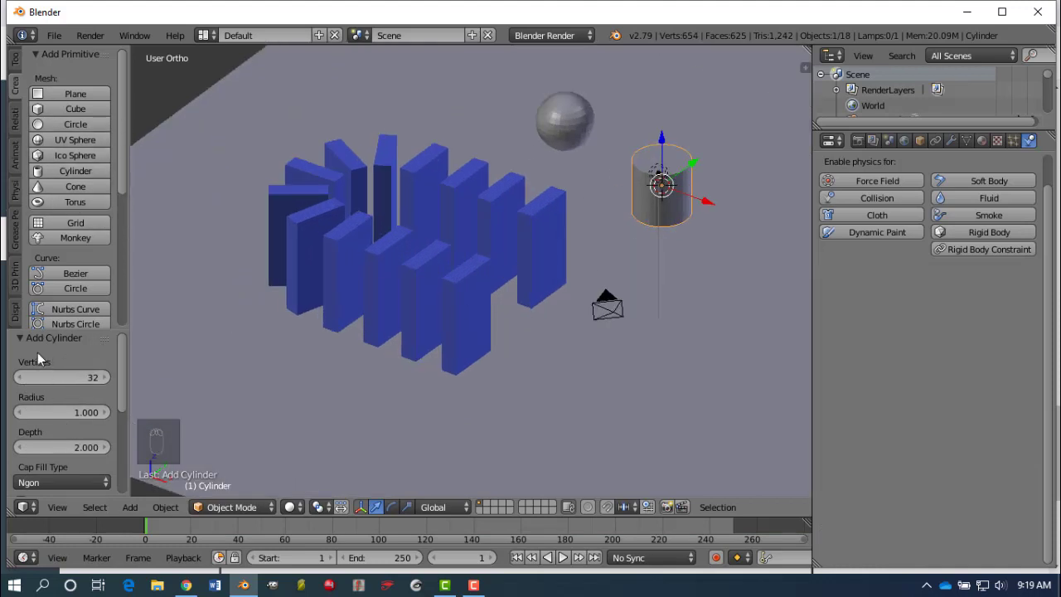
pyautogui.scroll(-4, 76, 384)
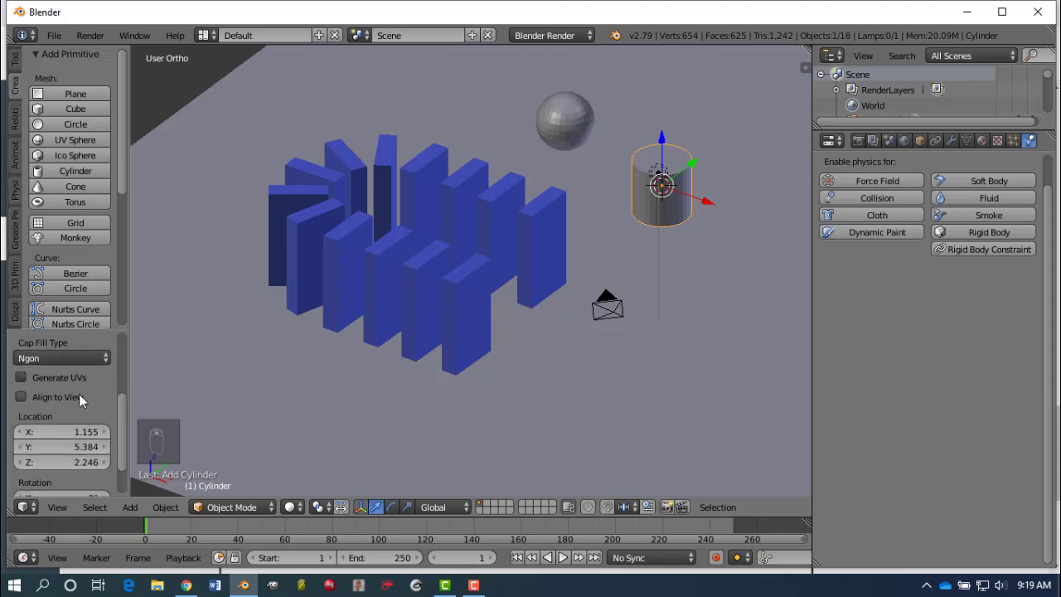
pyautogui.scroll(4, 78, 394)
pyautogui.scroll(-3, 76, 406)
pyautogui.scroll(3, 76, 411)
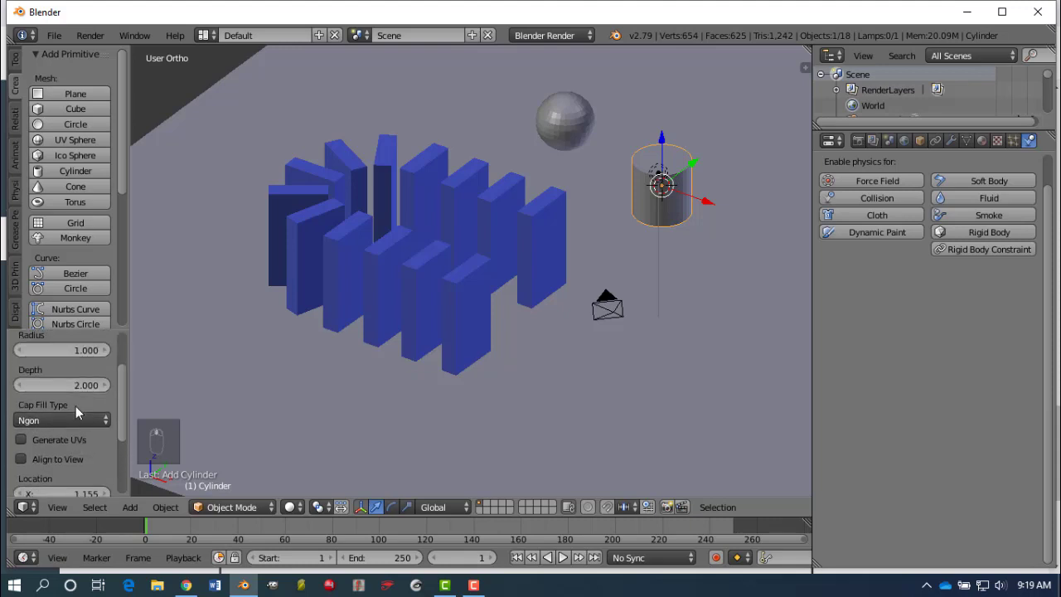
pyautogui.scroll(-3, 75, 423)
pyautogui.click(36, 421)
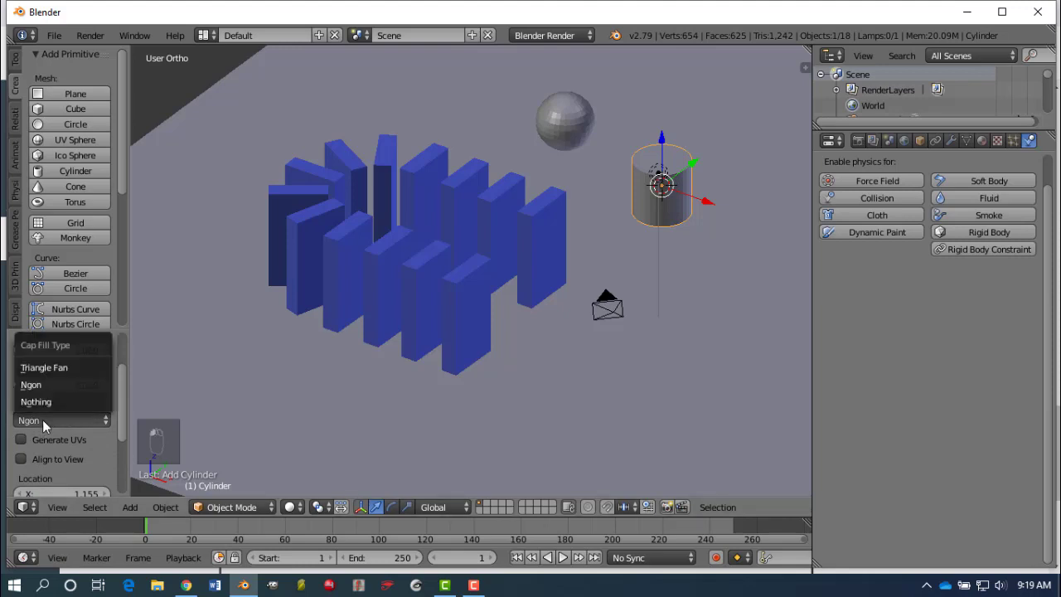
pyautogui.click(36, 402)
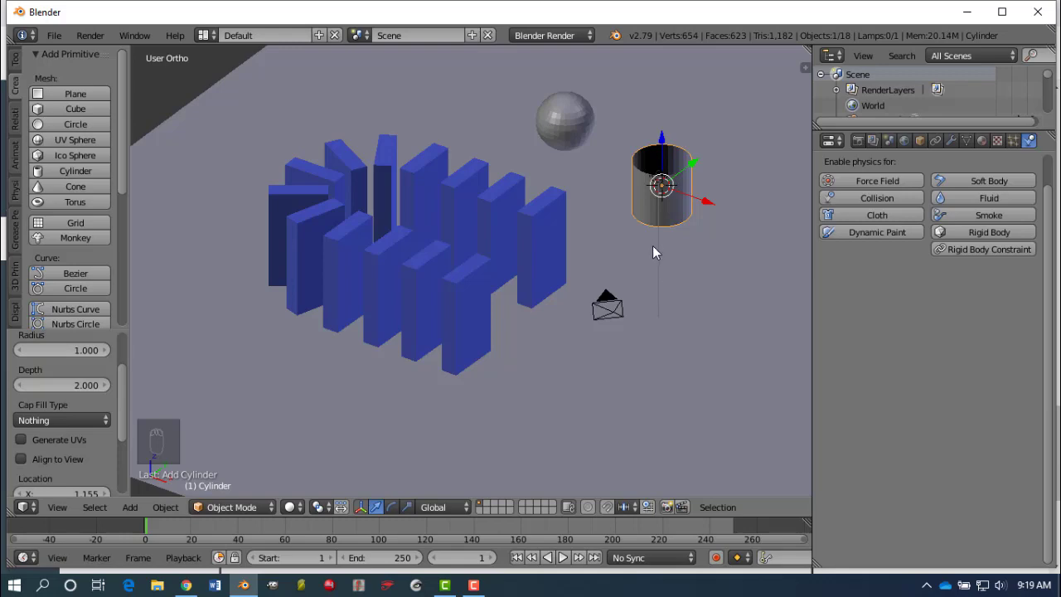
# Step: Move the open cylinder about 1.667 units along X and scale it uniformly by about 1.364
pyautogui.moveTo(653, 245); pyautogui.dragTo(654, 267, button='middle')
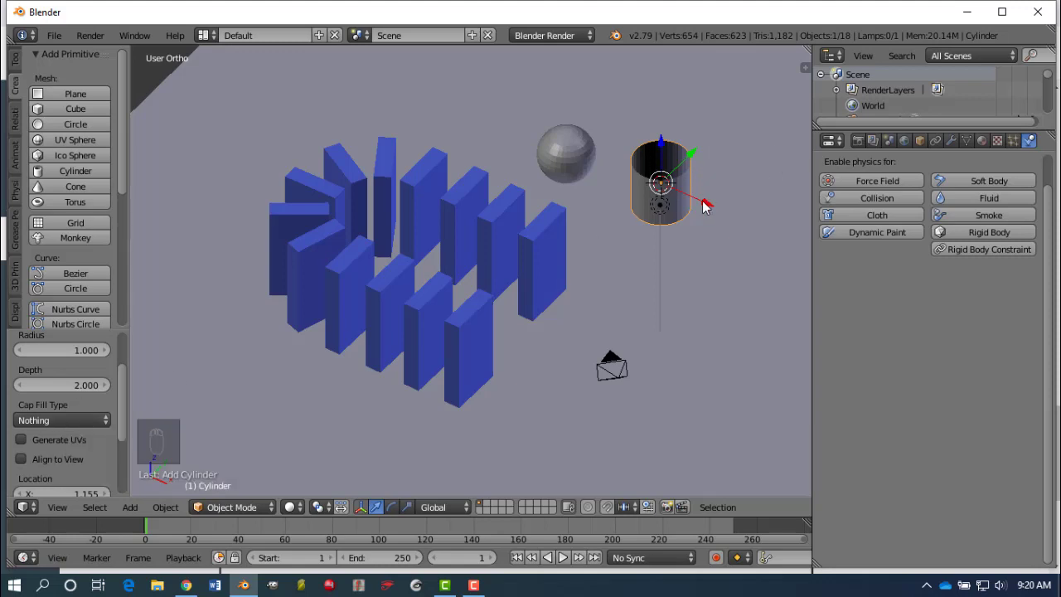
pyautogui.moveTo(703, 205); pyautogui.dragTo(744, 224)
pyautogui.scroll(-1, 61, 392)
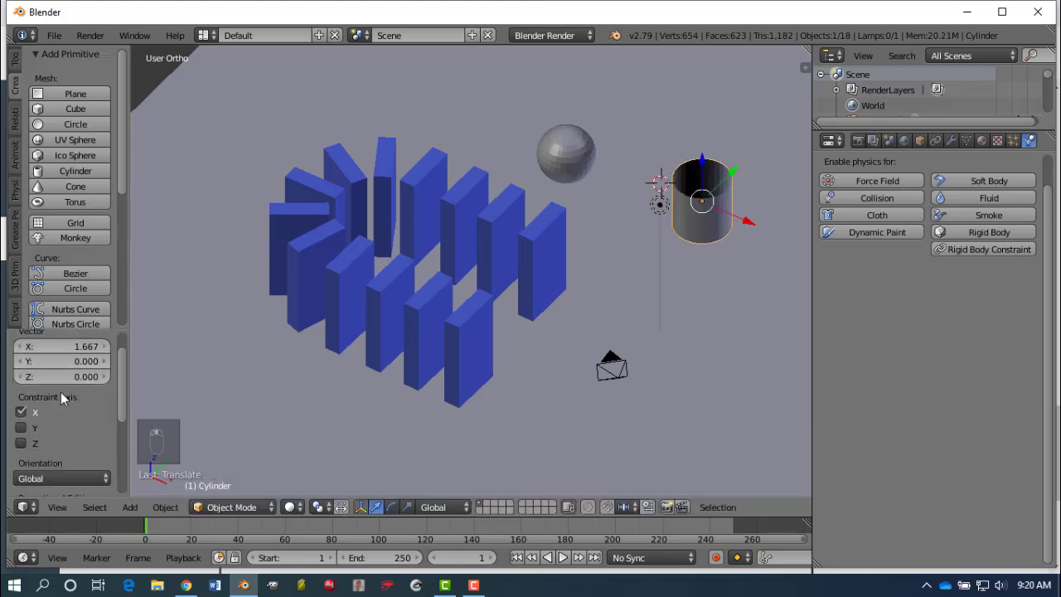
pyautogui.scroll(-2, 60, 392)
pyautogui.scroll(4, 61, 392)
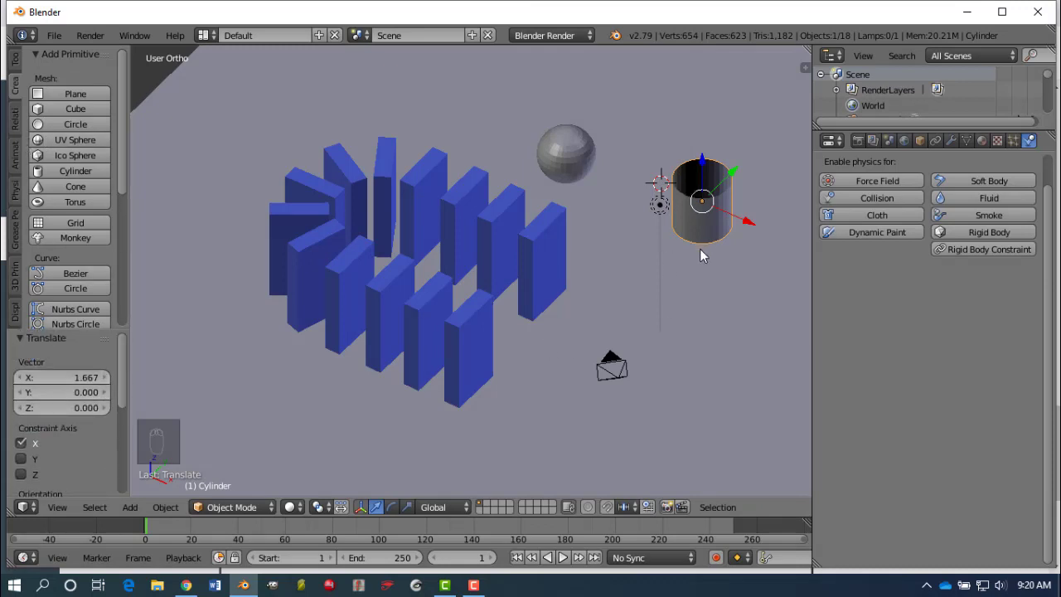
pyautogui.scroll(-1, 700, 249)
pyautogui.press('s')
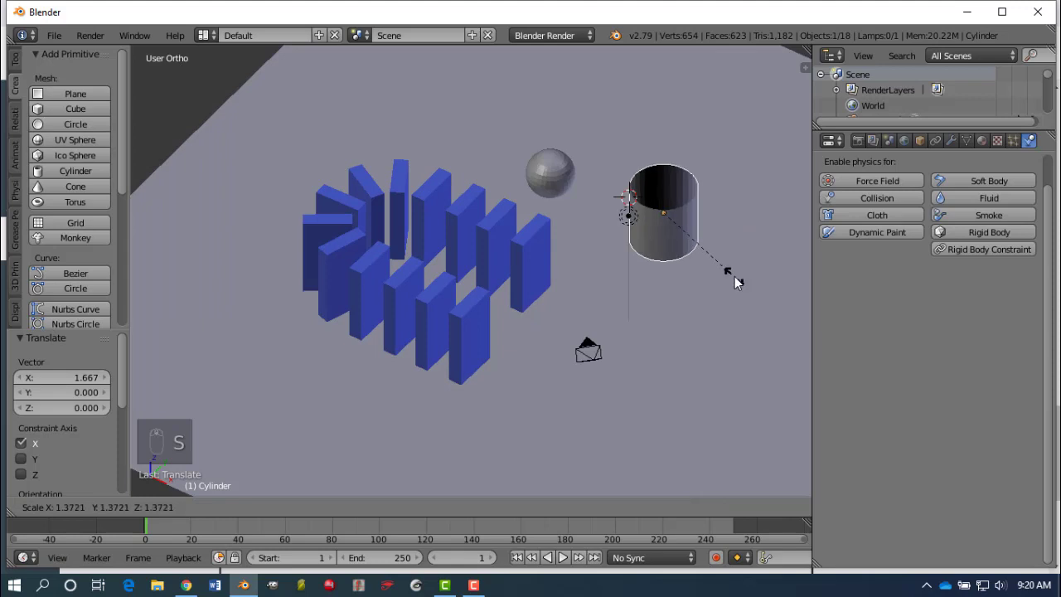
pyautogui.click(731, 282)
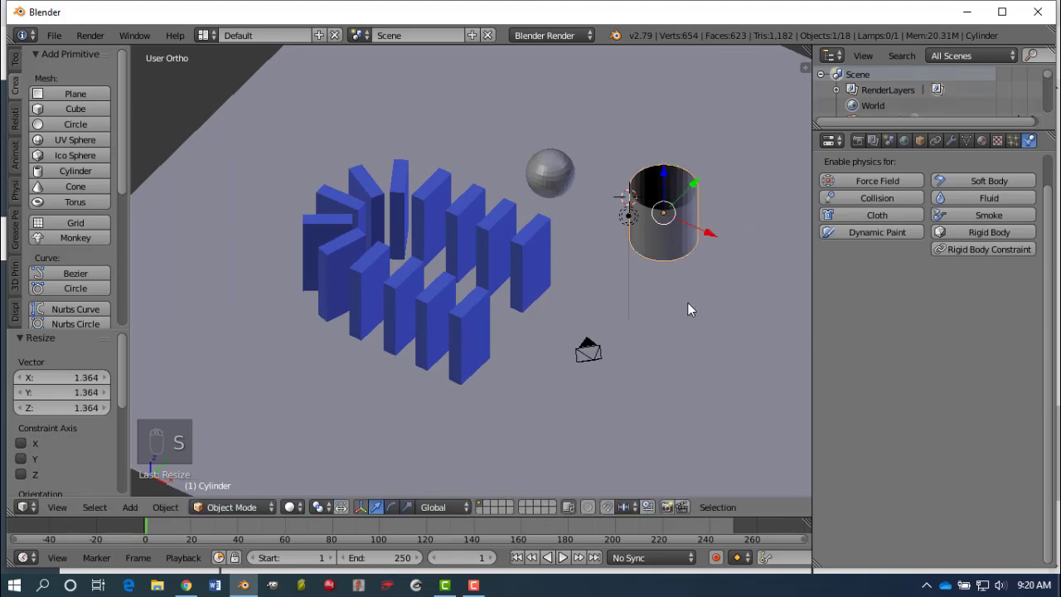
# Step: Stretch the cylinder along Z by a factor of about 6.025 and check it in the right and front views
pyautogui.press('s')
pyautogui.press('z')
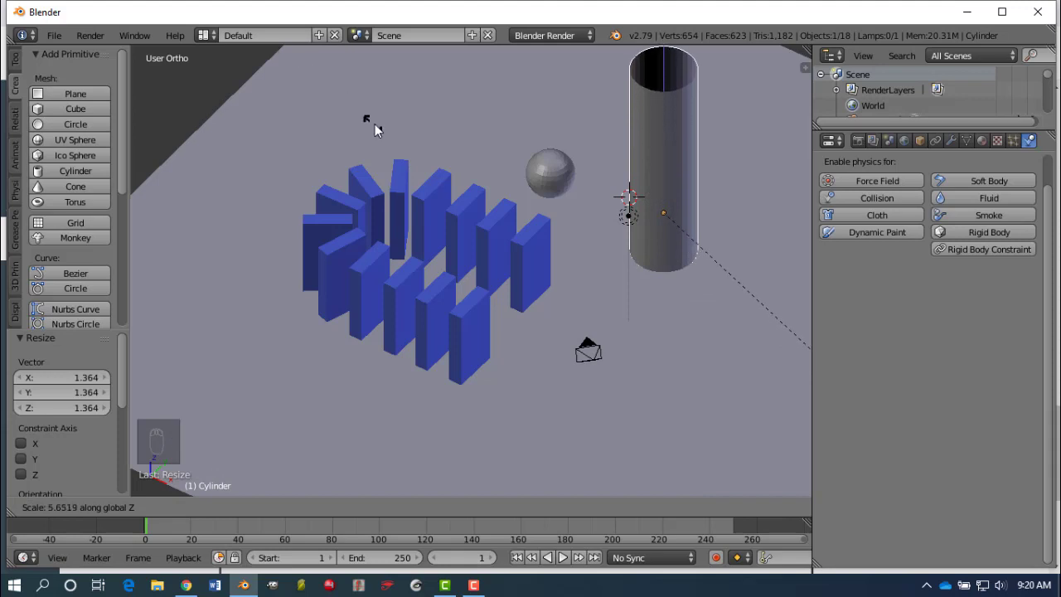
pyautogui.click(402, 145)
pyautogui.scroll(-1, 512, 282)
pyautogui.scroll(-3, 514, 293)
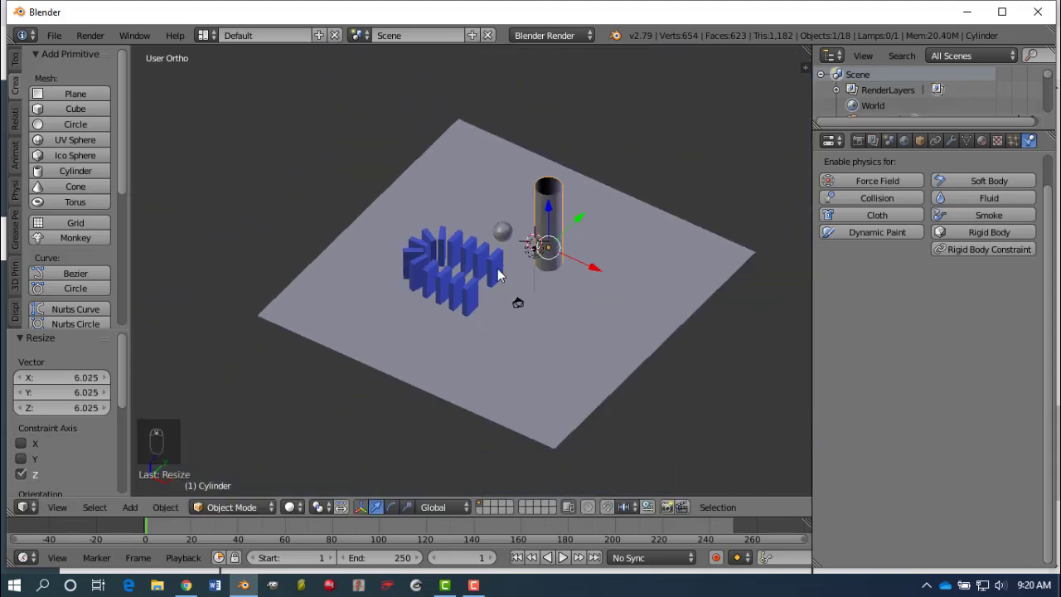
pyautogui.moveTo(498, 268); pyautogui.dragTo(554, 200, button='middle')
pyautogui.press('KP_3')
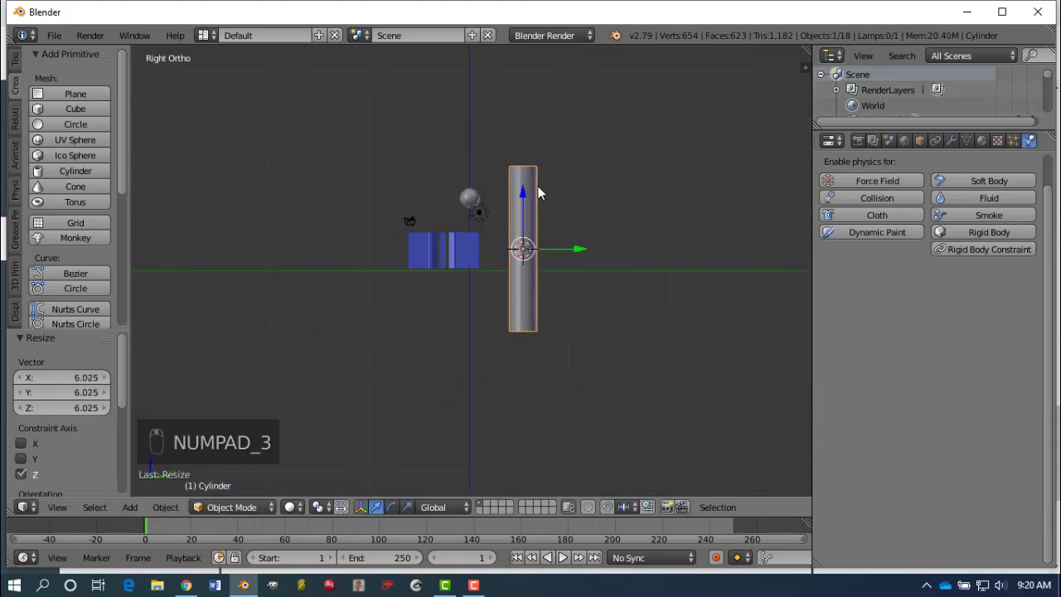
pyautogui.press('KP_1')
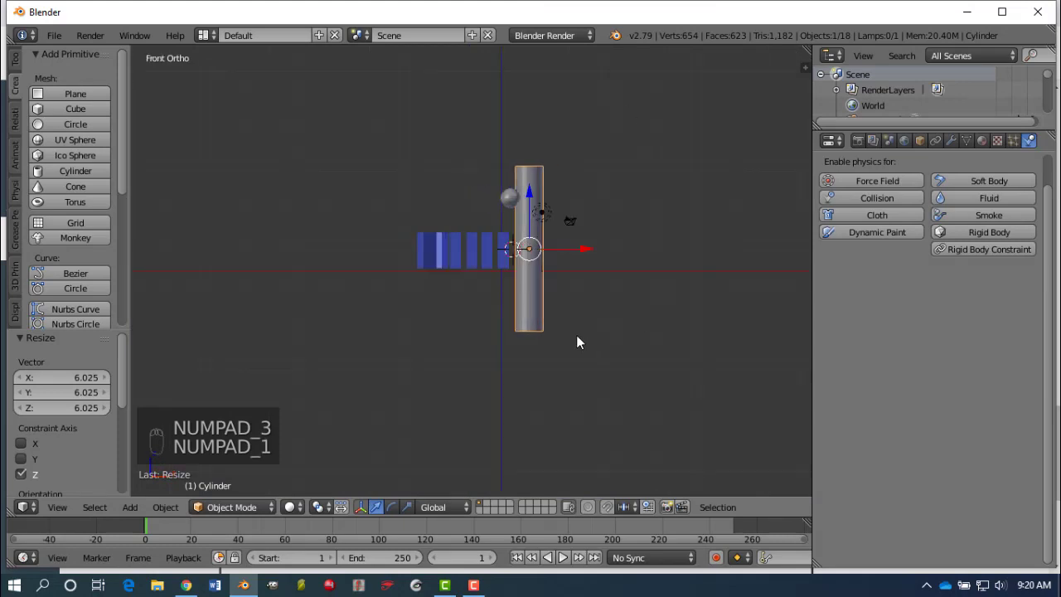
# Step: Tilt the open cylinder about 61.9° in the front view and move it about 6.921 units along X and 5.444 along Z
pyautogui.press('r')
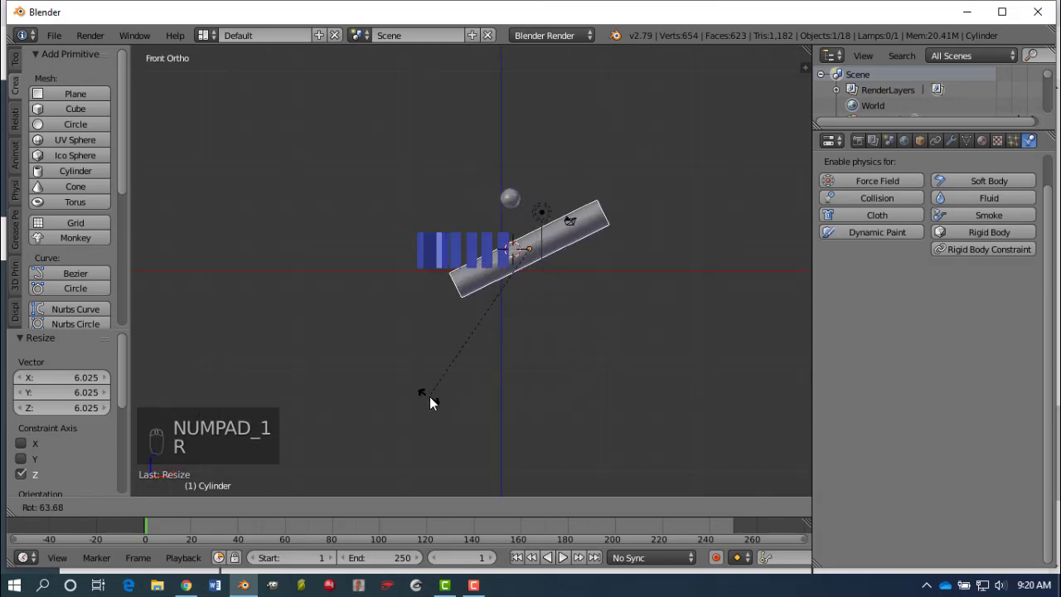
pyautogui.click(471, 400)
pyautogui.press('g')
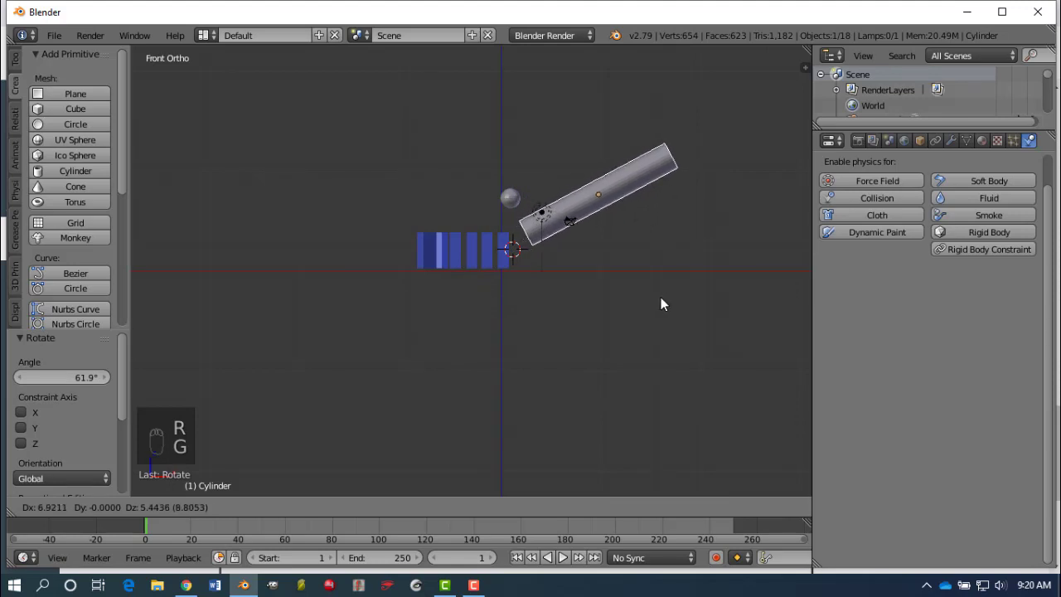
pyautogui.click(661, 299)
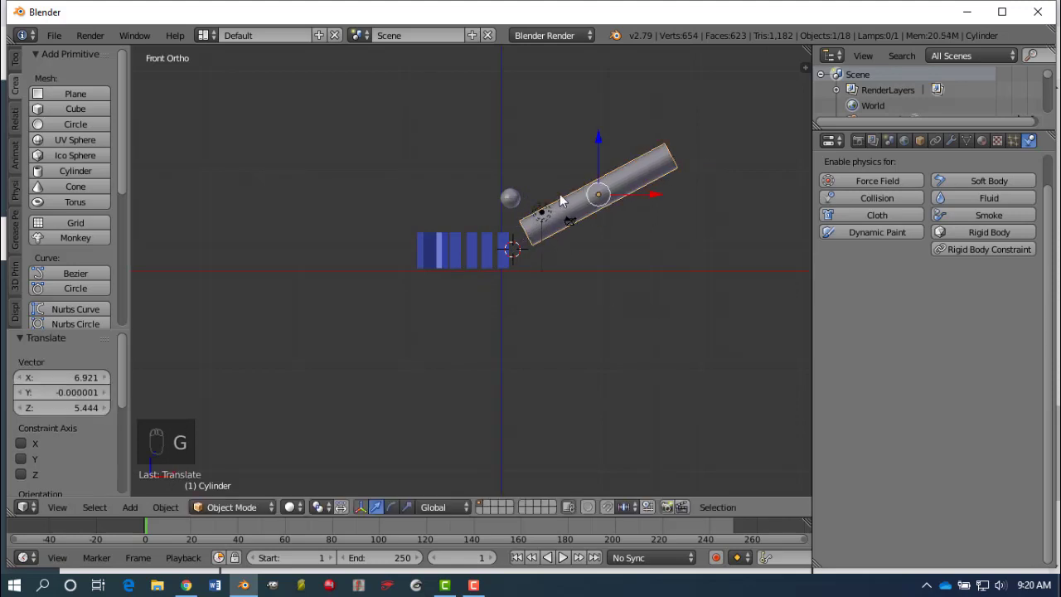
# Step: Align the tilted tube with the first domino by moving it about -5.521 units along Y and -0.945 along X
pyautogui.moveTo(492, 239); pyautogui.dragTo(534, 417, button='middle')
pyautogui.press('KP_7')
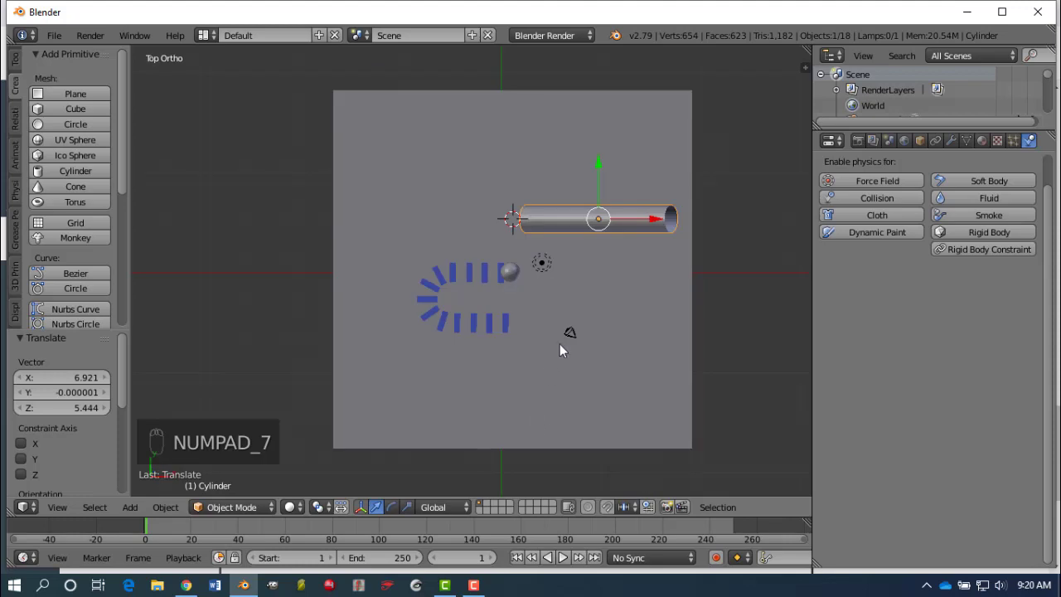
pyautogui.moveTo(597, 170); pyautogui.dragTo(590, 222)
pyautogui.press('KP_1')
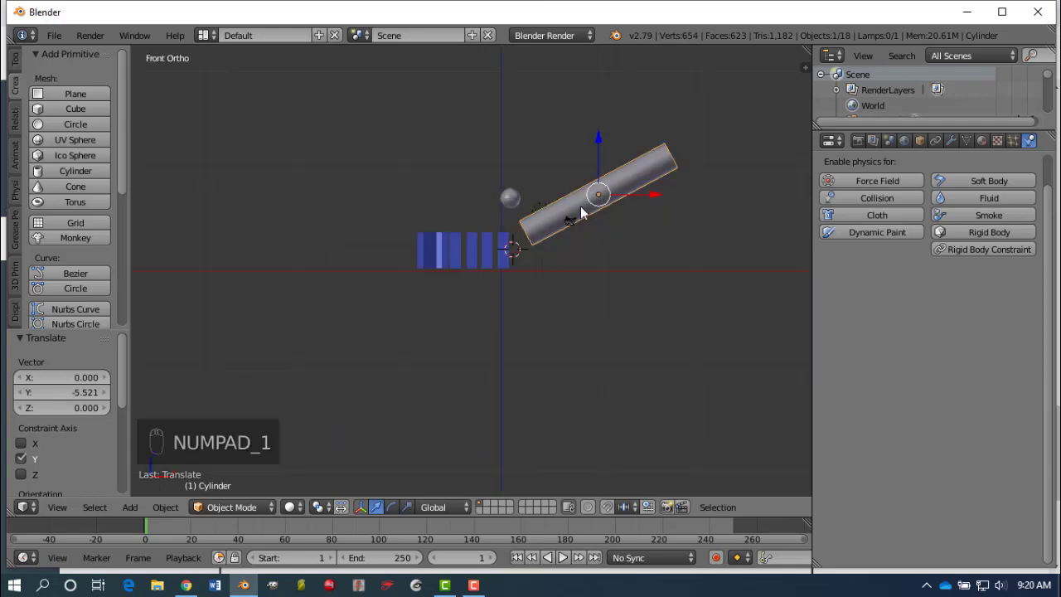
pyautogui.scroll(3, 746, 167)
pyautogui.moveTo(751, 146); pyautogui.dragTo(734, 149)
# Step: Move the sphere about 15.398 units along X to the raised end of the tube
pyautogui.moveTo(689, 190); pyautogui.dragTo(660, 257, button='middle')
pyautogui.moveTo(705, 315); pyautogui.dragTo(609, 257, button='middle')
pyautogui.rightClick(527, 156)
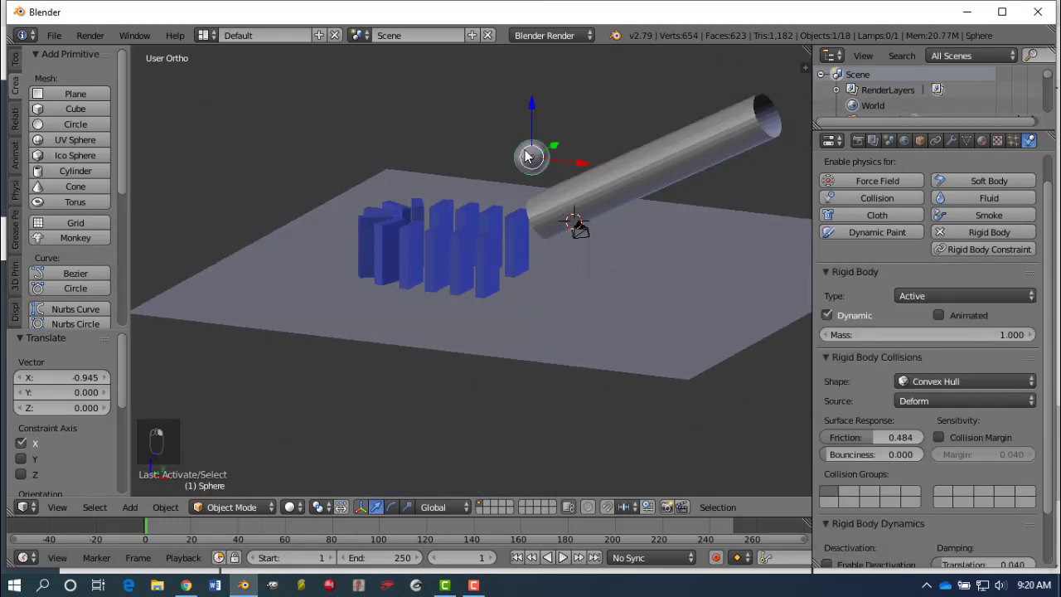
pyautogui.press('KP_7')
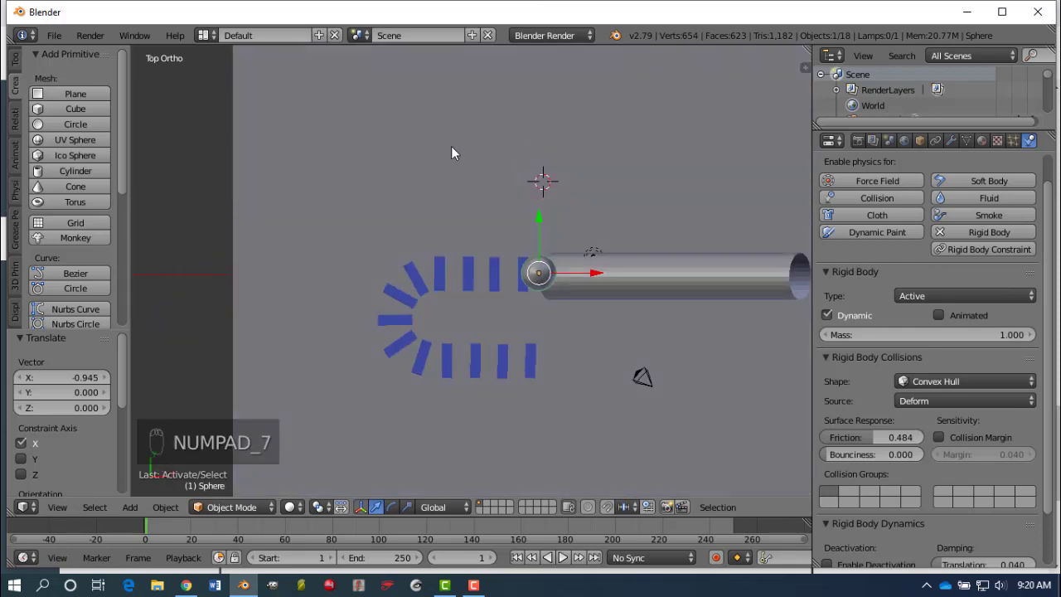
pyautogui.scroll(-2, 673, 338)
pyautogui.moveTo(560, 276); pyautogui.dragTo(687, 290)
# Step: Raise the sphere about 4.65 units along Z to the tube's upper opening
pyautogui.scroll(4, 742, 296)
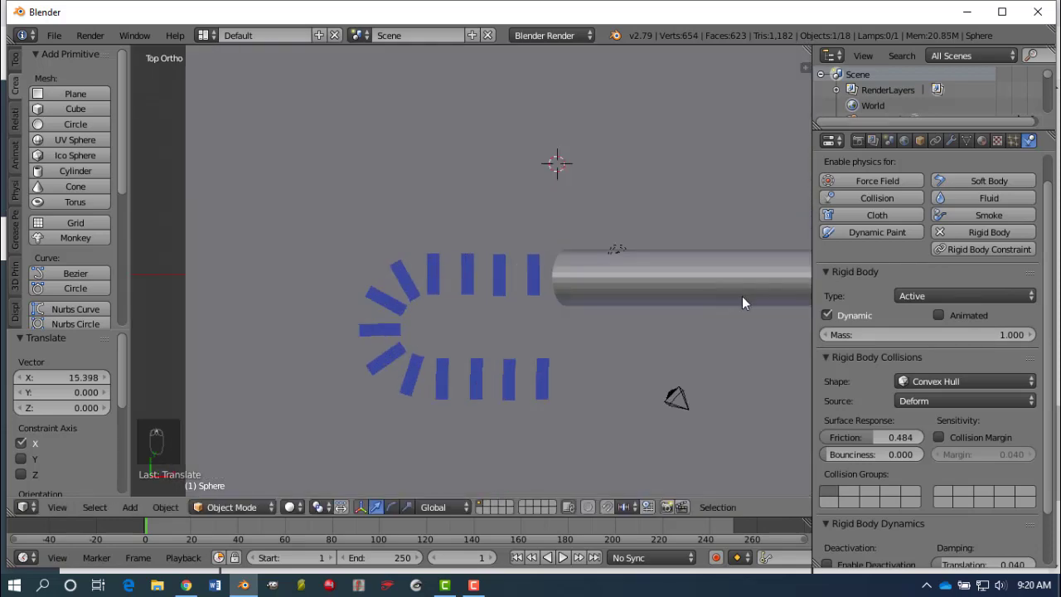
pyautogui.keyDown('shift'); pyautogui.moveTo(749, 296); pyautogui.dragTo(270, 230, button='middle'); pyautogui.keyUp('shift')
pyautogui.scroll(5, 449, 227)
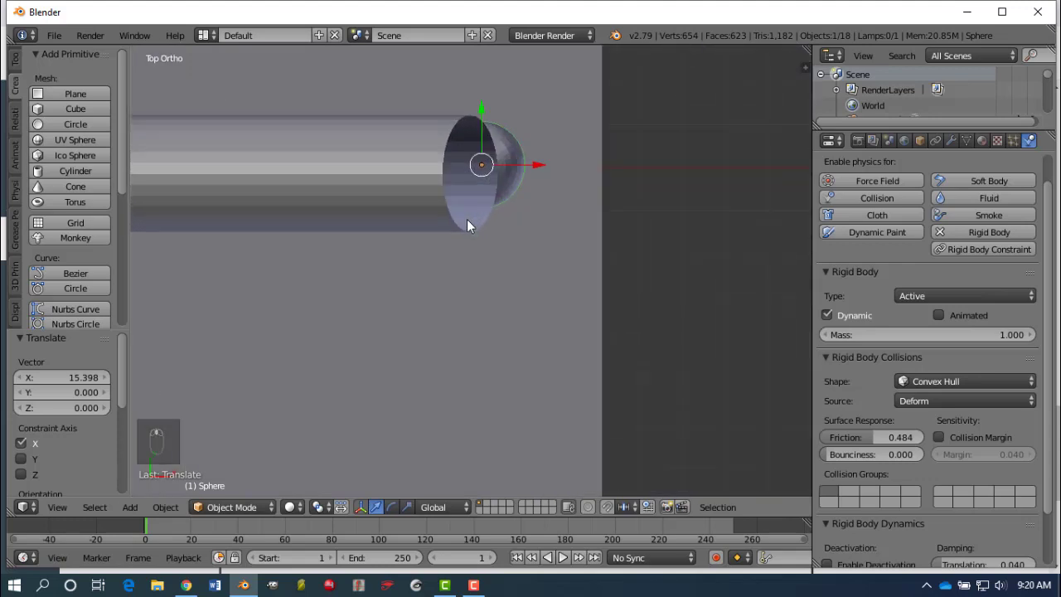
pyautogui.scroll(1, 561, 254)
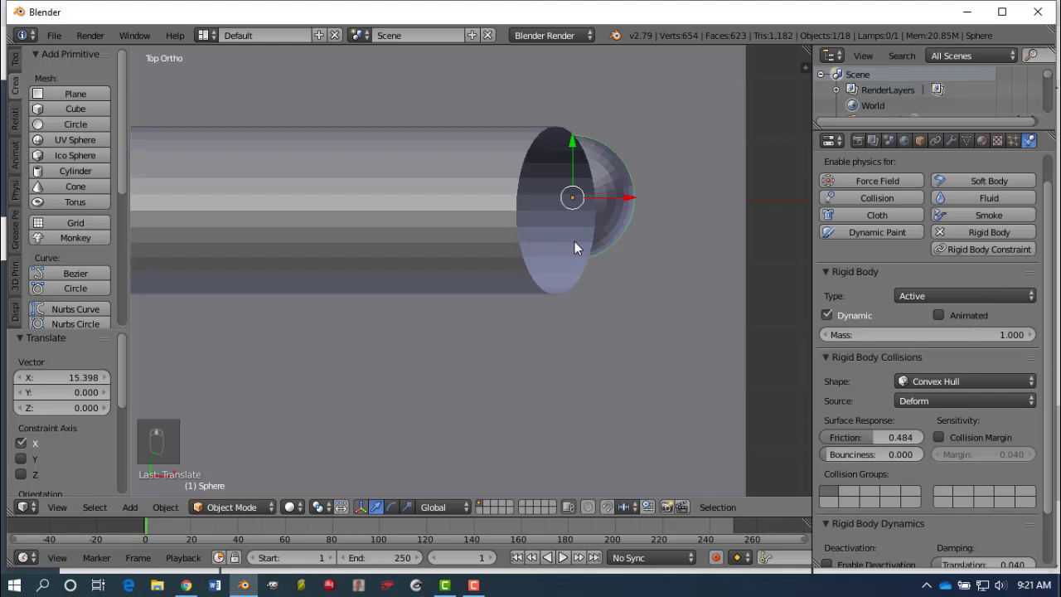
pyautogui.scroll(2, 594, 208)
pyautogui.scroll(-2, 589, 243)
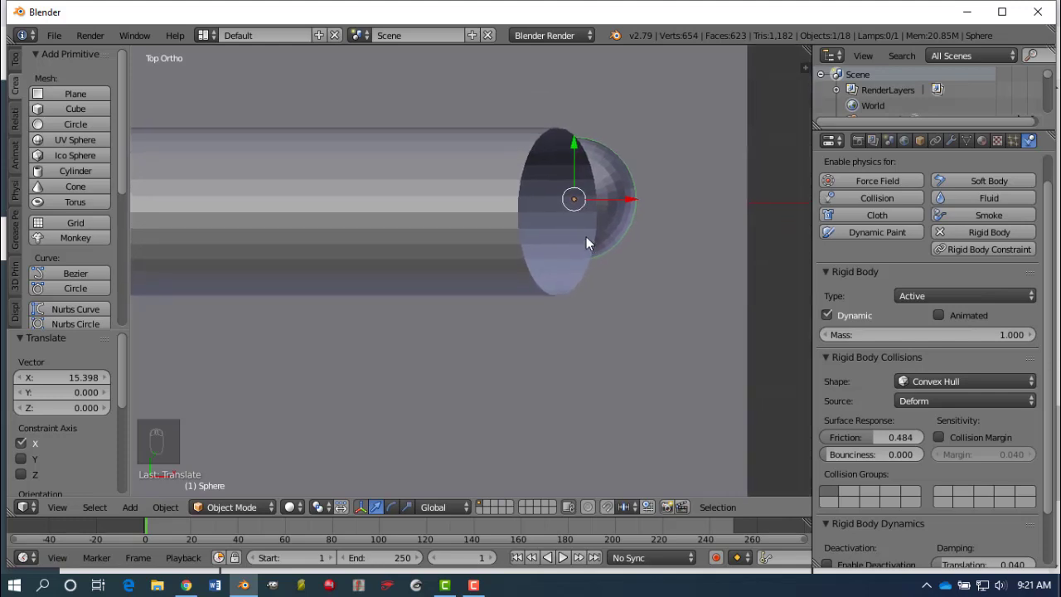
pyautogui.keyDown('shift'); pyautogui.moveTo(586, 236); pyautogui.dragTo(616, 232, button='middle'); pyautogui.keyUp('shift')
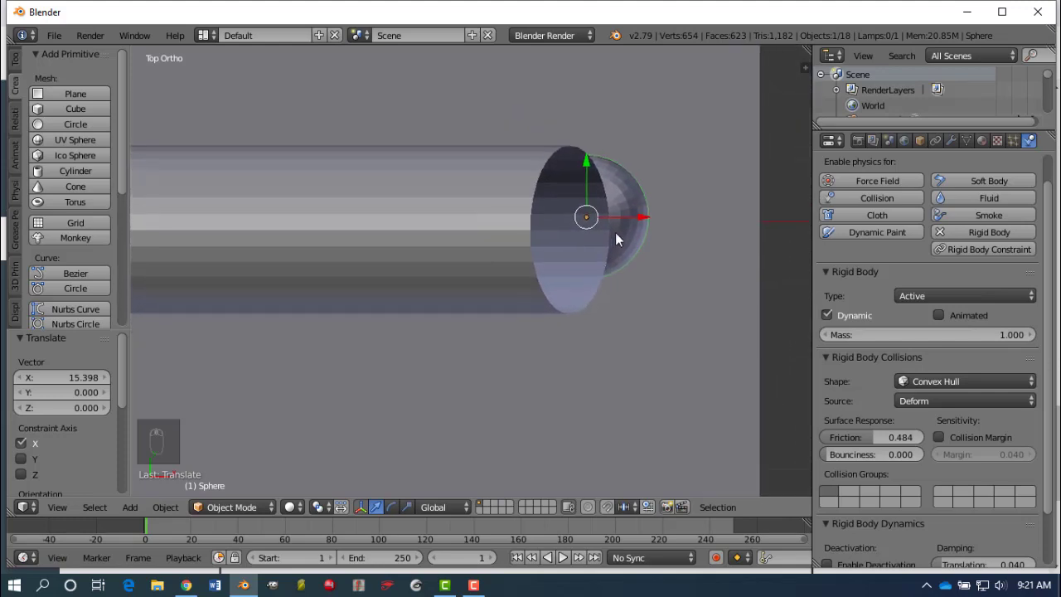
pyautogui.press('KP_1')
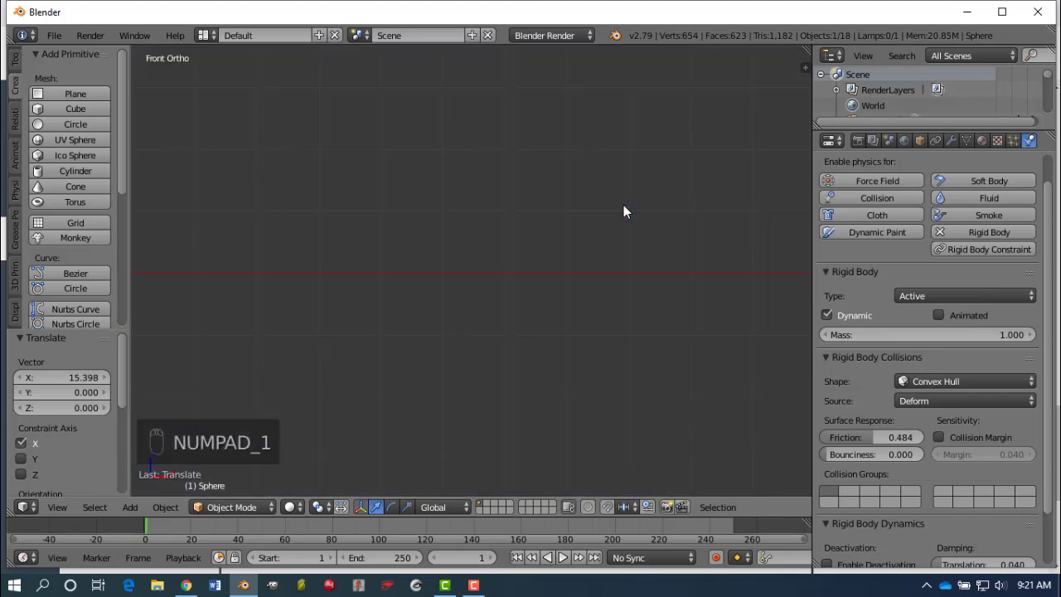
pyautogui.keyDown('shift'); pyautogui.moveTo(625, 207); pyautogui.dragTo(524, 340, button='middle'); pyautogui.keyUp('shift')
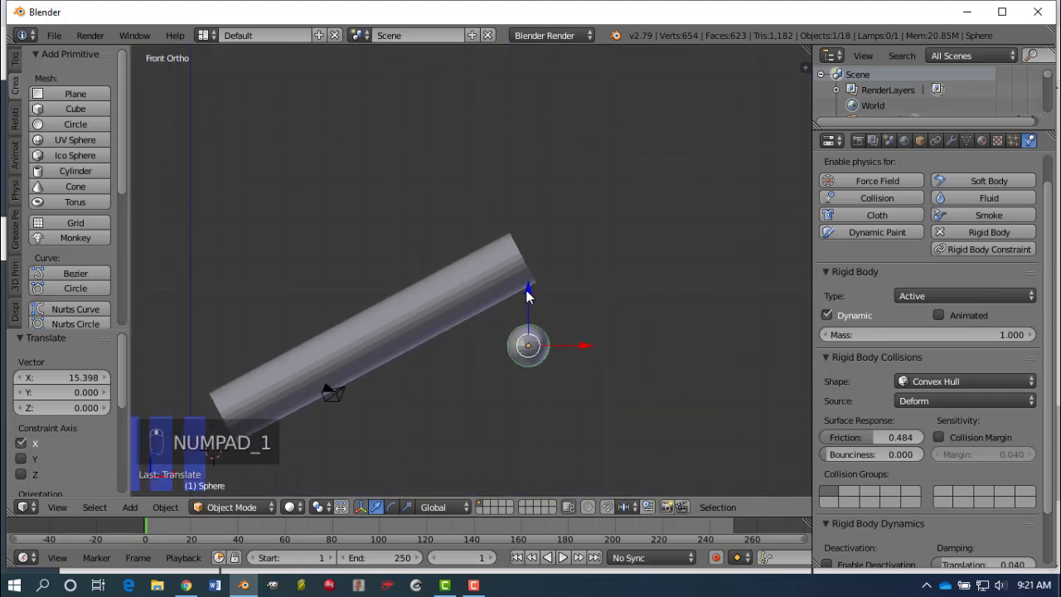
pyautogui.press('g')
pyautogui.press('z')
pyautogui.click(526, 199)
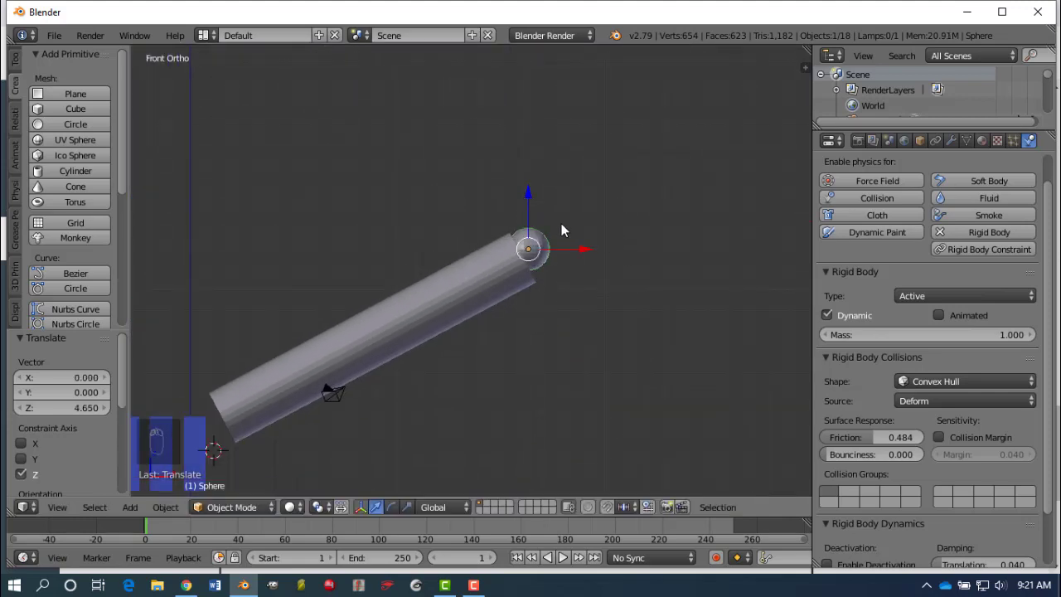
# Step: Fine-tune the sphere's height at the tube's opening and shift it about -0.15 units along Y
pyautogui.moveTo(561, 224); pyautogui.dragTo(465, 252, button='middle')
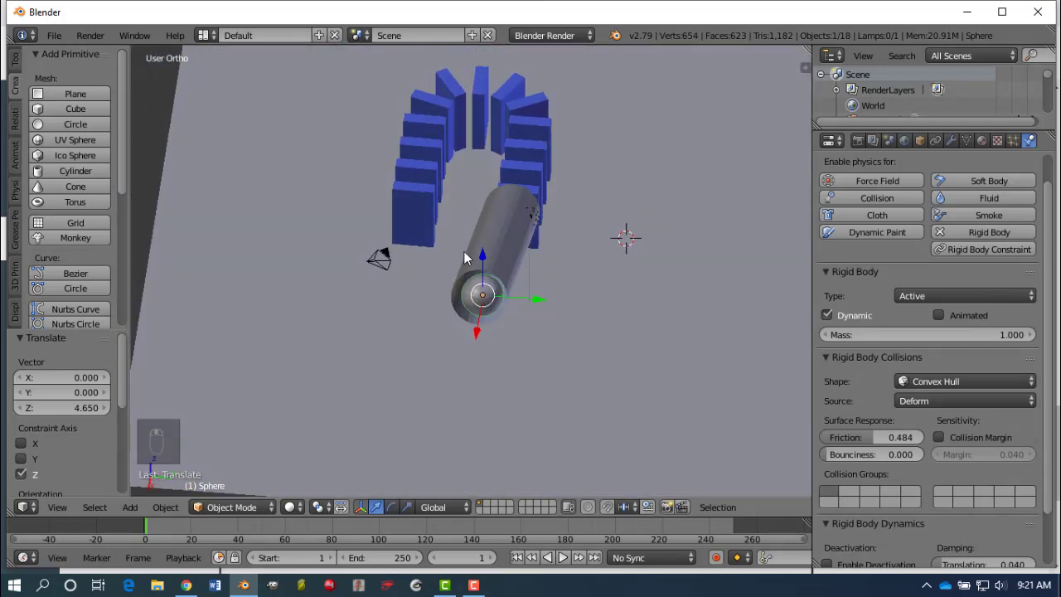
pyautogui.press('g')
pyautogui.press('z')
pyautogui.click(476, 253)
pyautogui.press('g')
pyautogui.press('y')
pyautogui.click(539, 298)
pyautogui.moveTo(539, 298); pyautogui.dragTo(560, 283, button='middle')
pyautogui.scroll(5, 560, 291)
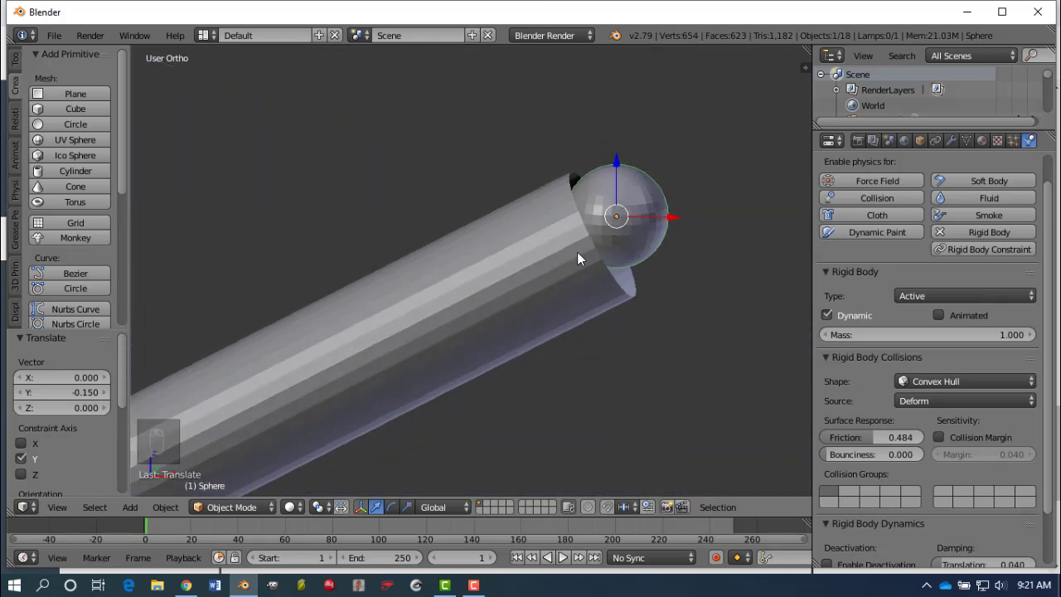
pyautogui.scroll(-5, 577, 252)
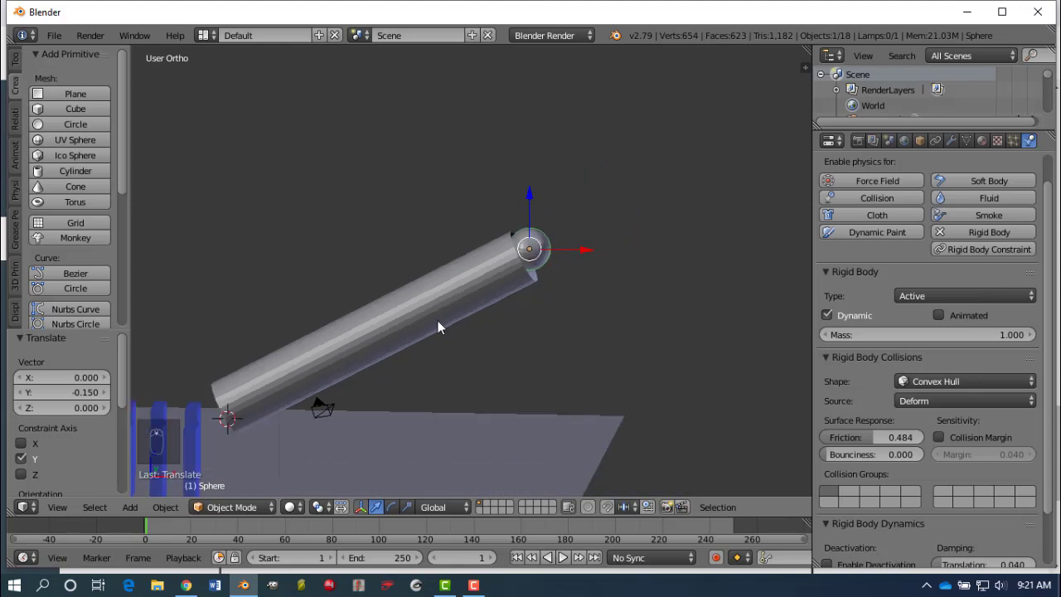
pyautogui.keyDown('shift'); pyautogui.moveTo(460, 344); pyautogui.dragTo(533, 256, button='middle'); pyautogui.keyUp('shift')
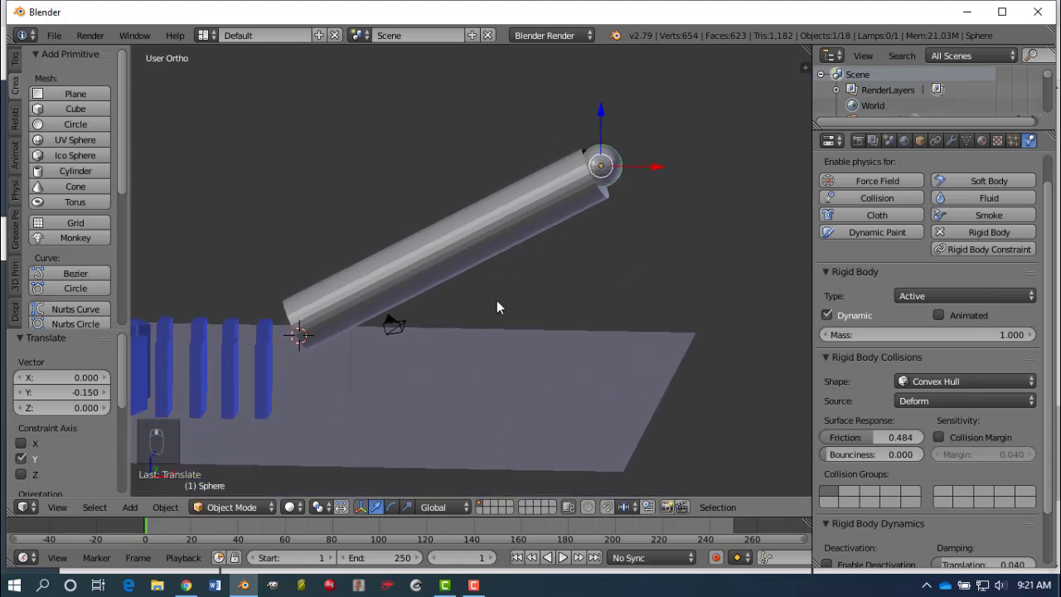
# Step: Play the simulation to test the sphere at the tube's opening, stop it, and return to frame 1
pyautogui.click(563, 557)
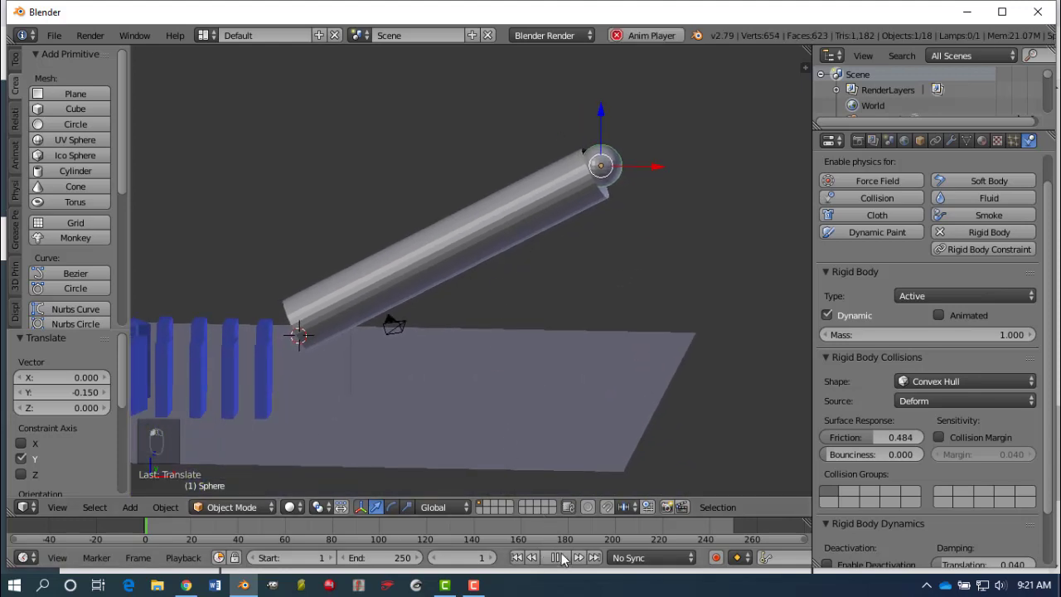
pyautogui.click(555, 557)
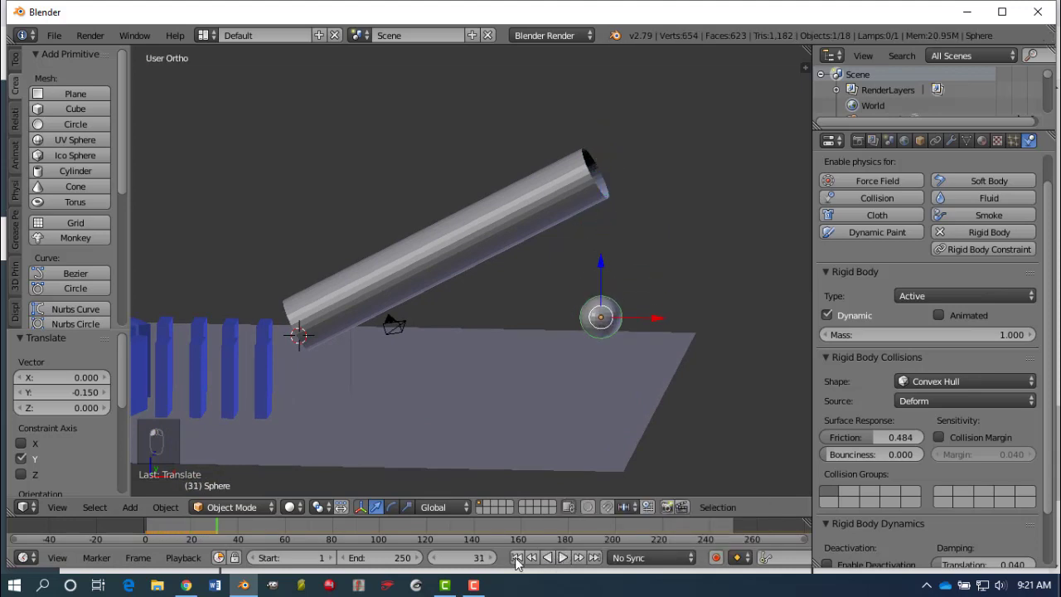
pyautogui.click(516, 557)
# Step: Add rigid body physics to the tilted tube and set its type to Passive
pyautogui.rightClick(568, 193)
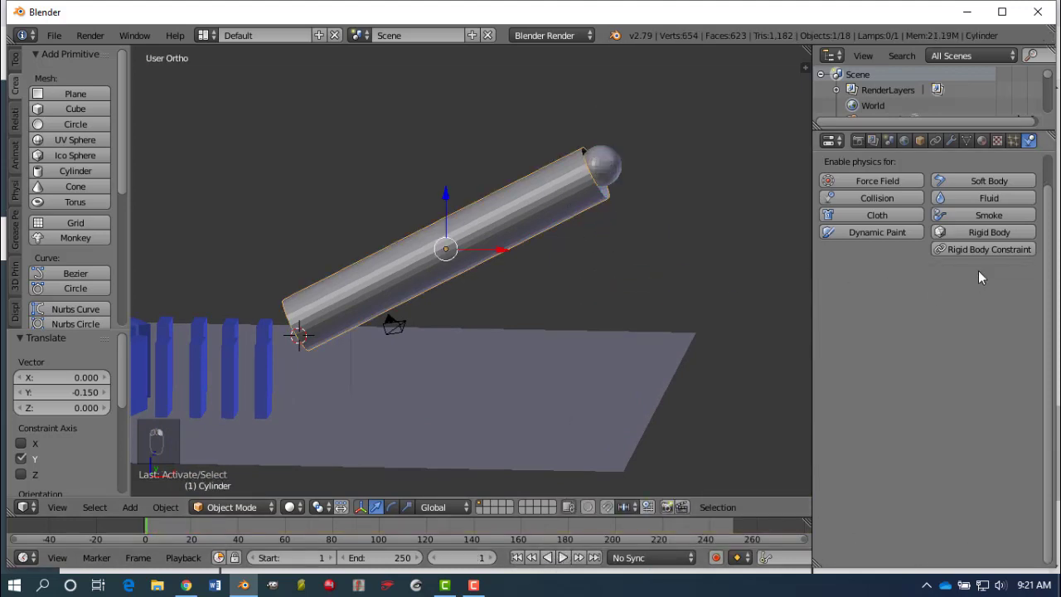
pyautogui.click(1003, 233)
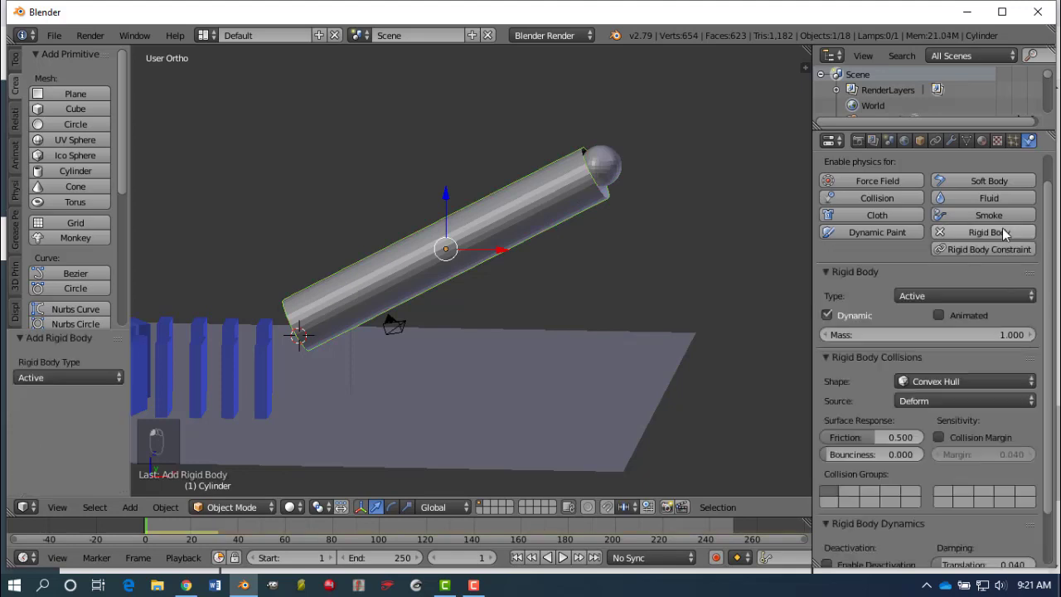
pyautogui.click(952, 295)
pyautogui.click(953, 262)
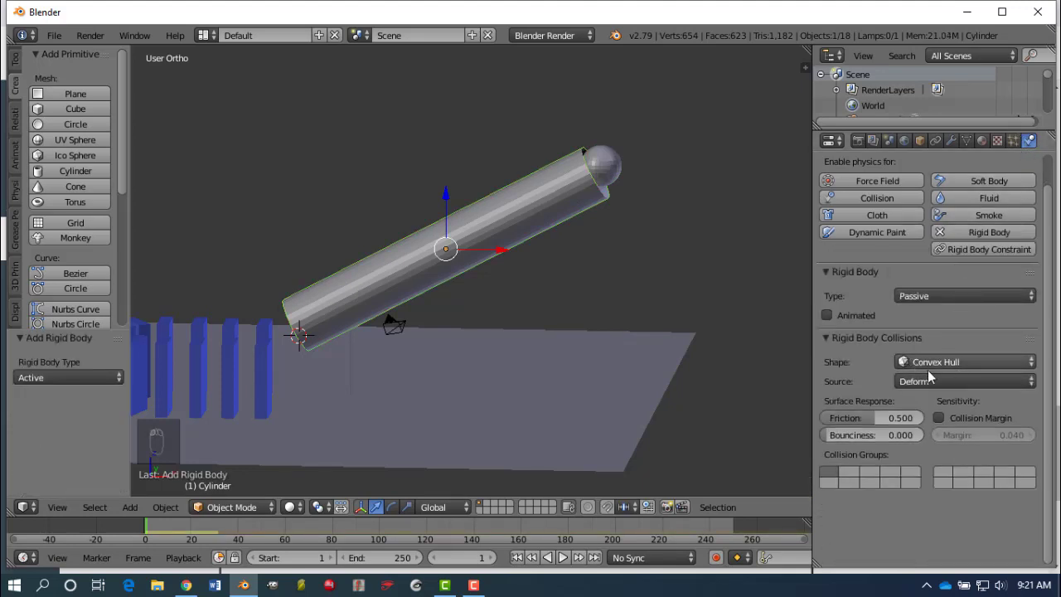
# Step: Play the simulation with the passive tube, stop it, and return to frame 1
pyautogui.click(563, 557)
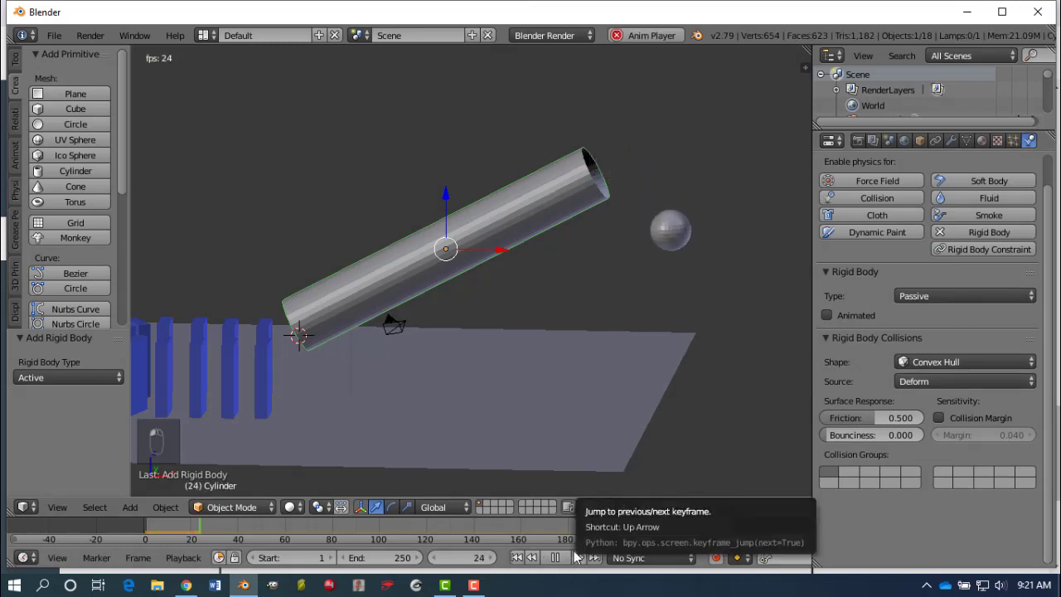
pyautogui.click(555, 557)
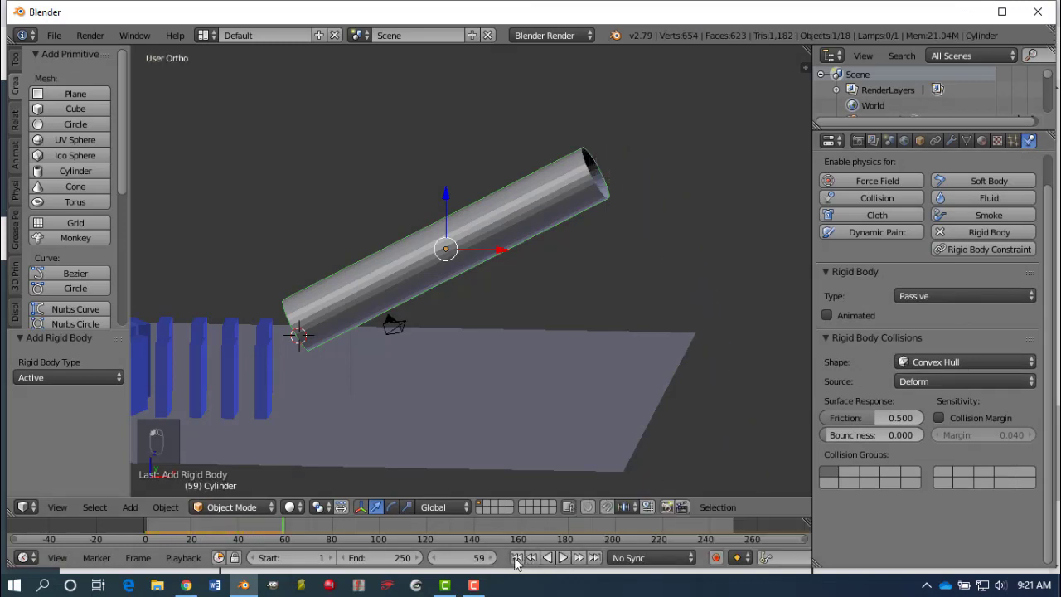
pyautogui.click(517, 557)
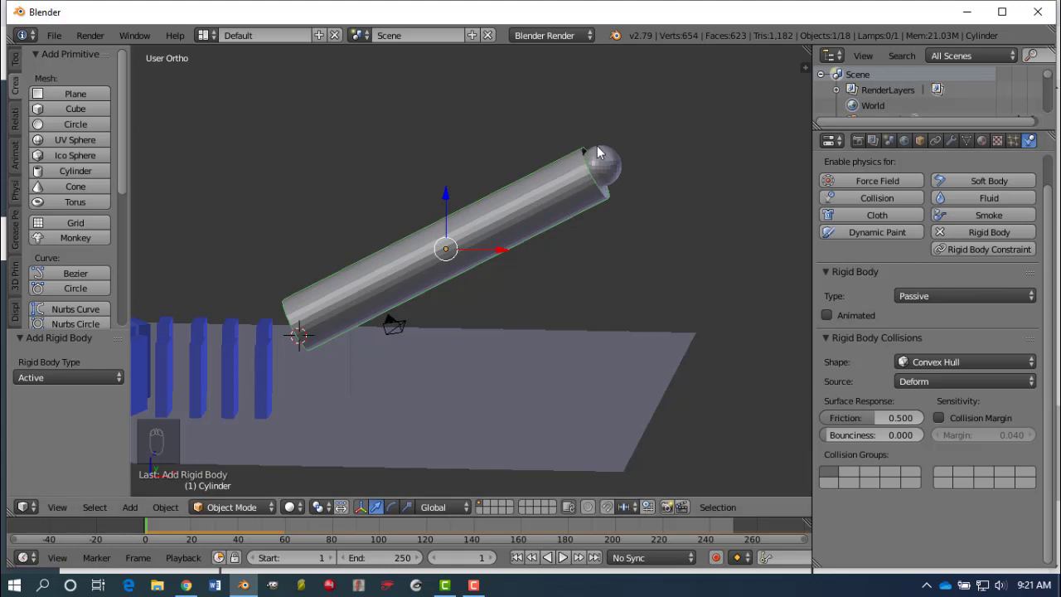
# Step: Set the tube's collision shape to Mesh and test it by playing the simulation, returning to frame 1
pyautogui.click(974, 360)
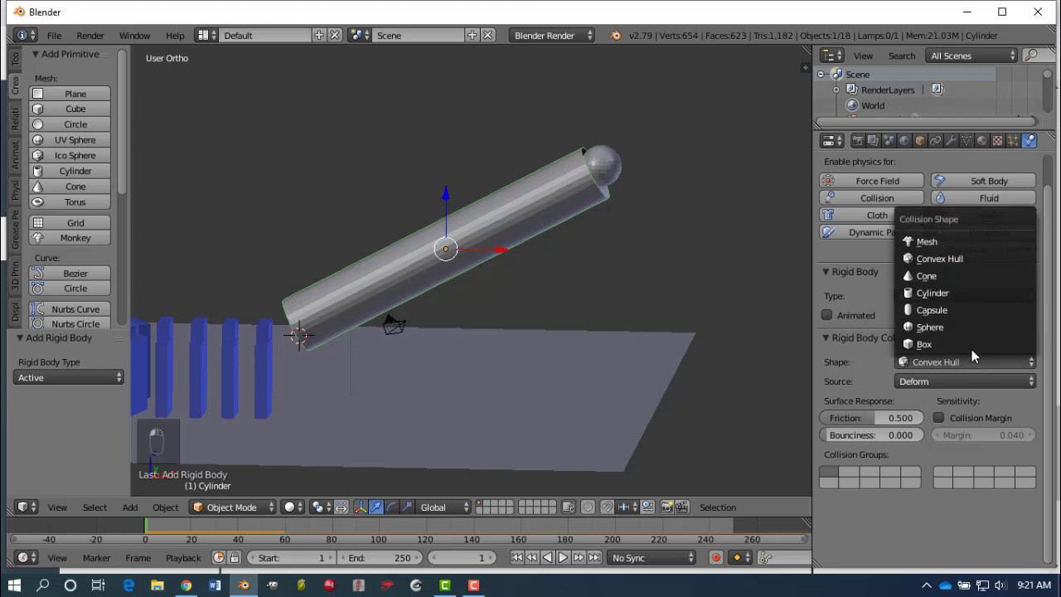
pyautogui.click(936, 251)
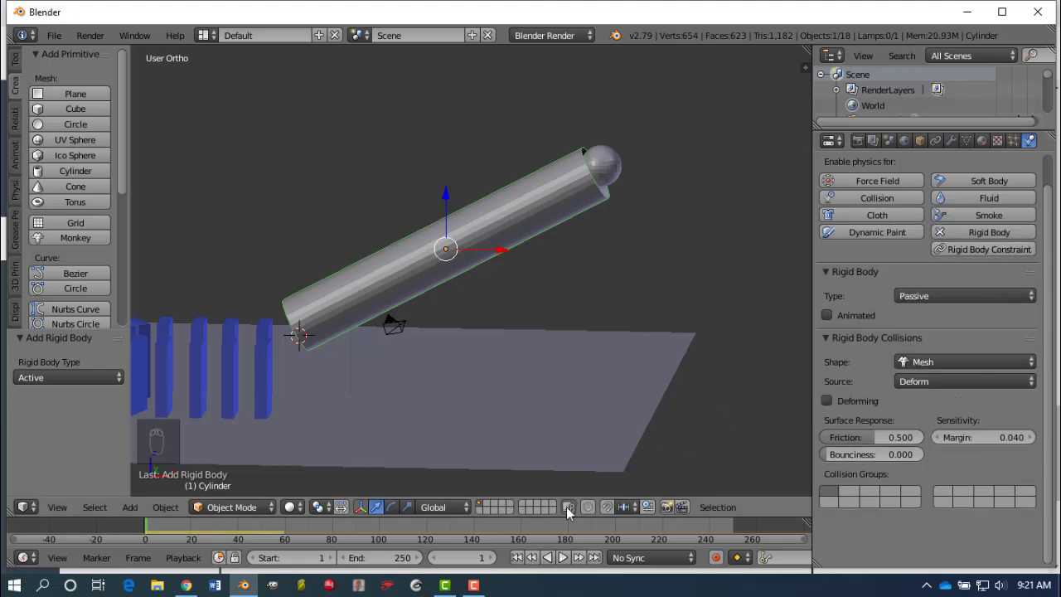
pyautogui.click(563, 557)
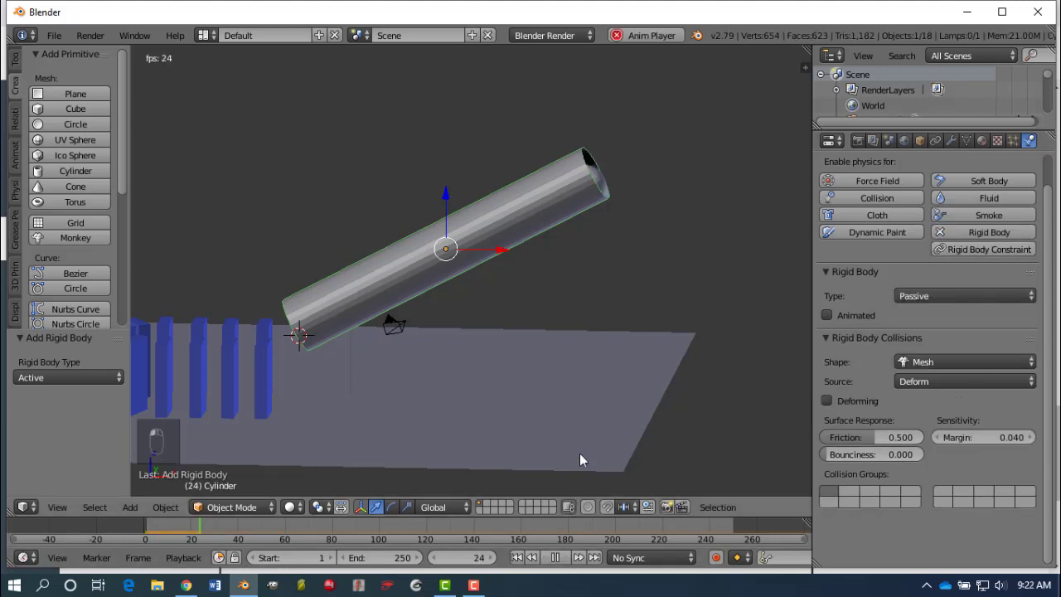
pyautogui.scroll(-1, 613, 399)
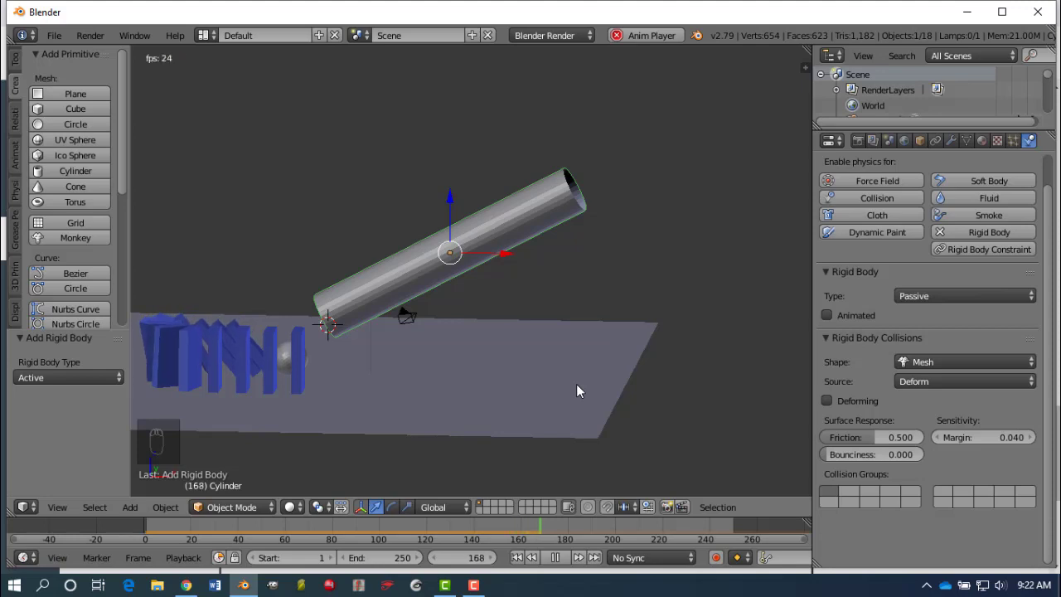
pyautogui.click(555, 557)
pyautogui.click(517, 557)
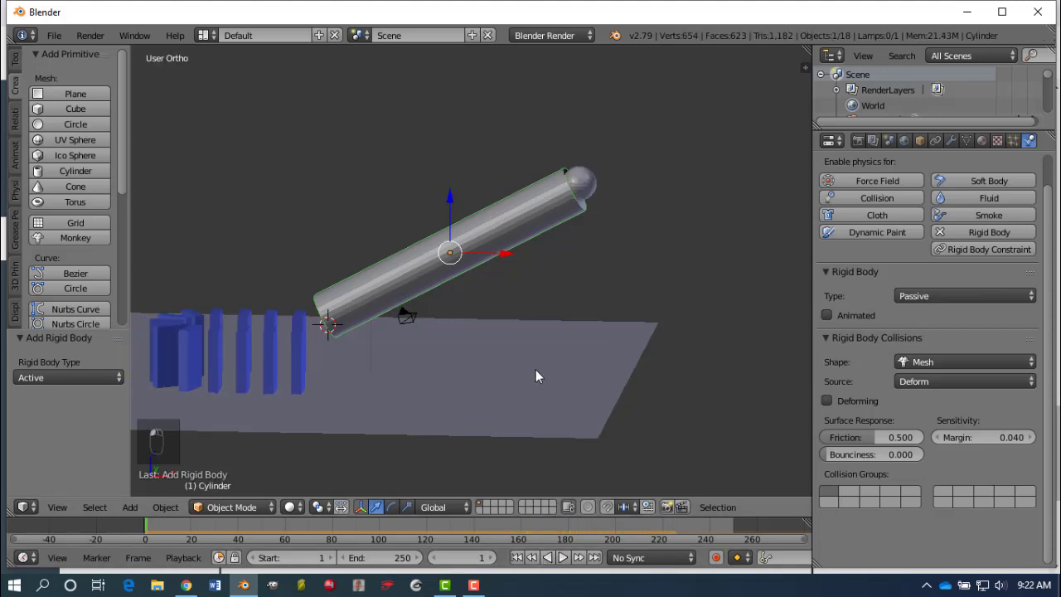
# Step: Place the 3D cursor in the top view just beyond the free end of the domino row
pyautogui.keyDown('shift'); pyautogui.moveTo(536, 376); pyautogui.dragTo(570, 303, button='middle'); pyautogui.keyUp('shift')
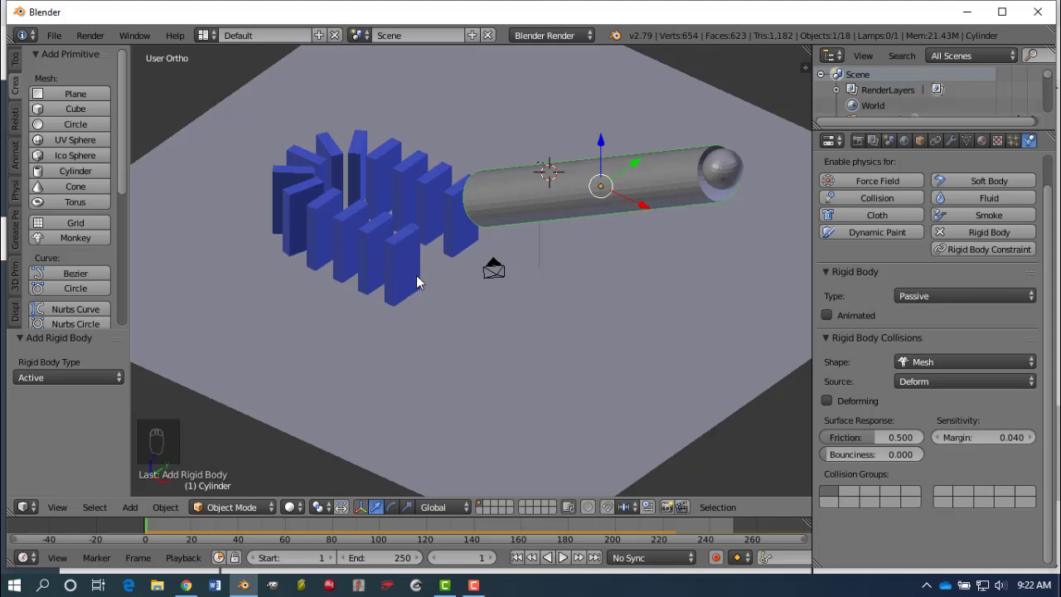
pyautogui.press('KP_7')
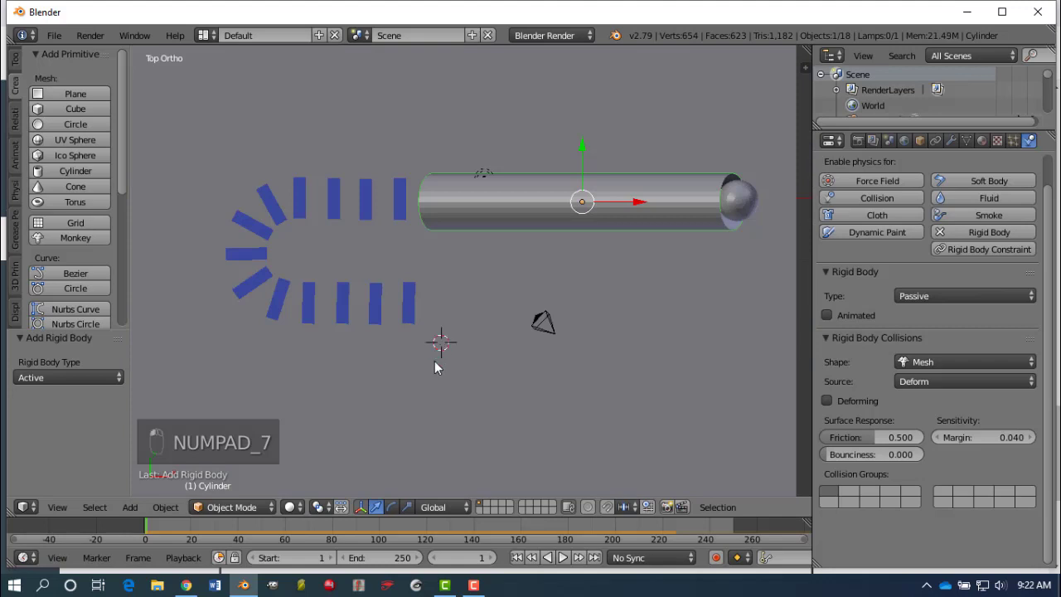
pyautogui.click(443, 349)
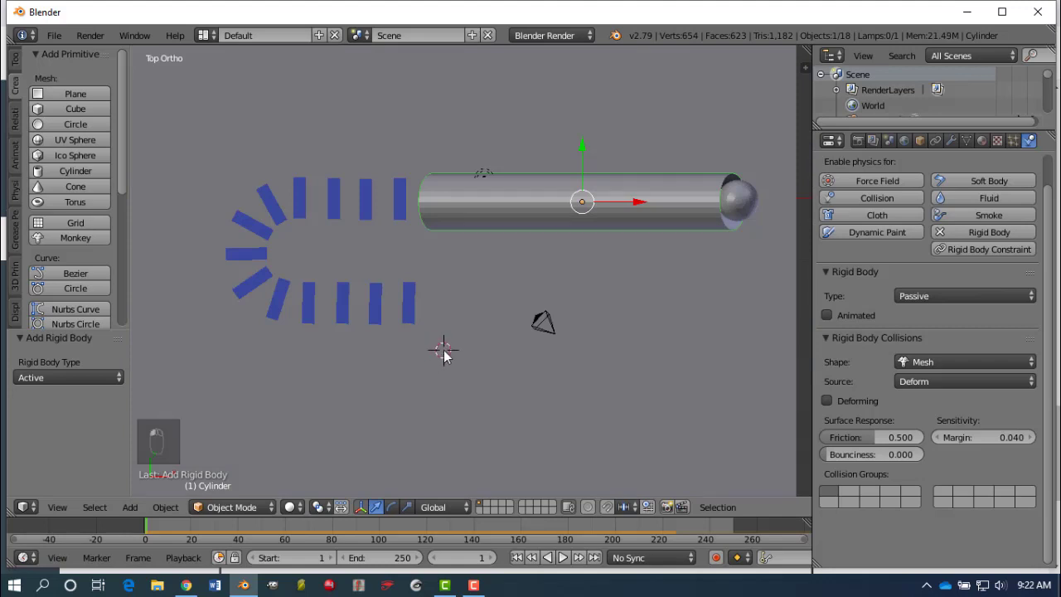
# Step: Add a cube just beyond the free end of the domino row and scale it uniformly by about 0.4
pyautogui.click(441, 350)
pyautogui.press('KP_1')
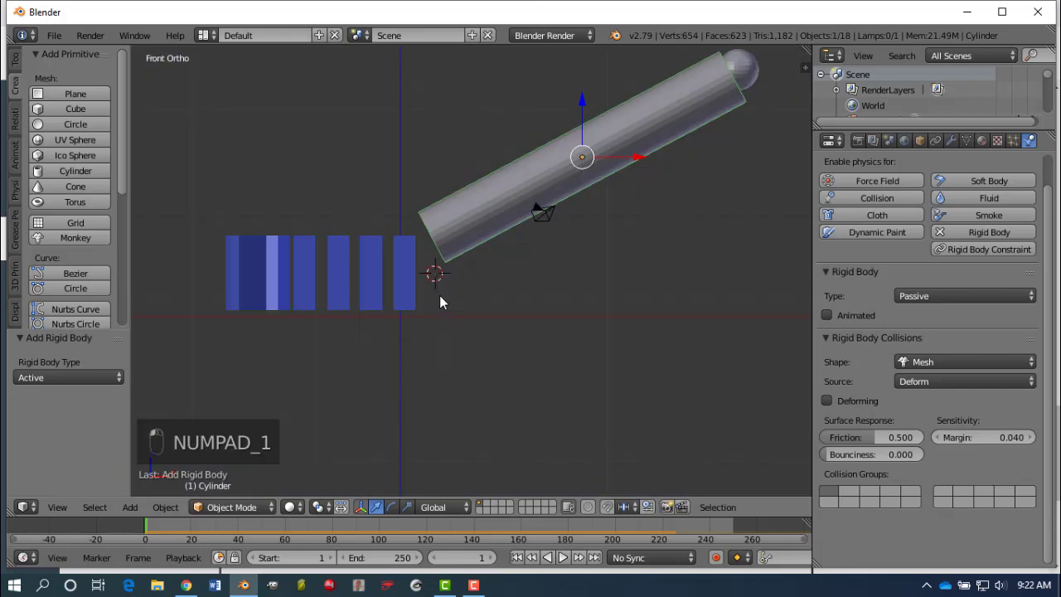
pyautogui.press('KP_7')
pyautogui.press('KP_1')
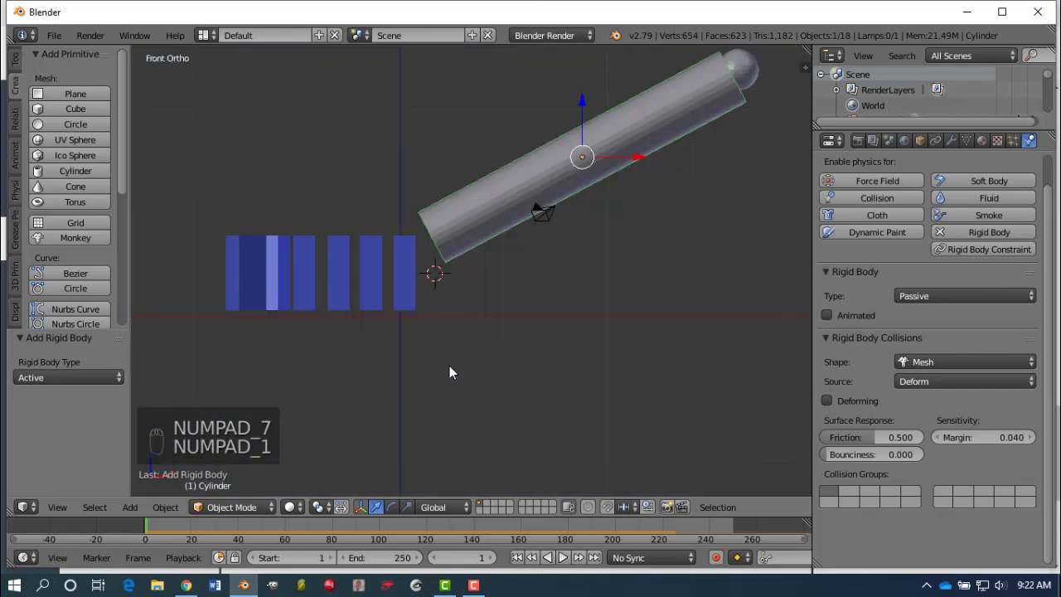
pyautogui.moveTo(440, 367); pyautogui.dragTo(405, 428, button='middle')
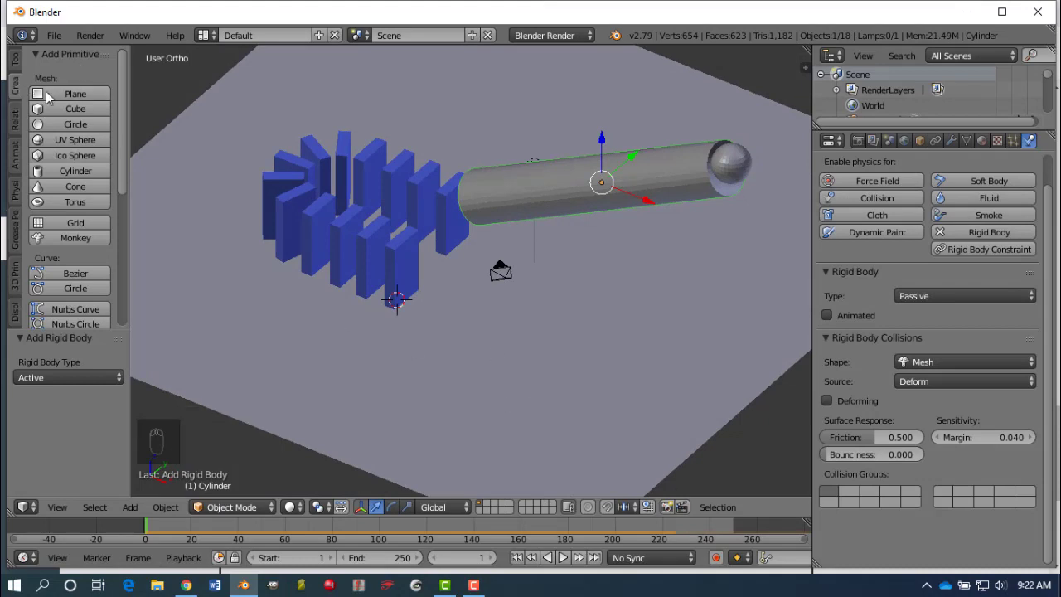
pyautogui.click(78, 107)
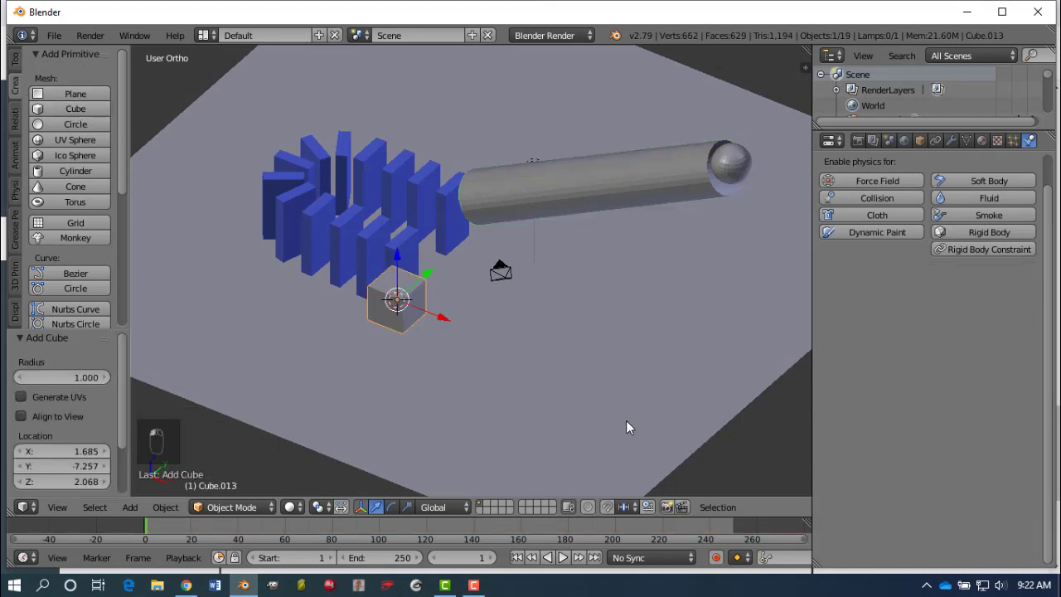
pyautogui.press('s')
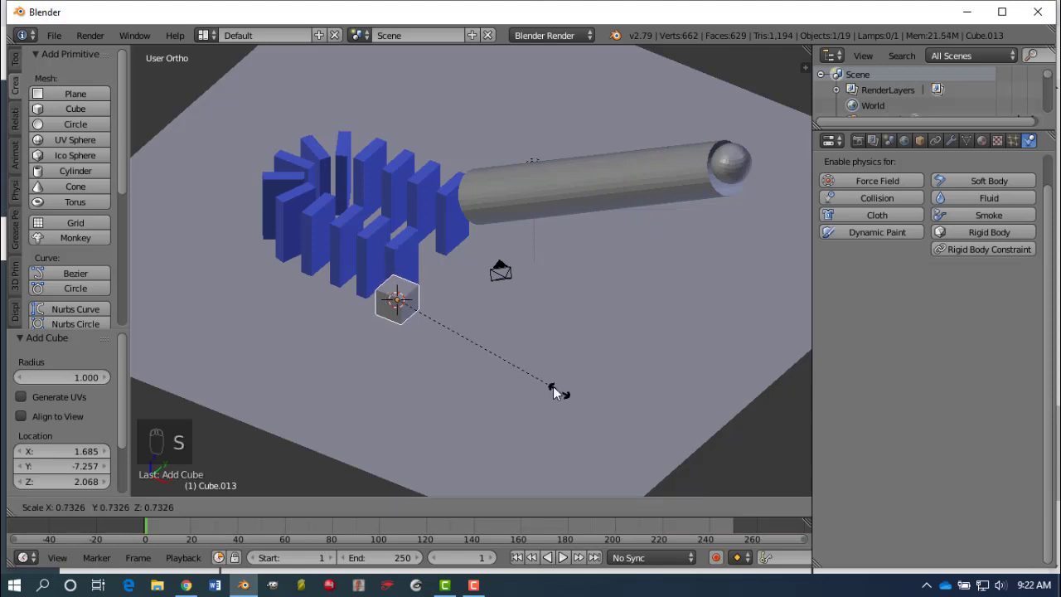
pyautogui.click(486, 358)
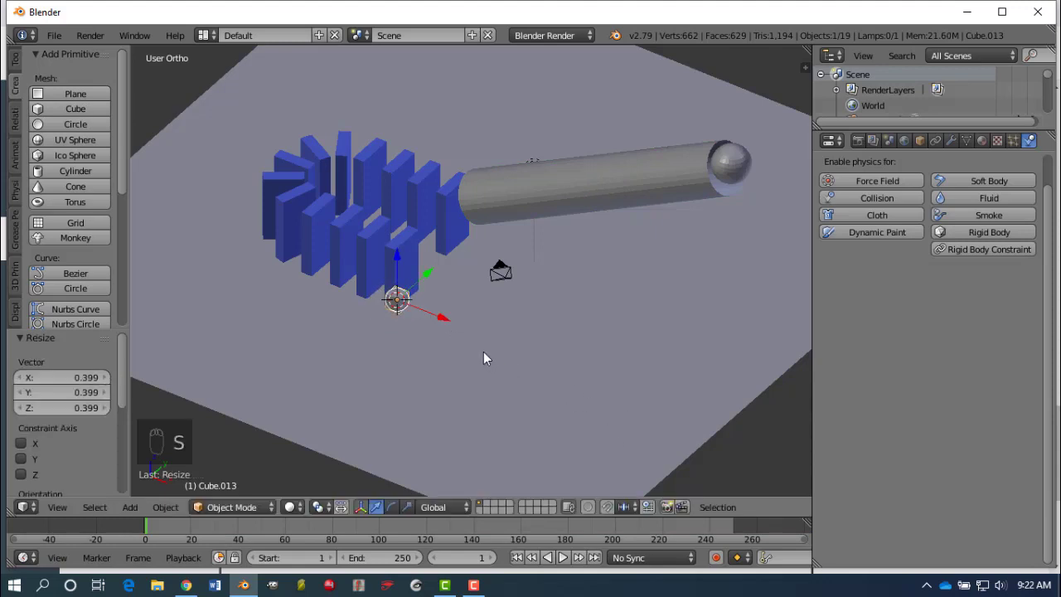
# Step: Stretch the small cube along the global Y axis by a factor of about 9.6 to form a long bar
pyautogui.press('s')
pyautogui.press('y')
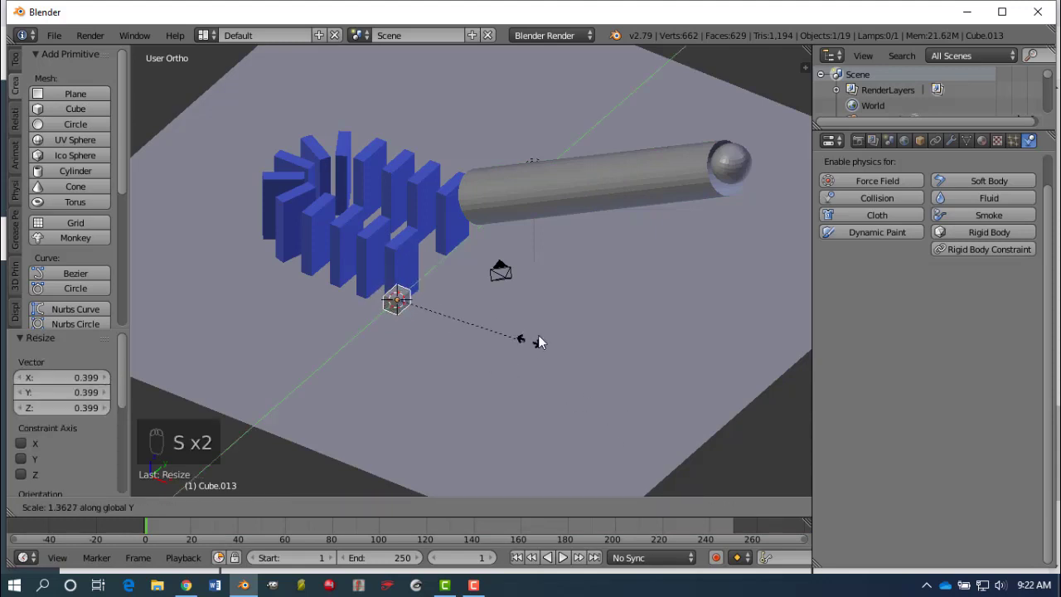
pyautogui.click(668, 99)
# Step: Move the bar about -0.38 along the Y axis beside the last domino
pyautogui.moveTo(497, 421); pyautogui.dragTo(407, 284, button='middle')
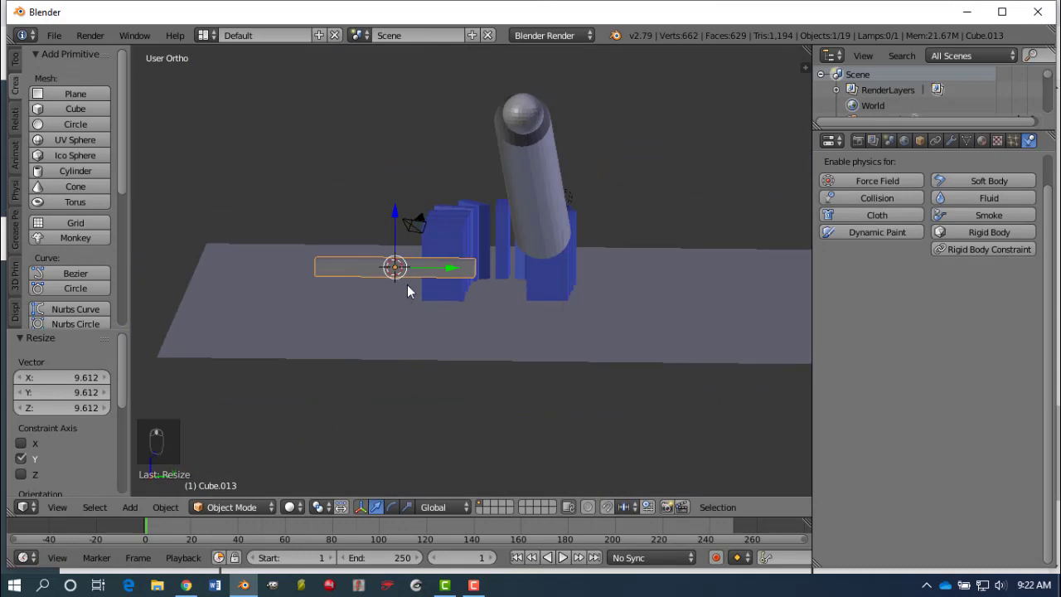
pyautogui.press('g')
pyautogui.press('y')
pyautogui.click(438, 266)
pyautogui.moveTo(345, 309); pyautogui.dragTo(438, 313, button='middle')
pyautogui.scroll(3, 408, 313)
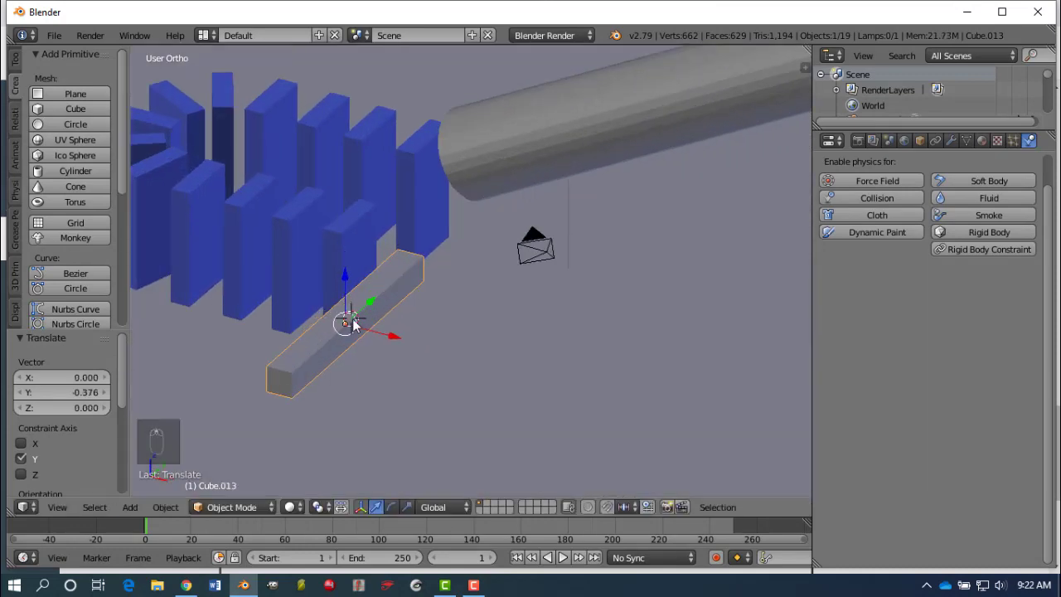
pyautogui.scroll(2, 348, 320)
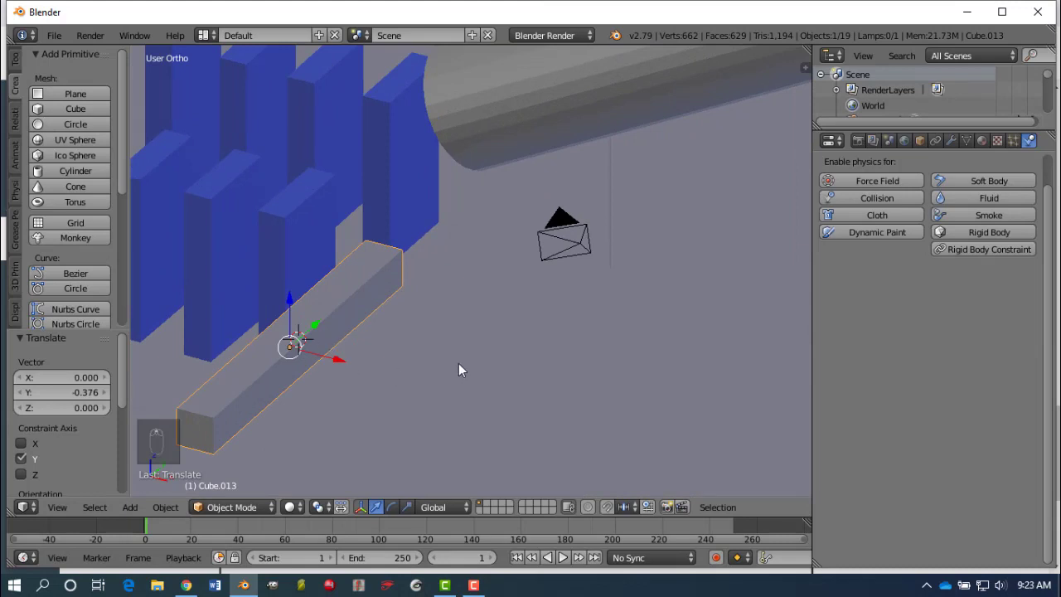
pyautogui.moveTo(458, 363); pyautogui.dragTo(592, 267, button='middle')
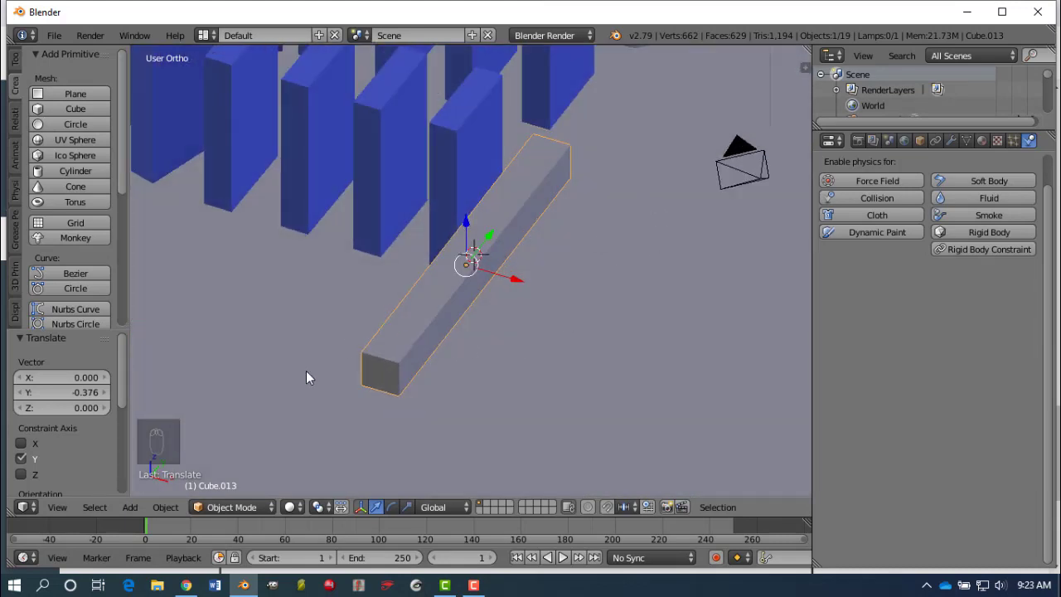
# Step: Switch to Chrome, examine the lever instructions in the Challenge Task of 5th-Chapter_19.pdf, and return to Blender
pyautogui.click(186, 585)
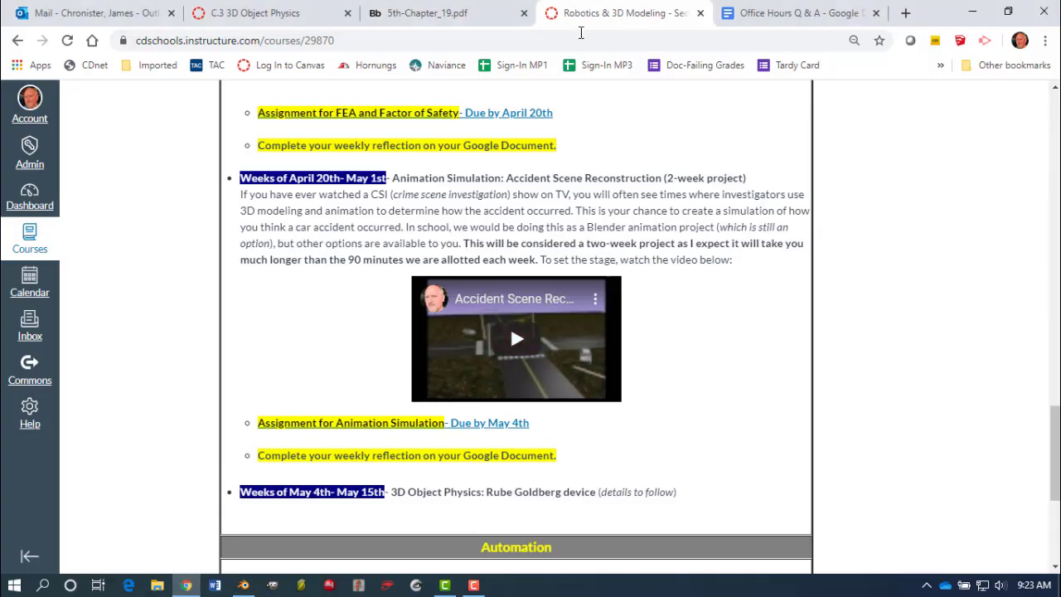
pyautogui.click(427, 14)
pyautogui.scroll(-1, 578, 375)
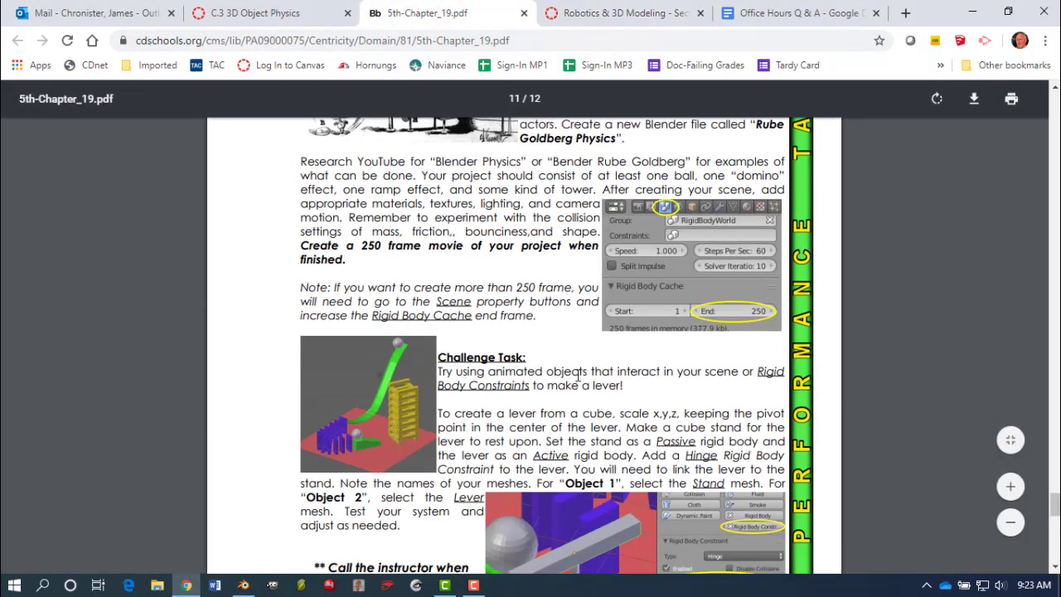
pyautogui.scroll(-3, 578, 375)
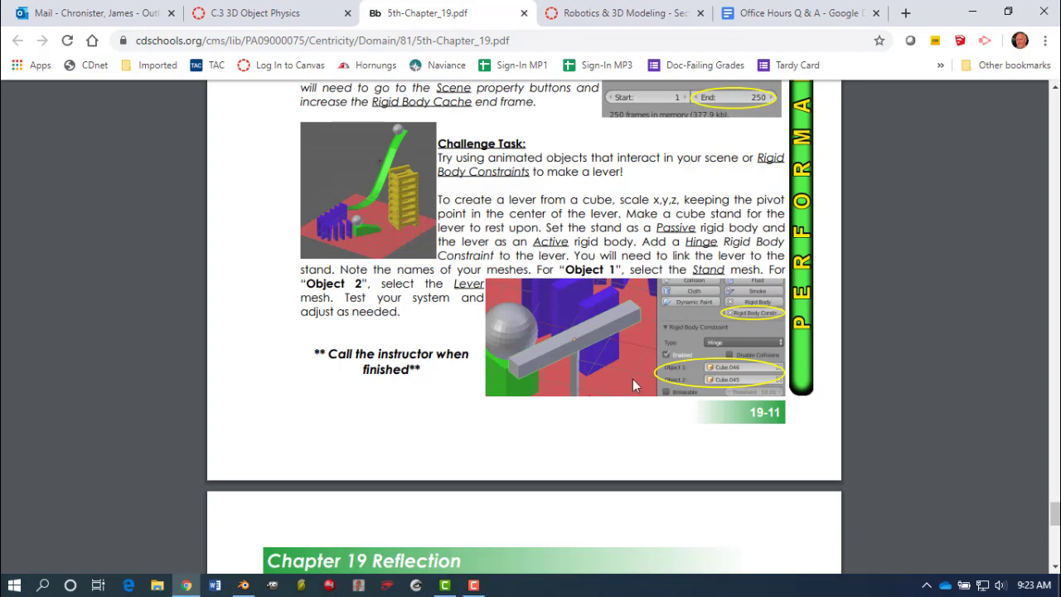
pyautogui.scroll(3, 633, 379)
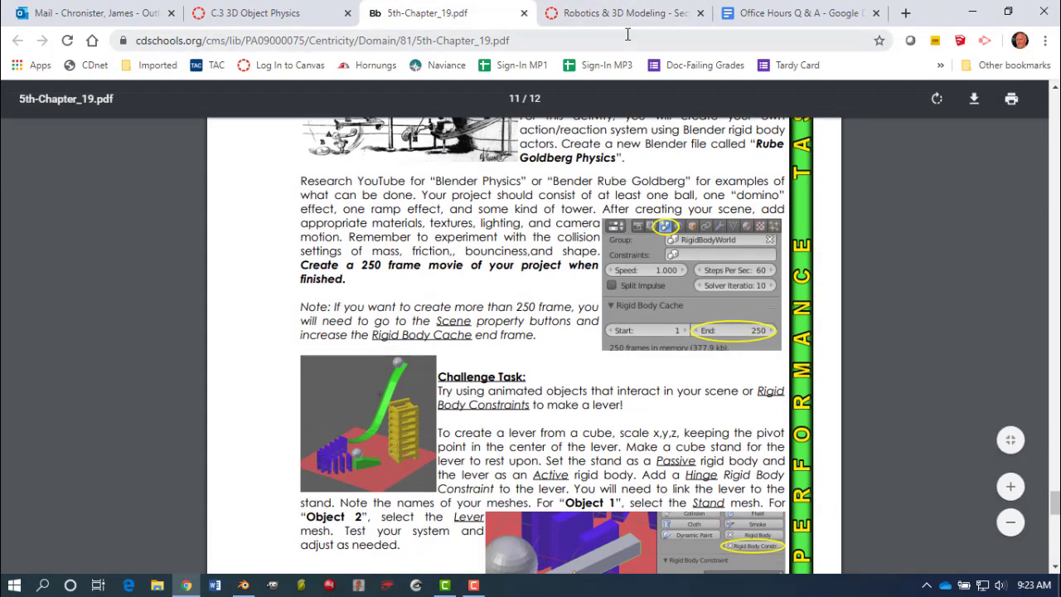
pyautogui.click(245, 585)
# Step: Add Active rigid body physics to the bar and test it by playing the simulation, returning to frame 1
pyautogui.scroll(1, 558, 290)
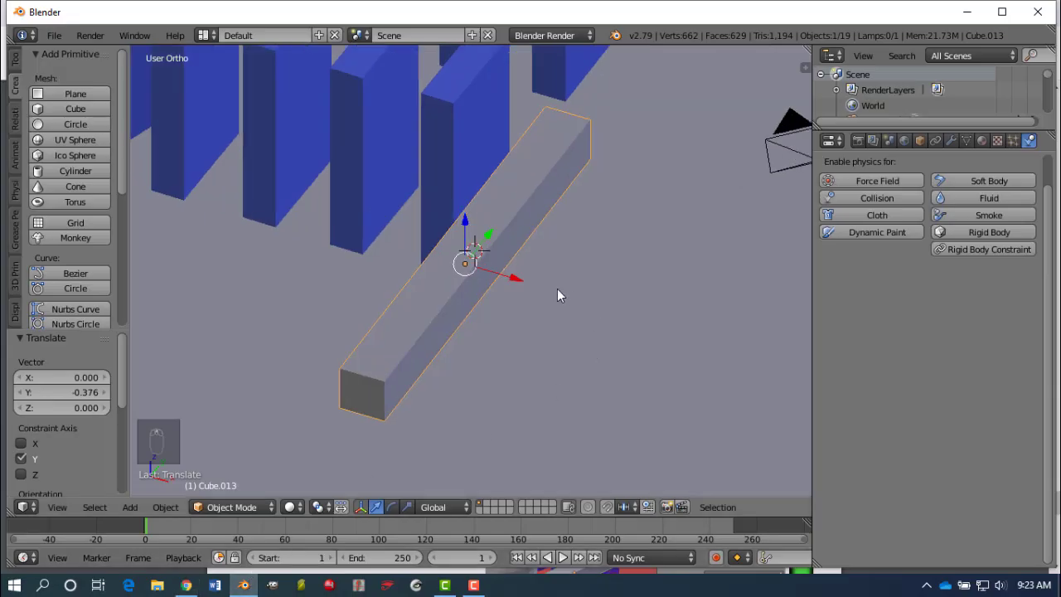
pyautogui.scroll(-4, 535, 207)
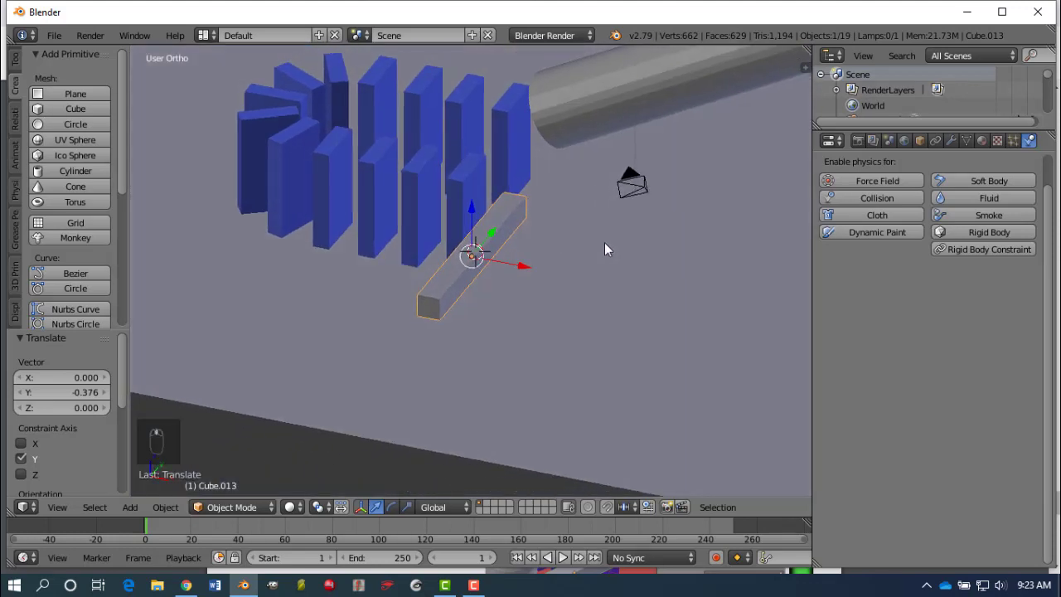
pyautogui.click(977, 232)
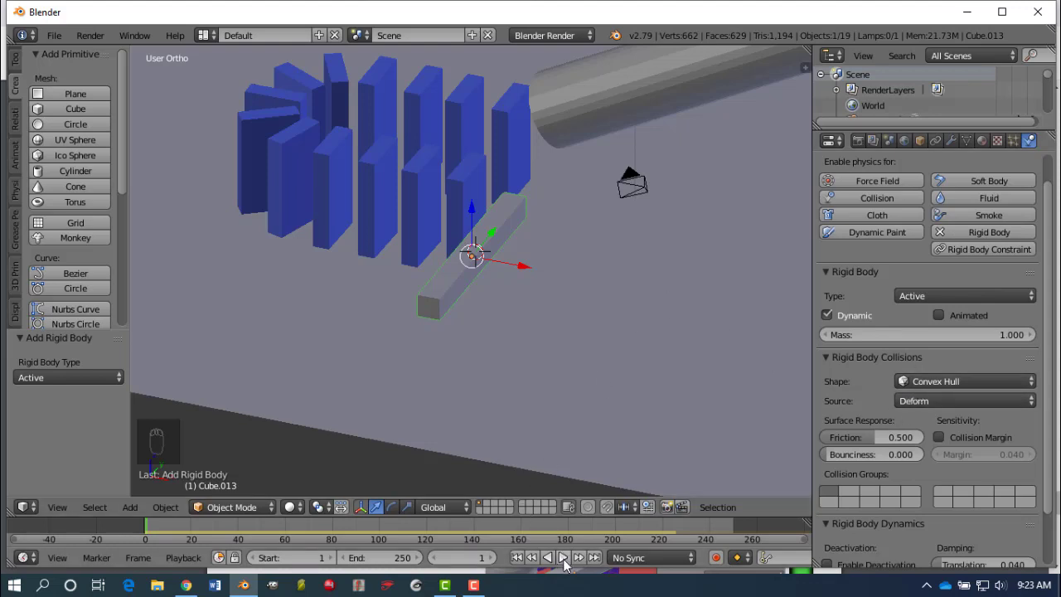
pyautogui.hotkey('alt', 'a')
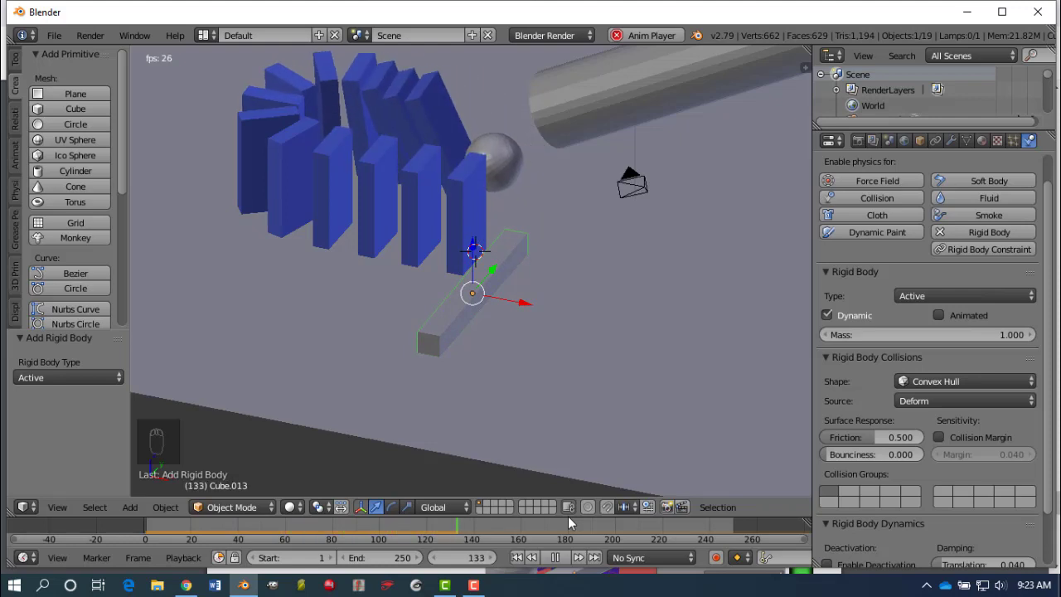
pyautogui.press('Escape')
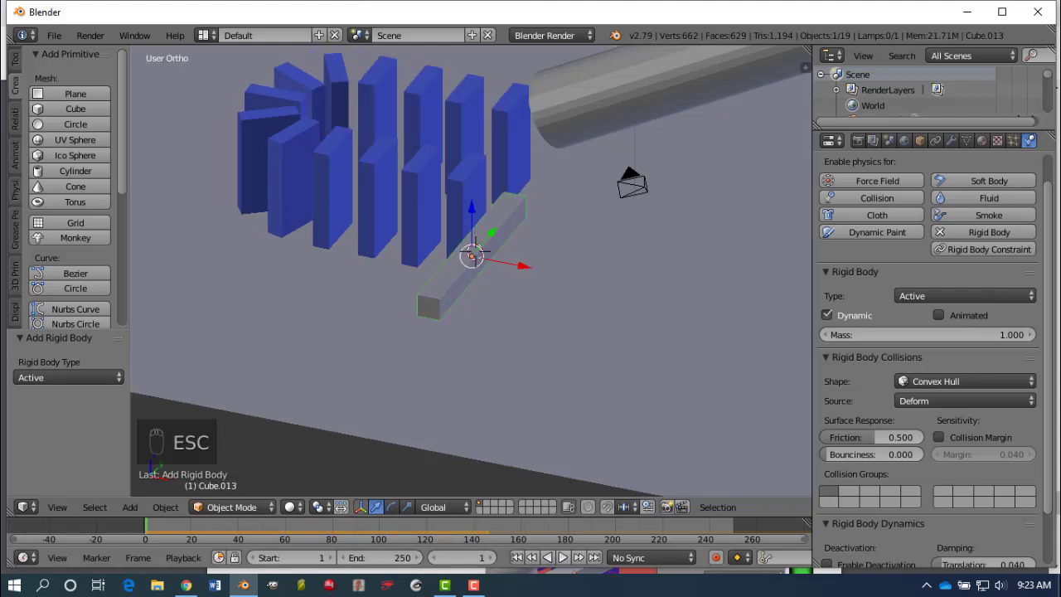
pyautogui.click(519, 558)
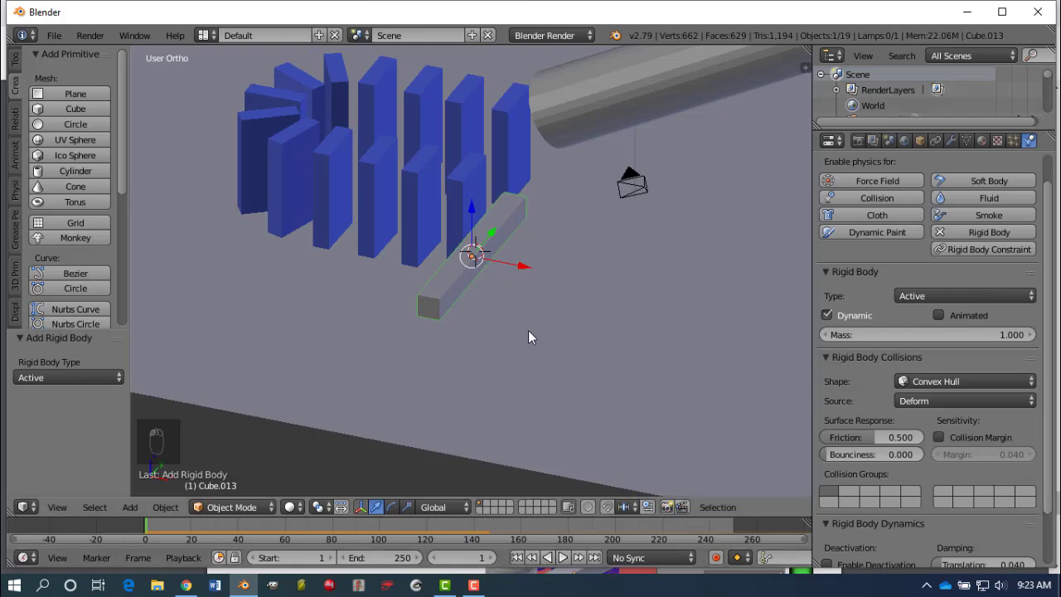
# Step: Add a rigid body constraint to the bar and set its type to Hinge
pyautogui.moveTo(528, 330); pyautogui.dragTo(549, 315, button='middle')
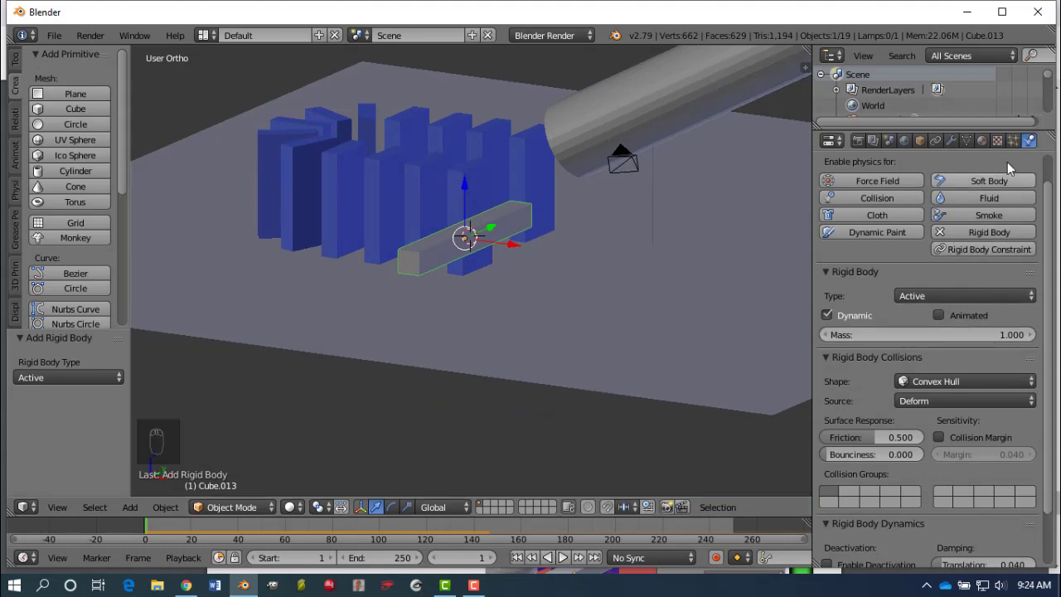
pyautogui.click(980, 249)
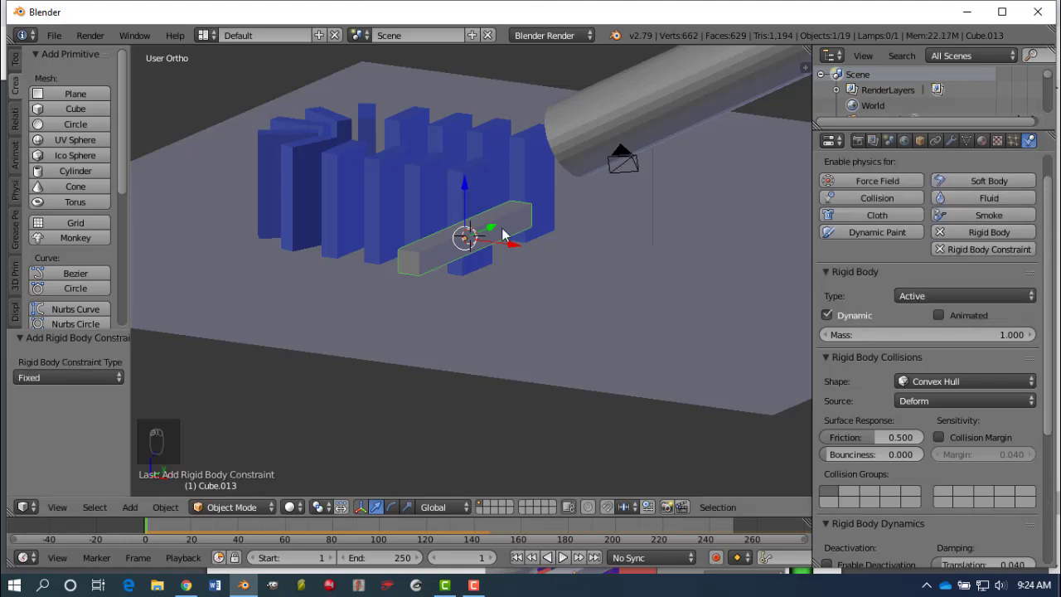
pyautogui.scroll(-6, 910, 375)
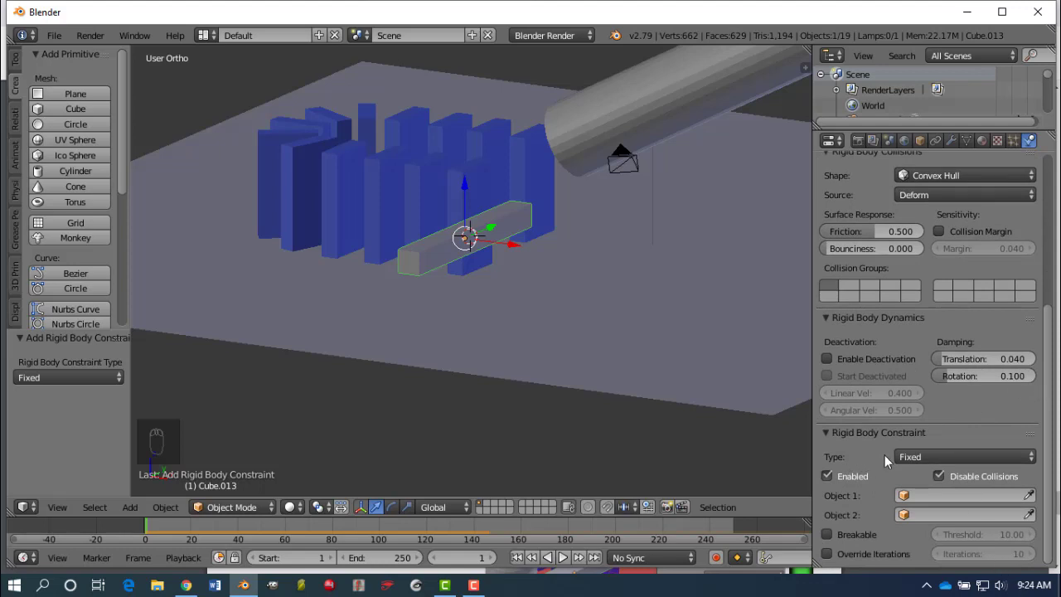
pyautogui.click(911, 455)
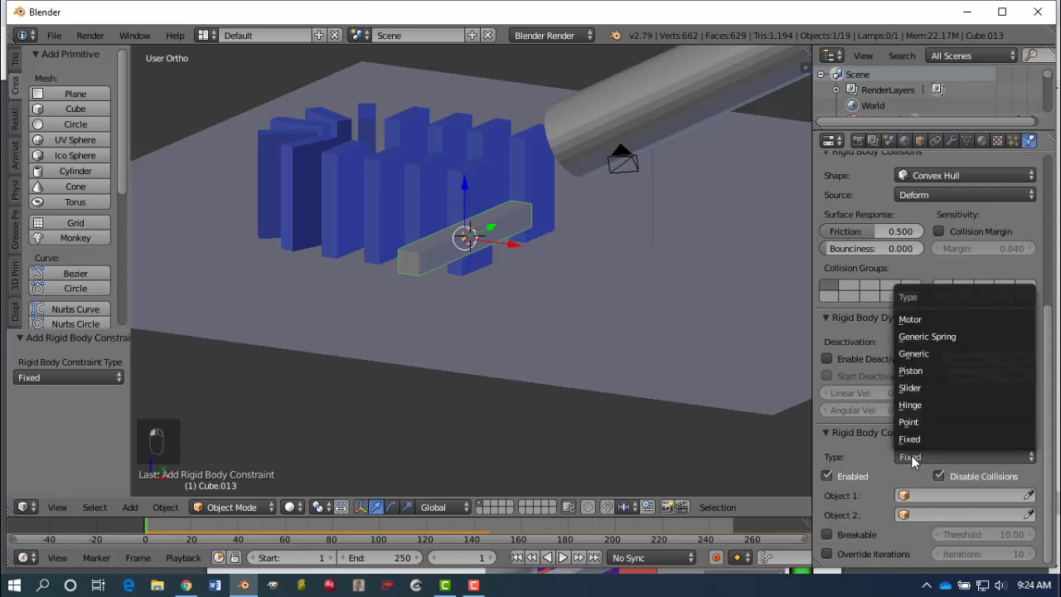
pyautogui.click(926, 408)
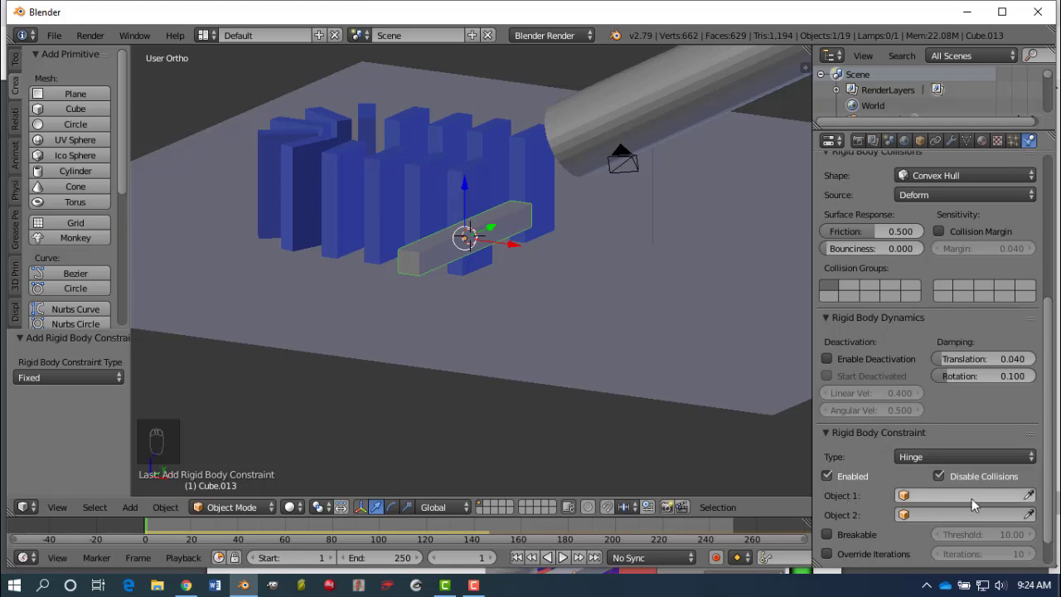
# Step: Set the hinge constraint's Object 1 to the ground Plane and Object 2 to Cube.011
pyautogui.click(1030, 496)
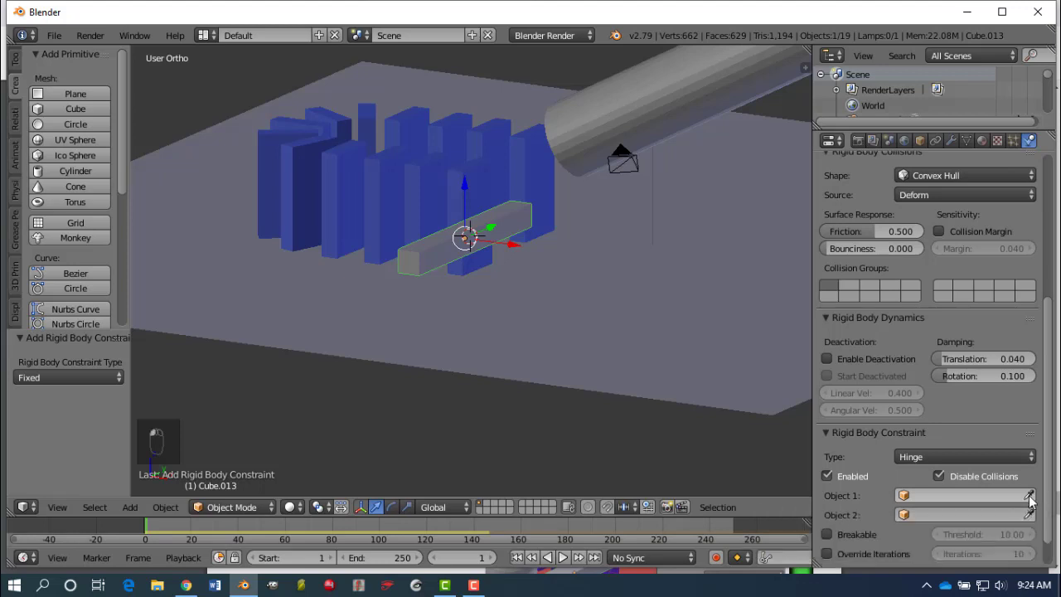
pyautogui.click(655, 334)
pyautogui.click(1030, 514)
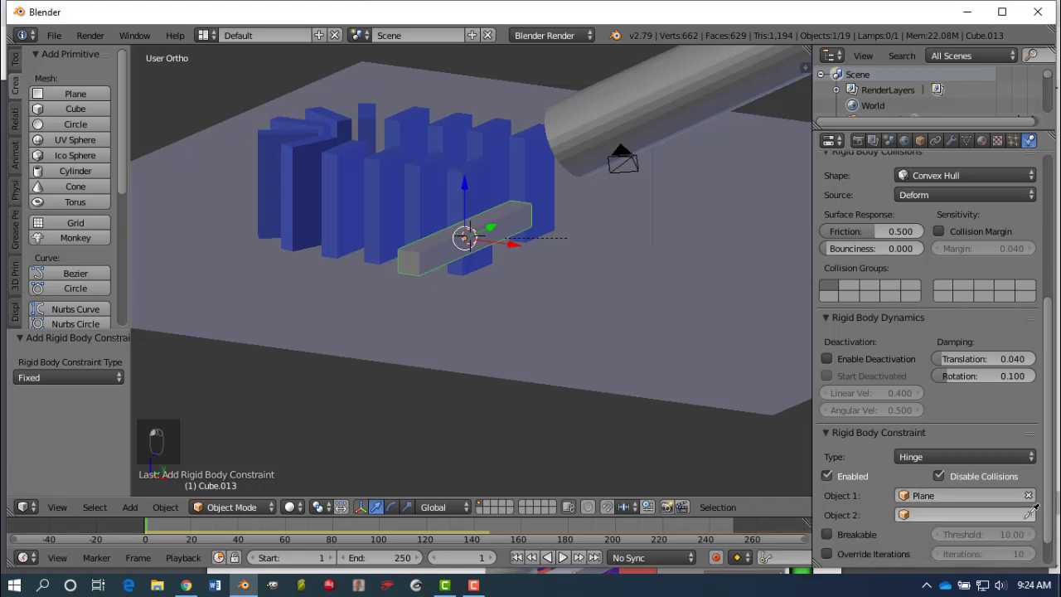
pyautogui.click(430, 249)
pyautogui.moveTo(661, 386); pyautogui.dragTo(631, 475, button='middle')
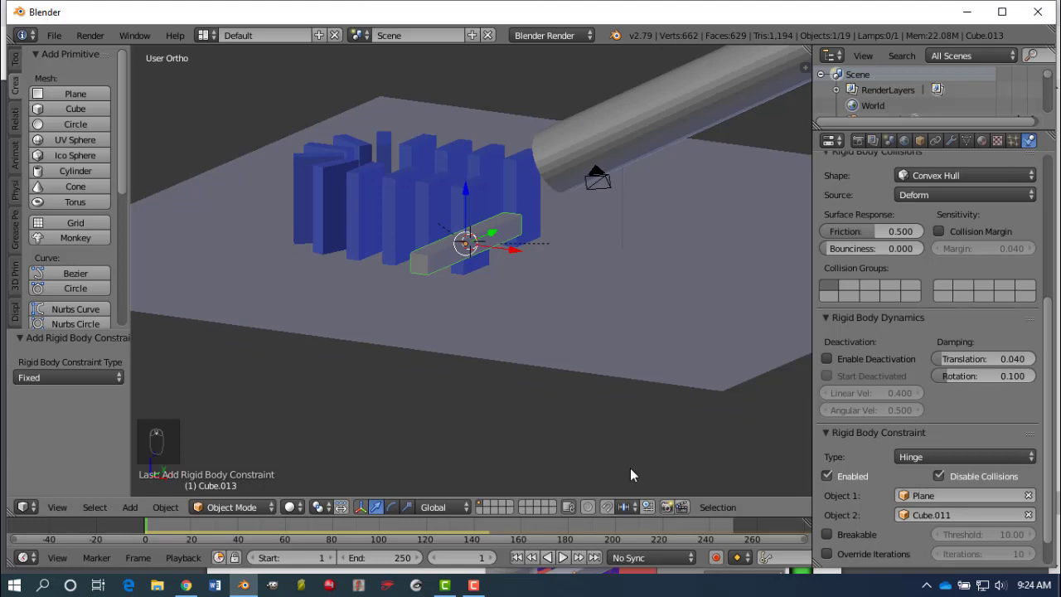
# Step: Play the simulation with the hinged bar, stop it, and return to frame 1
pyautogui.click(562, 557)
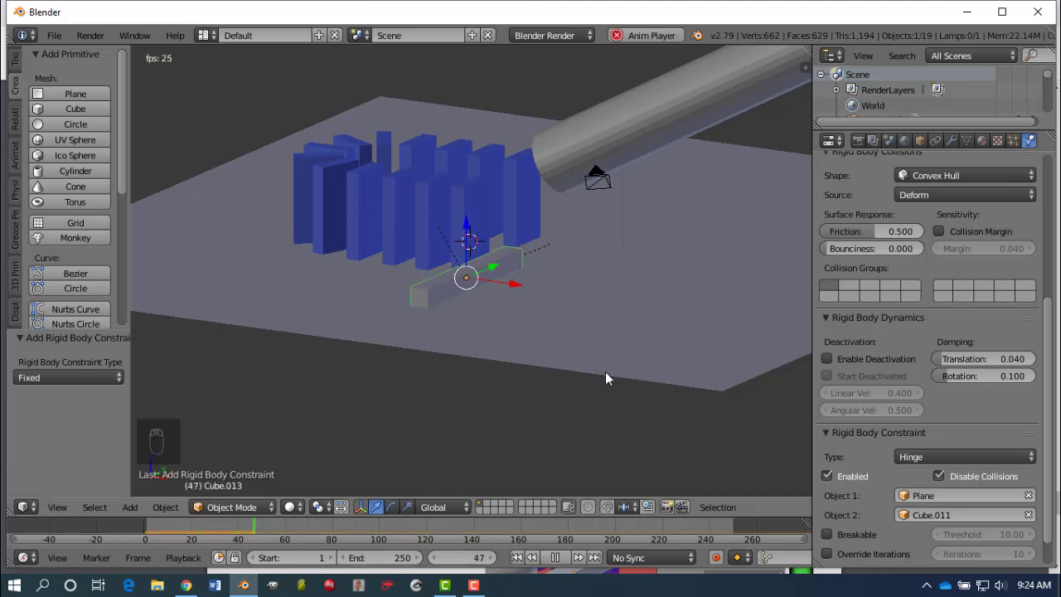
pyautogui.click(563, 558)
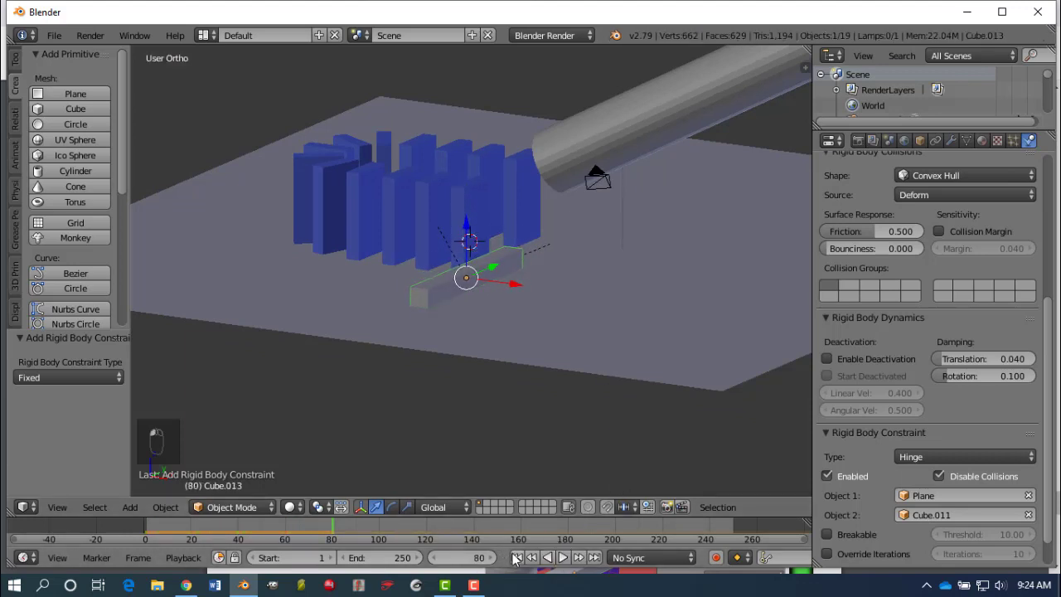
pyautogui.click(517, 557)
# Step: Replace the hinge constraint's Object 2 with the bar itself, Cube.013, keeping the ground Plane as Object 1
pyautogui.scroll(-1, 916, 460)
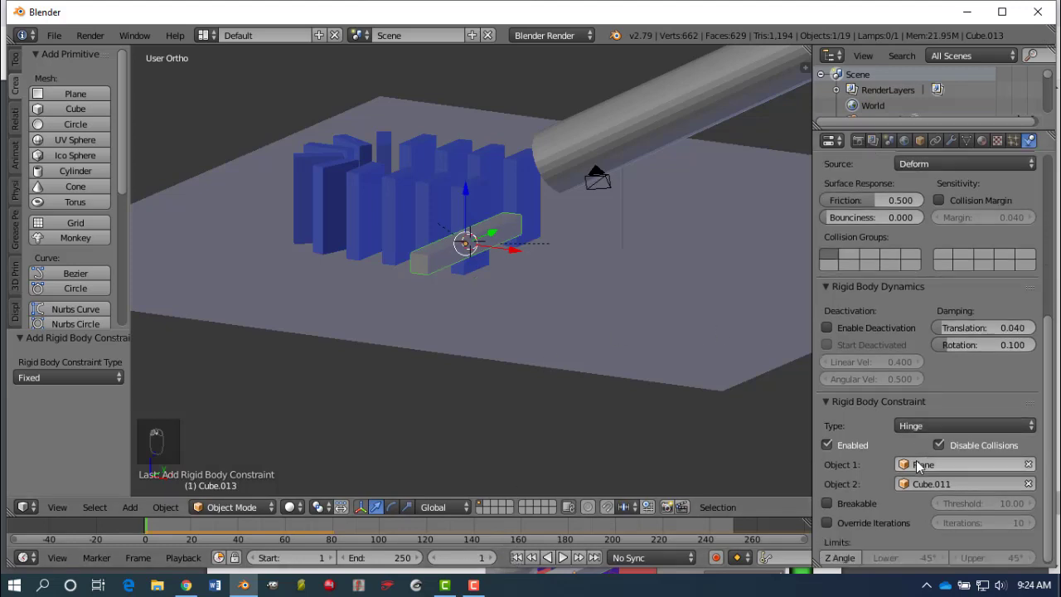
pyautogui.moveTo(787, 365); pyautogui.dragTo(627, 355, button='middle')
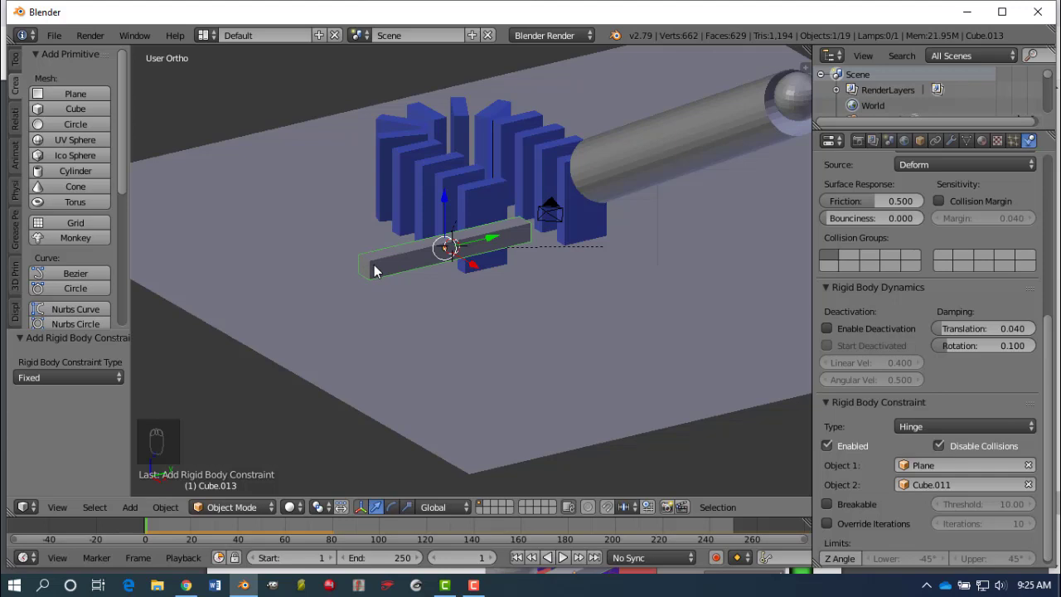
pyautogui.click(1028, 485)
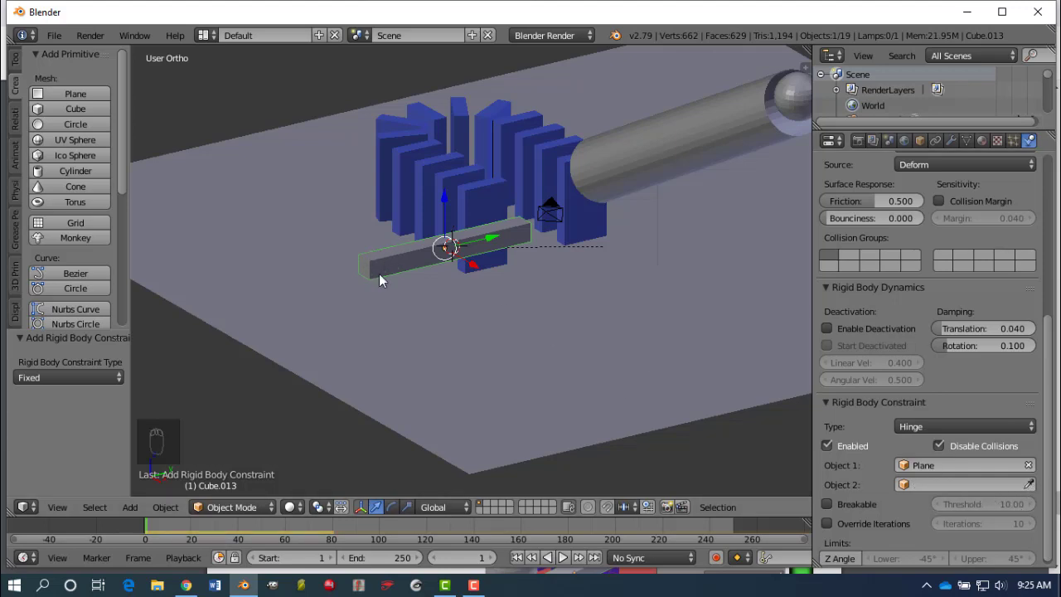
pyautogui.moveTo(395, 336); pyautogui.dragTo(420, 293, button='middle')
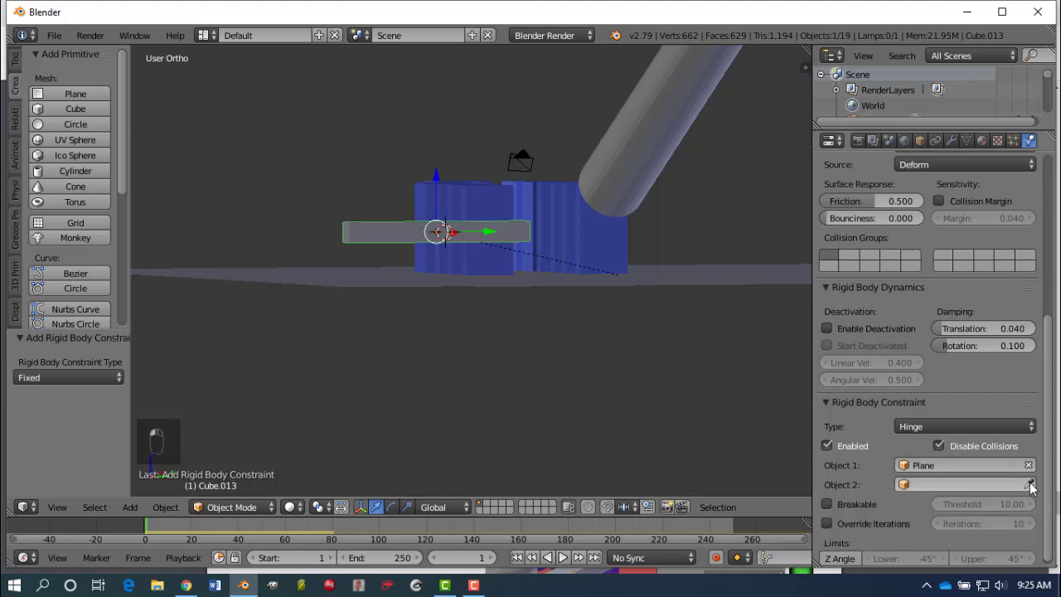
pyautogui.click(388, 221)
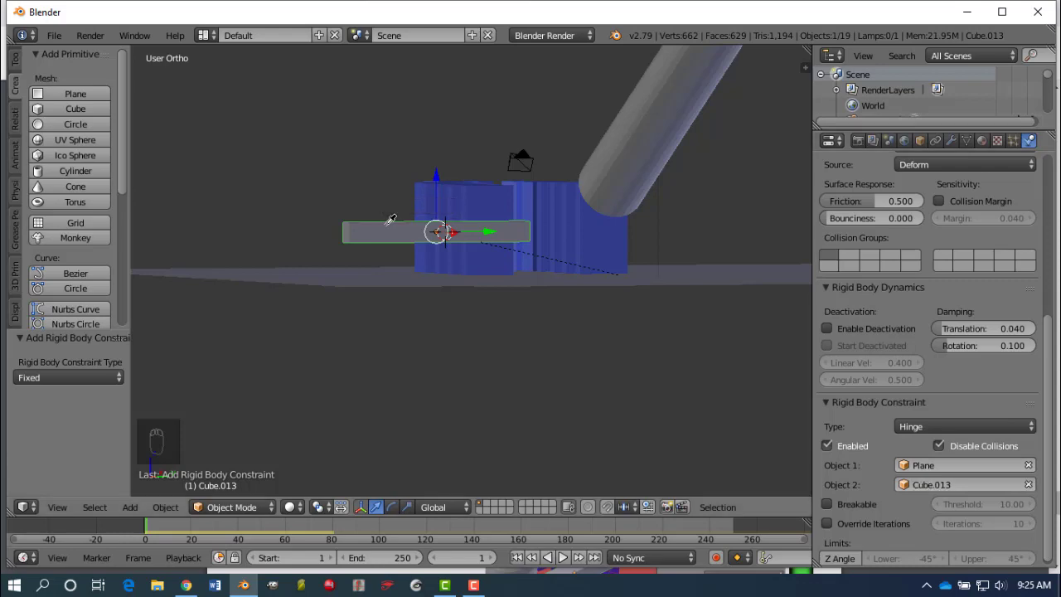
# Step: Play the simulation to check the bar's hinge constraint, and stop it at about frame 61
pyautogui.moveTo(358, 318); pyautogui.dragTo(490, 420, button='middle')
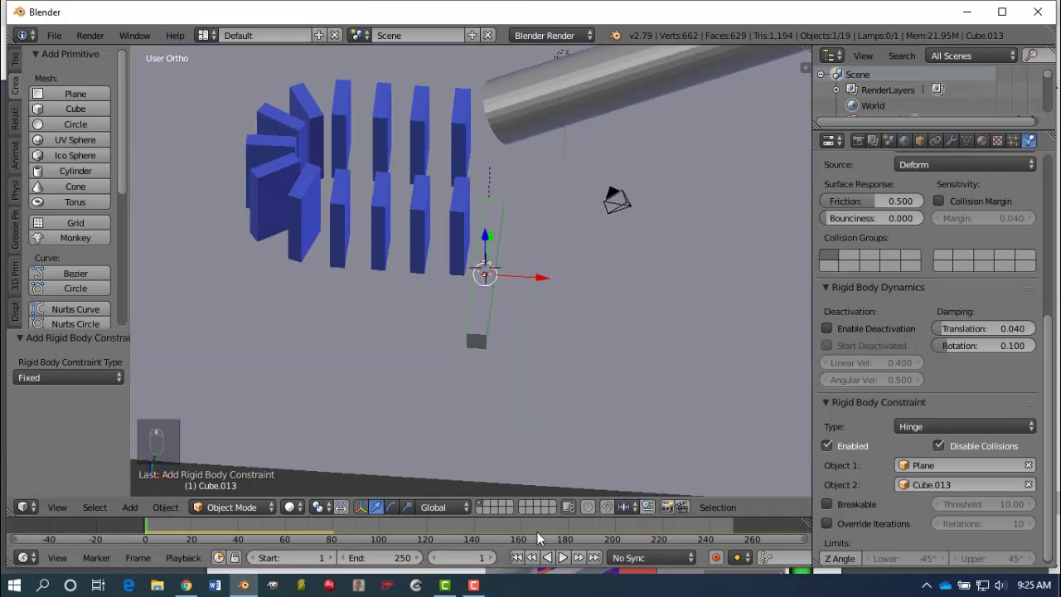
pyautogui.click(563, 557)
pyautogui.moveTo(566, 468); pyautogui.dragTo(533, 437, button='middle')
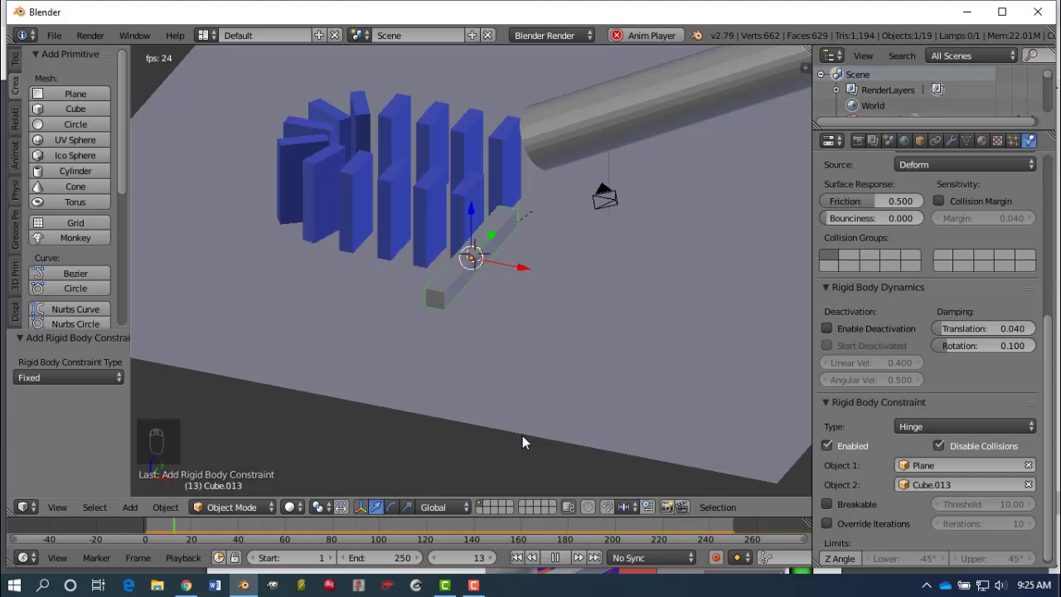
pyautogui.click(555, 557)
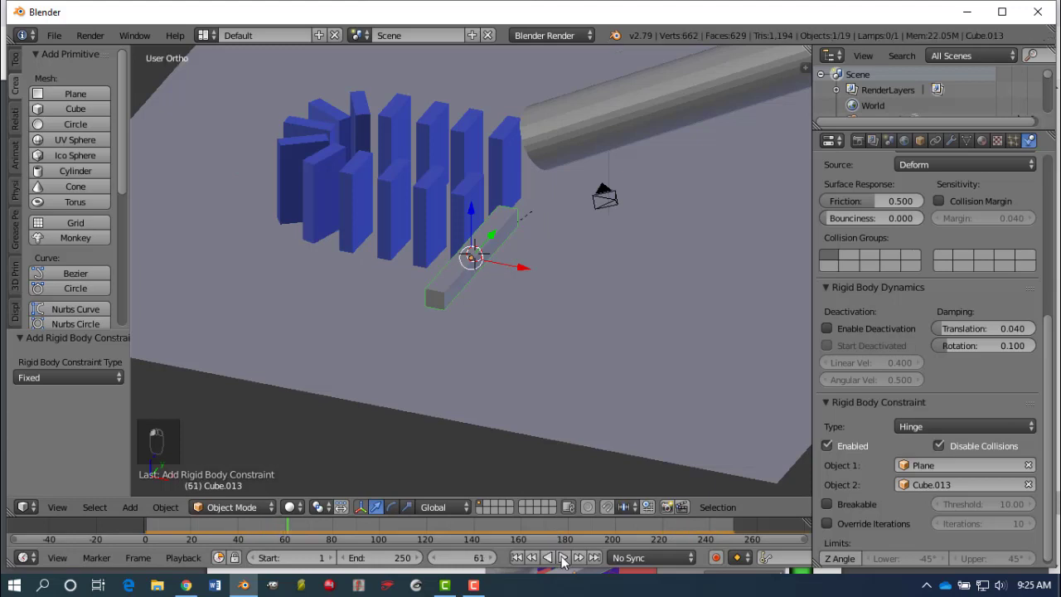
# Step: In top wireframe view, duplicate the row's last domino to the bar's far end, offset about X 0.188, Y -5.438
pyautogui.rightClick(469, 196)
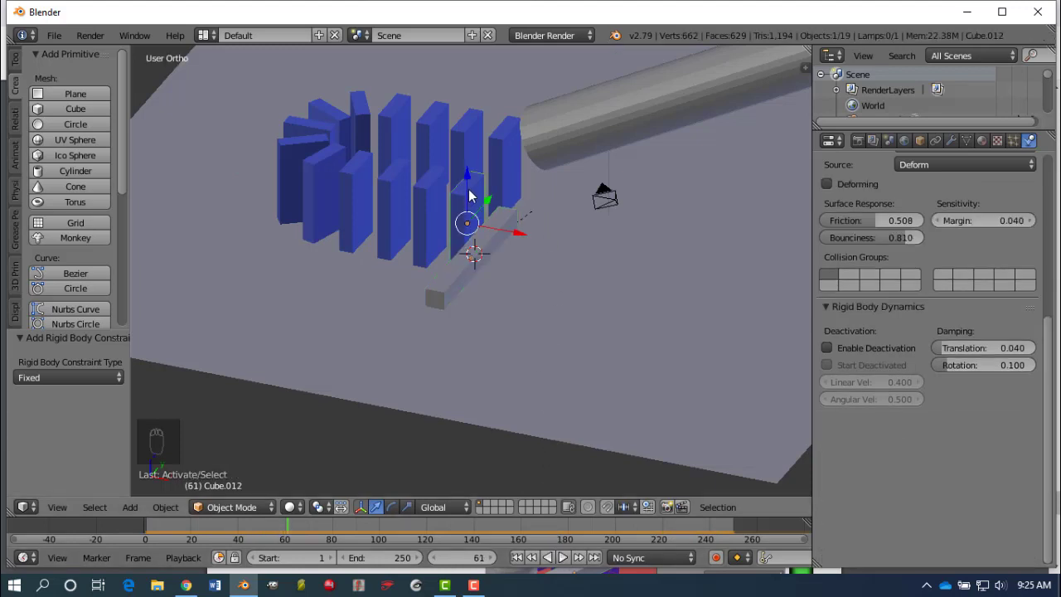
pyautogui.press('KP_7')
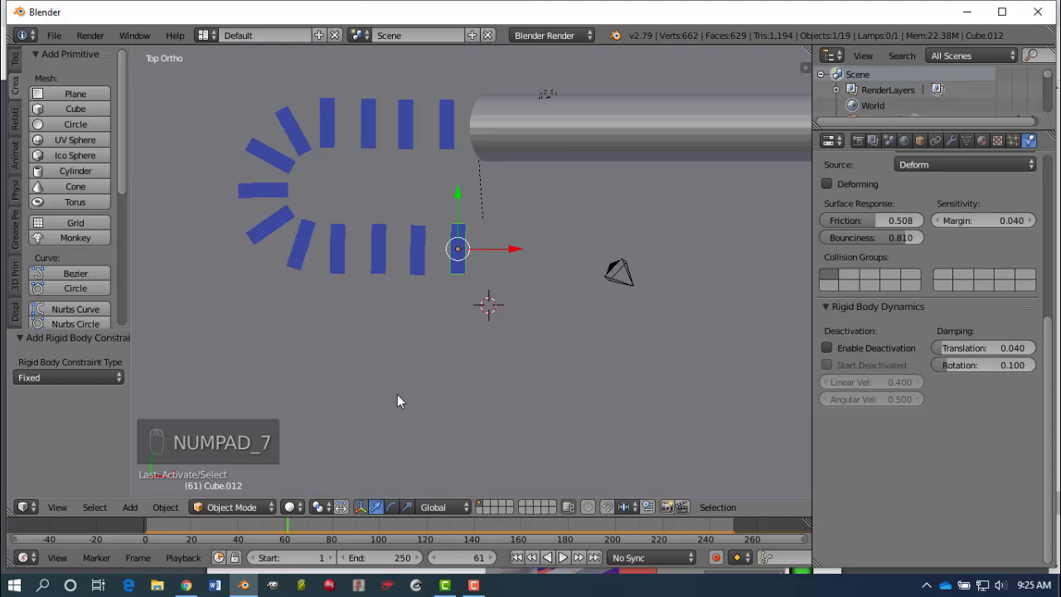
pyautogui.click(299, 510)
pyautogui.click(322, 469)
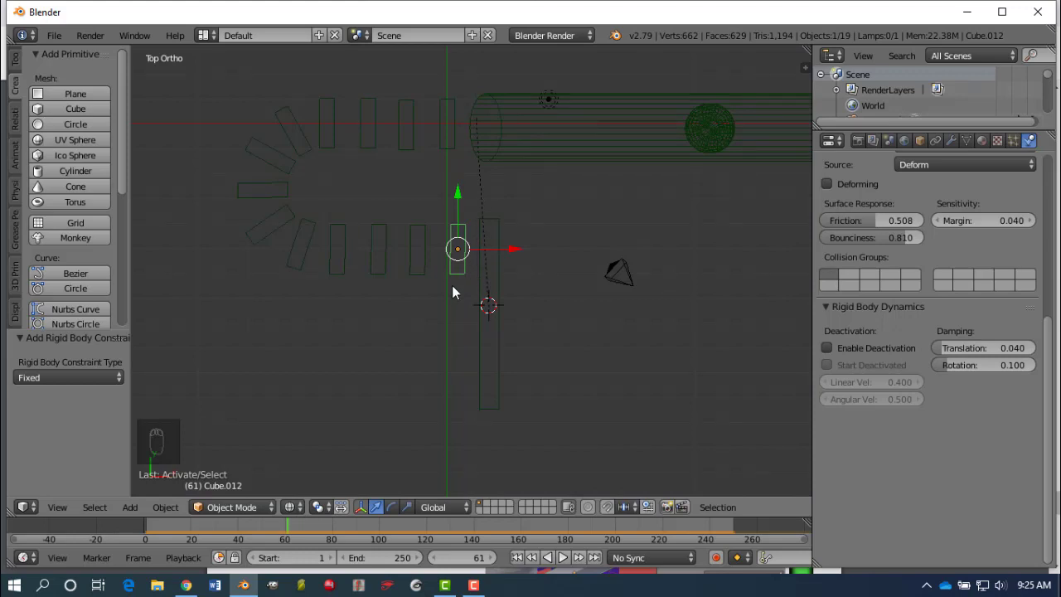
pyautogui.hotkey('shift', 'd')
pyautogui.click(457, 428)
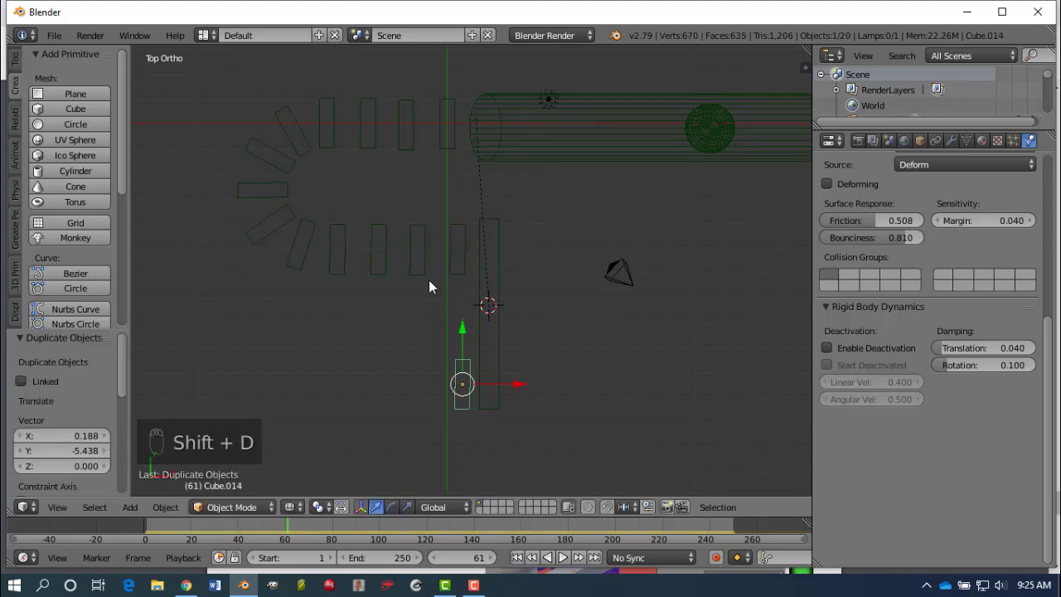
# Step: Duplicate the five dominoes preceding the row's last one beside the new domino, offset about X 0.156, Y -5.344
pyautogui.rightClick(426, 268)
pyautogui.rightClick(375, 267)
pyautogui.keyDown('shift'); pyautogui.rightClick(341, 261); pyautogui.keyUp('shift')
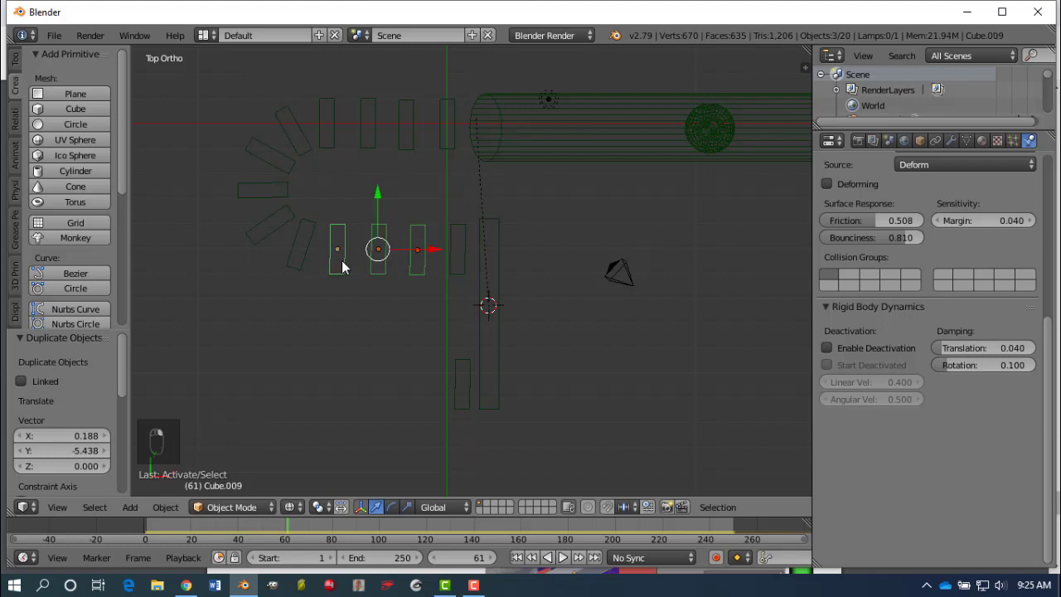
pyautogui.keyDown('shift'); pyautogui.rightClick(296, 255); pyautogui.keyUp('shift')
pyautogui.keyDown('shift'); pyautogui.rightClick(274, 229); pyautogui.keyUp('shift')
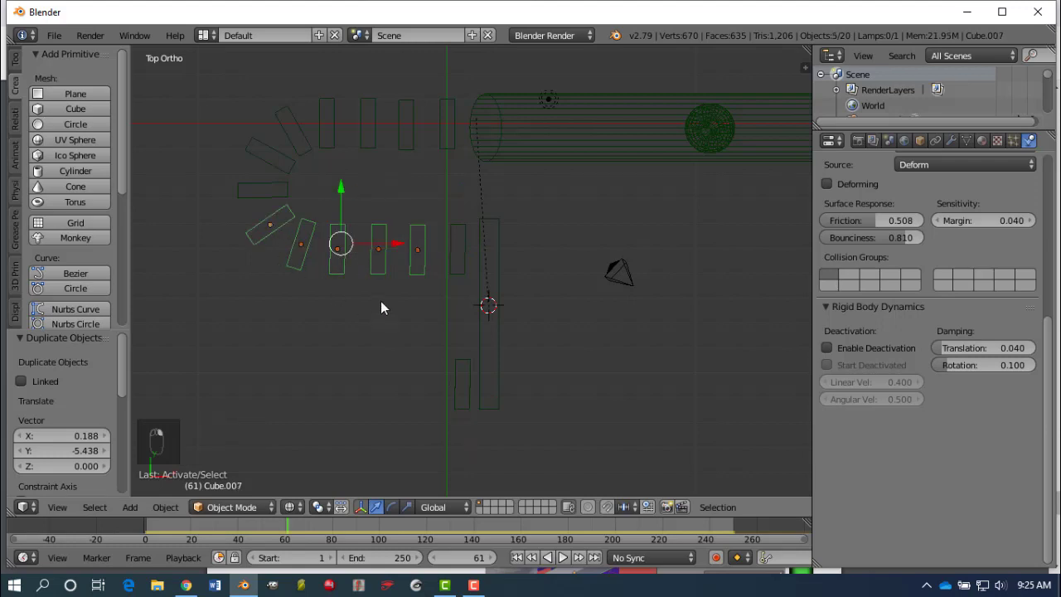
pyautogui.hotkey('shift', 'd')
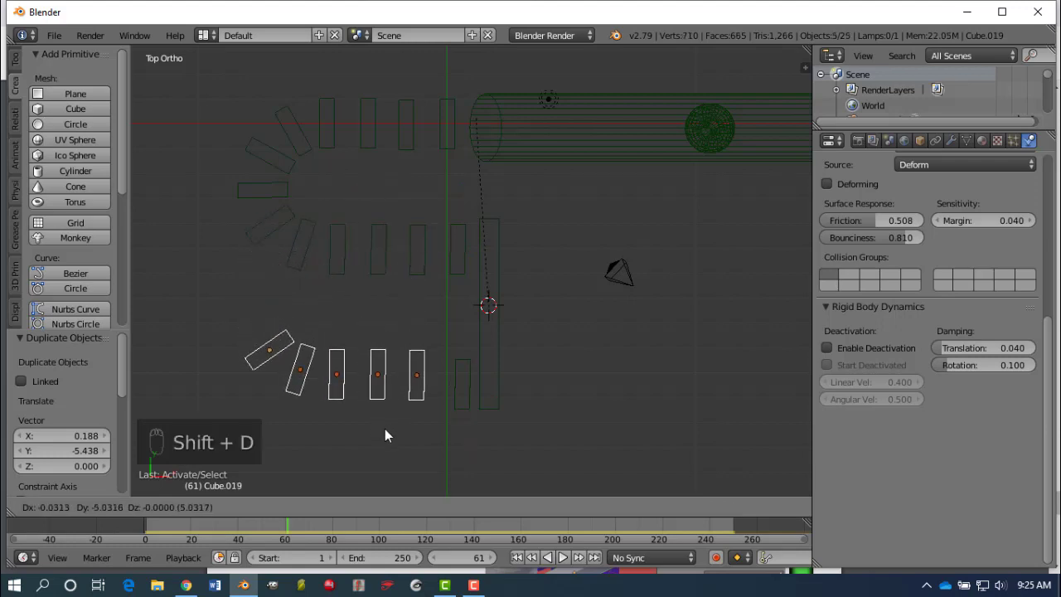
pyautogui.click(389, 435)
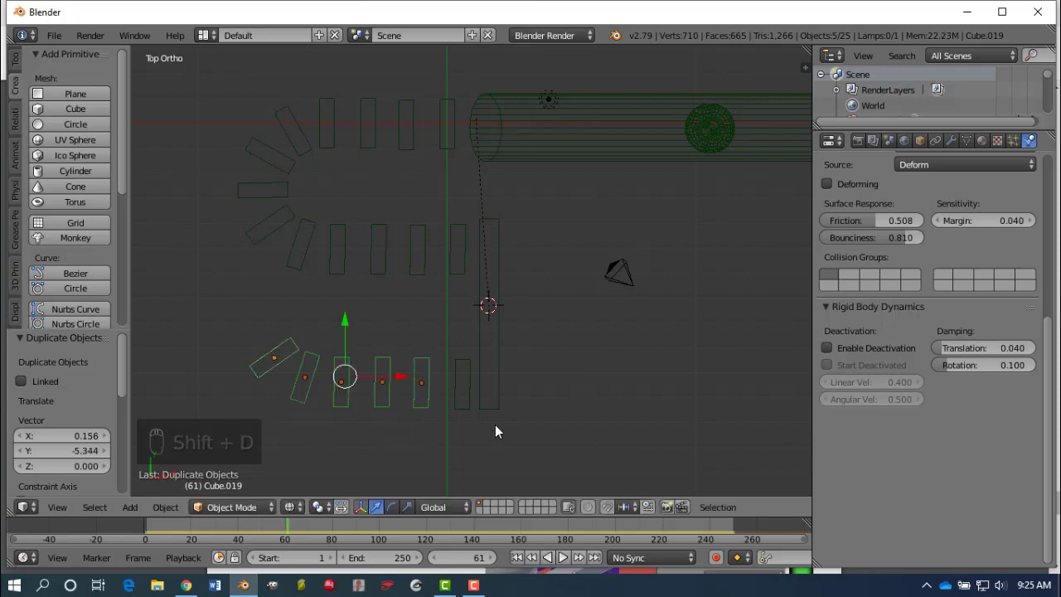
# Step: Restore solid shading, play the simulation with the second domino row, stop it, and return to frame 1
pyautogui.moveTo(495, 431)
pyautogui.mouseDown(button='middle')
pyautogui.moveTo(519, 428)
pyautogui.moveTo(468, 358)
pyautogui.moveTo(592, 339)
pyautogui.moveTo(606, 327)
pyautogui.mouseUp(button='middle')
pyautogui.press('z')
pyautogui.scroll(-4, 498, 345)
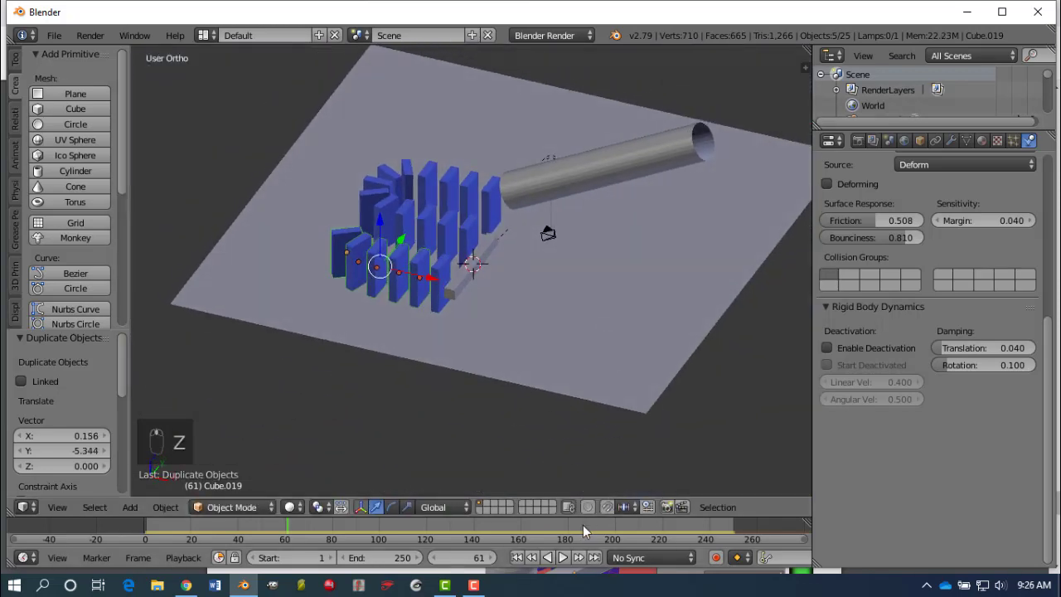
pyautogui.click(564, 557)
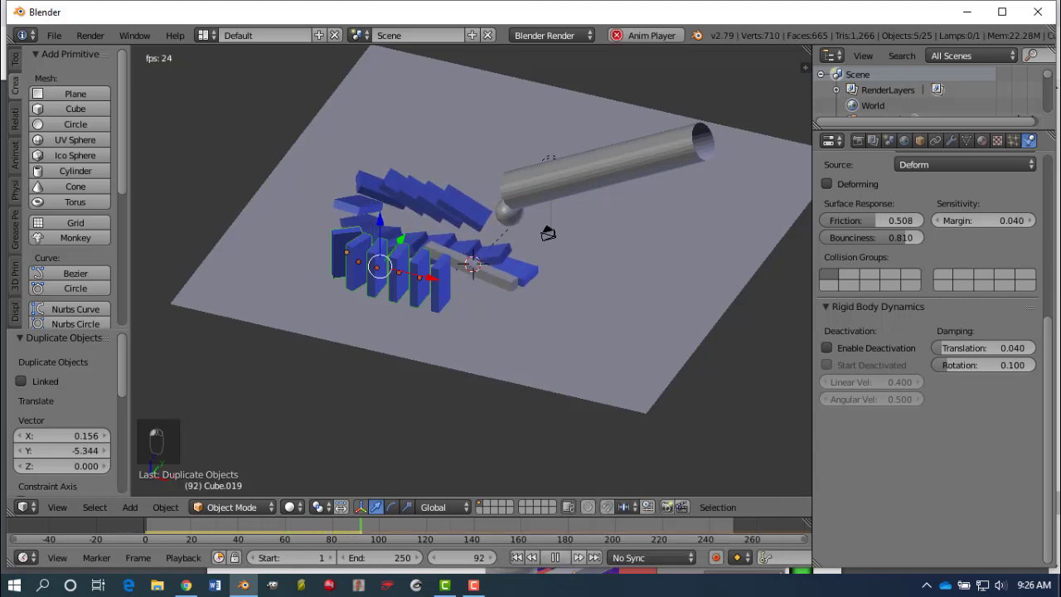
pyautogui.click(555, 557)
pyautogui.click(518, 557)
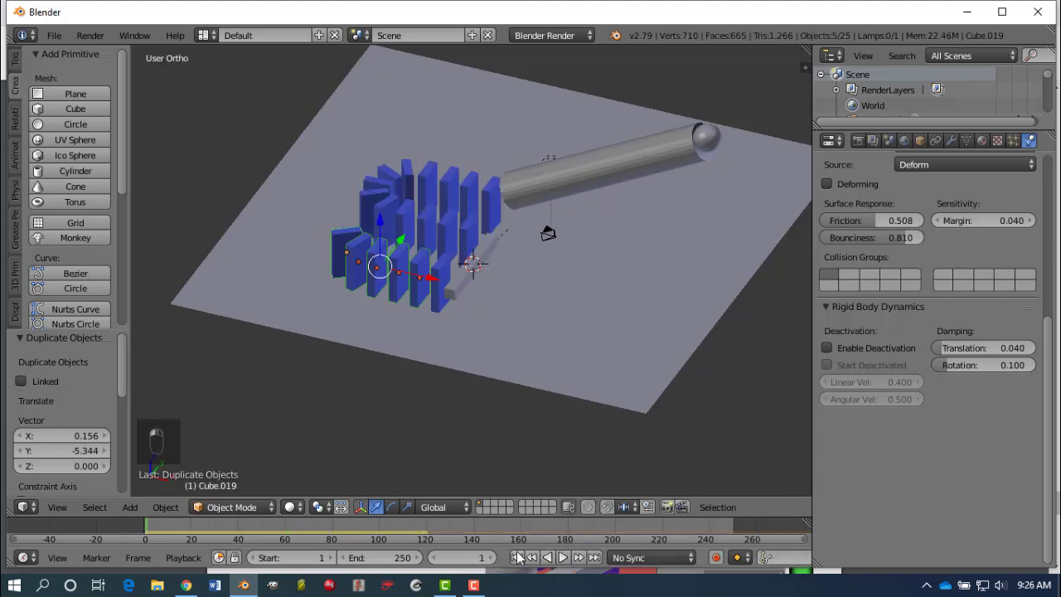
# Step: Play the simulation with the animation's end frame extended to 1039, stop it, and return to frame 1
pyautogui.click(565, 558)
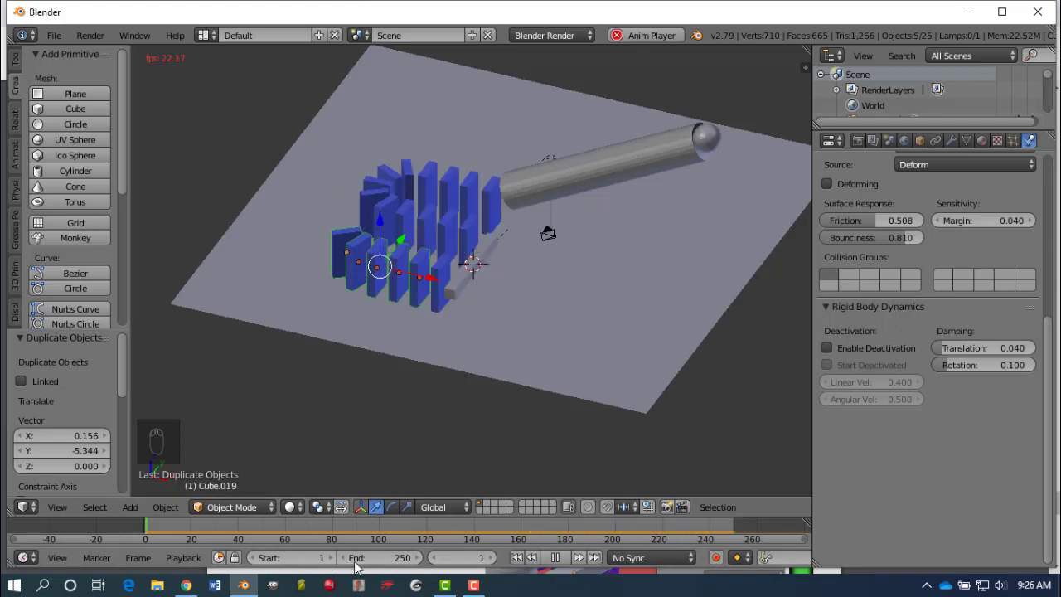
pyautogui.moveTo(369, 563); pyautogui.dragTo(381, 564)
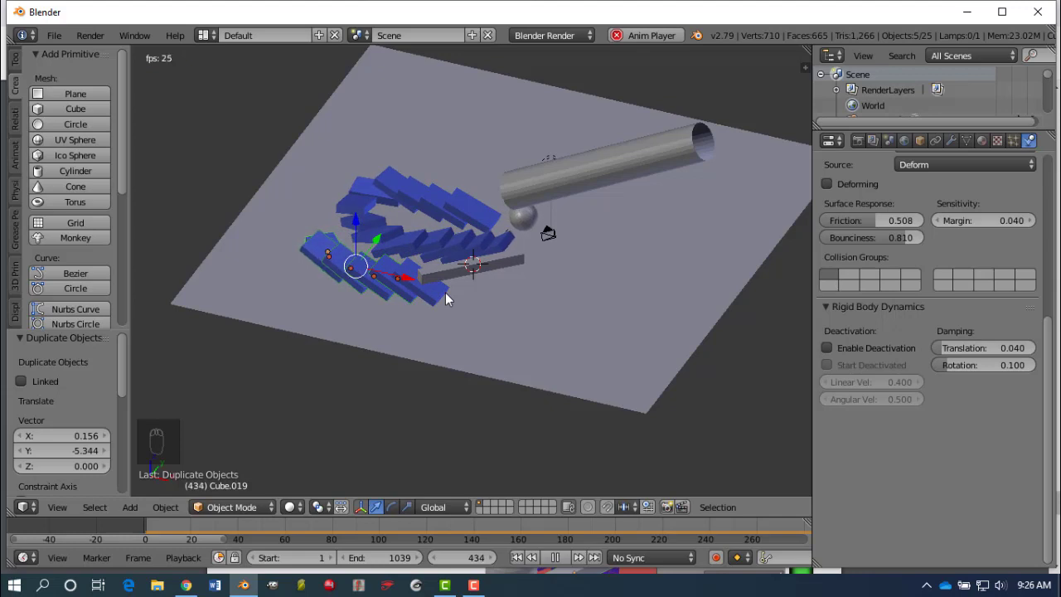
pyautogui.click(553, 557)
pyautogui.click(516, 557)
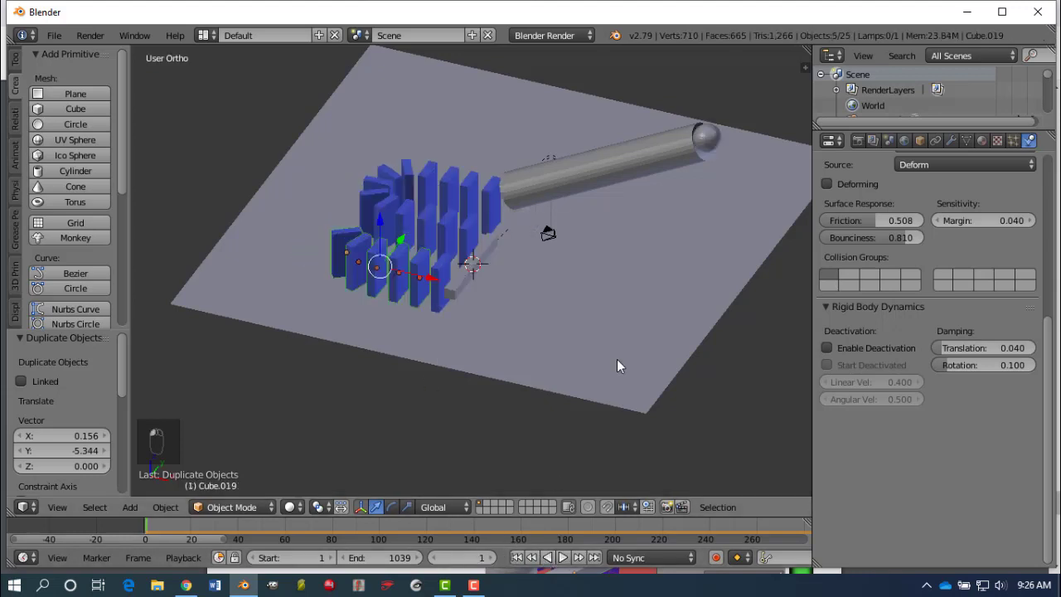